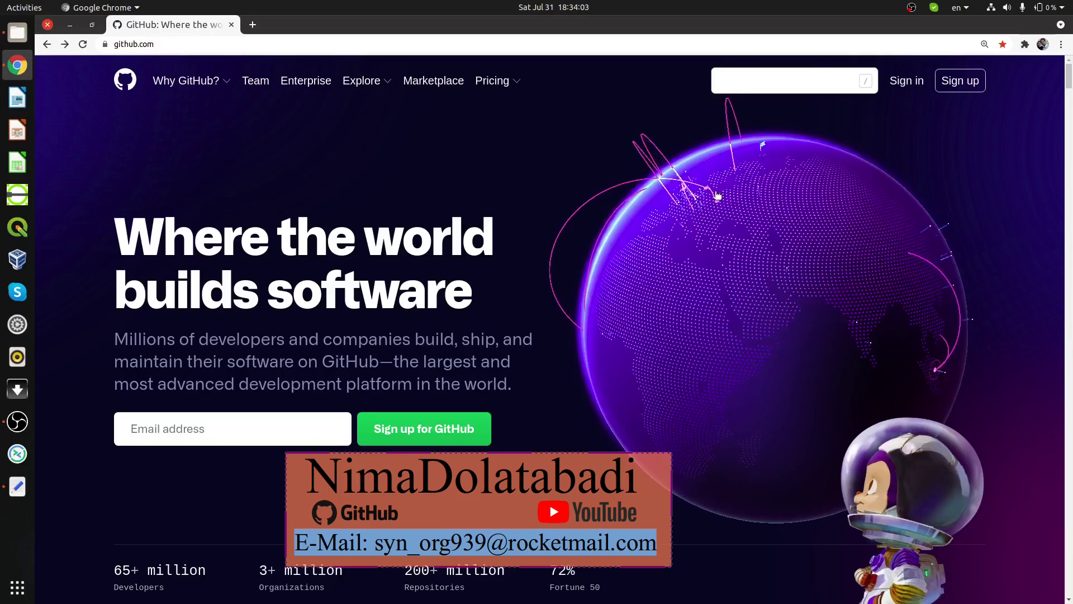
# Step: Open and then dismiss the context menu on the page image
pyautogui.moveTo(717, 194)
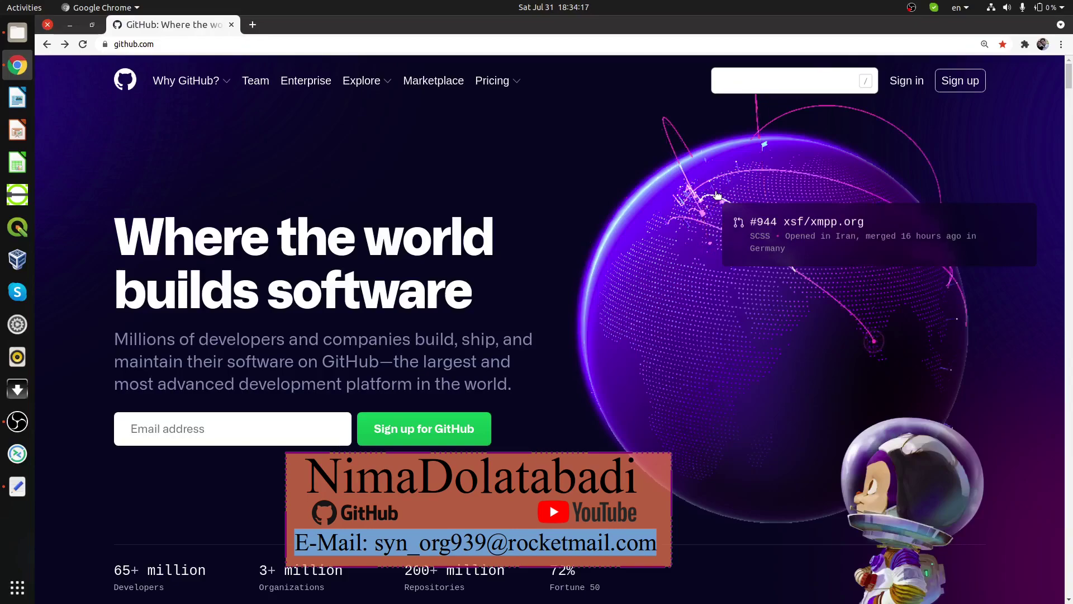
pyautogui.rightClick(717, 195)
pyautogui.click(174, 46)
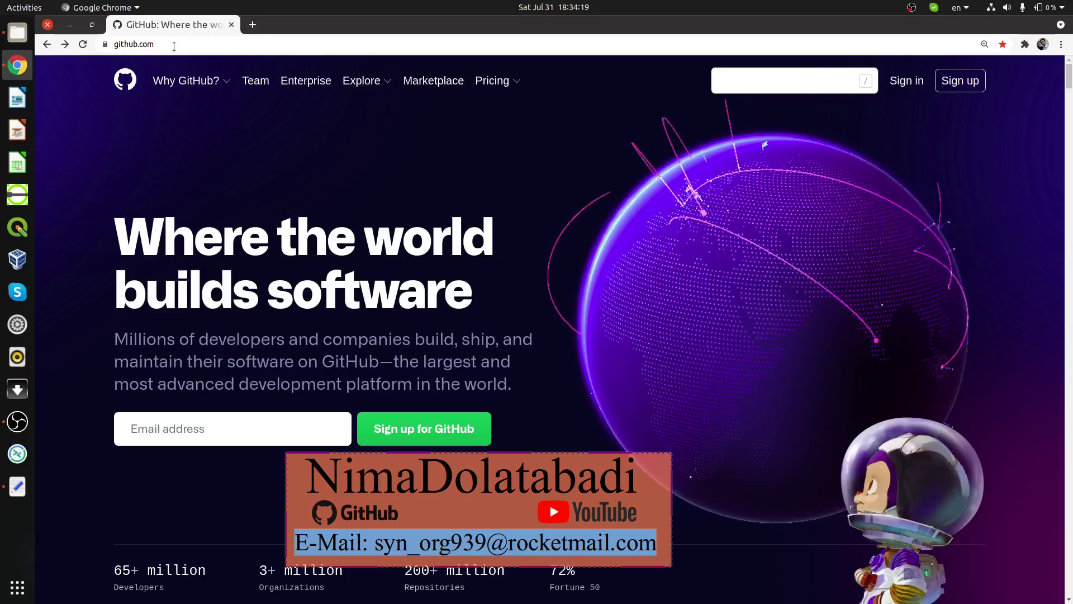
pyautogui.click(175, 46)
# Step: Search GitHub for the author's username, which finds no matching repositories
pyautogui.click(782, 82)
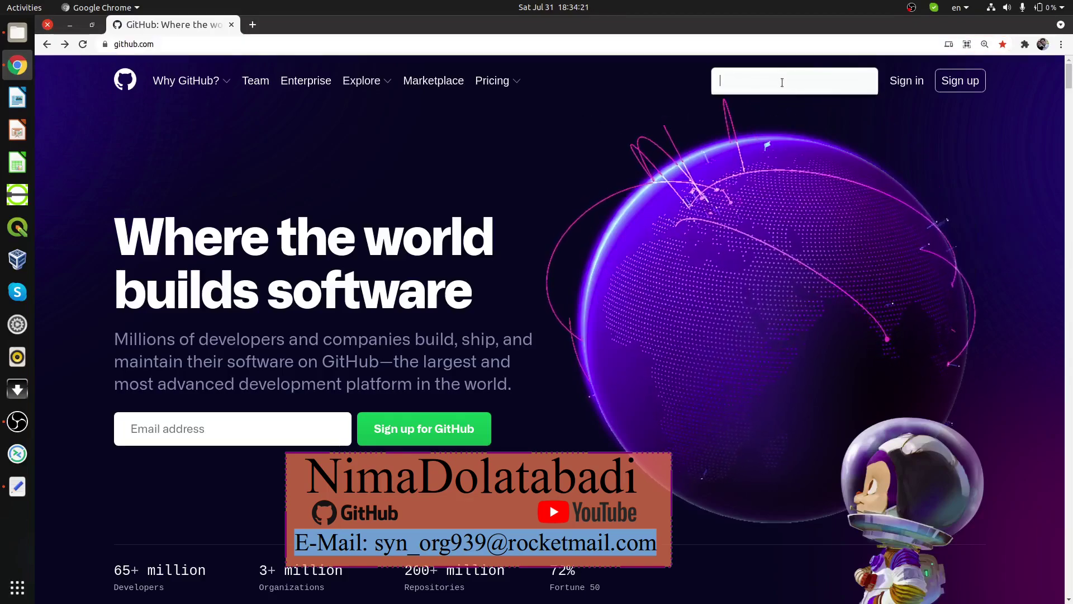
pyautogui.write('ni')
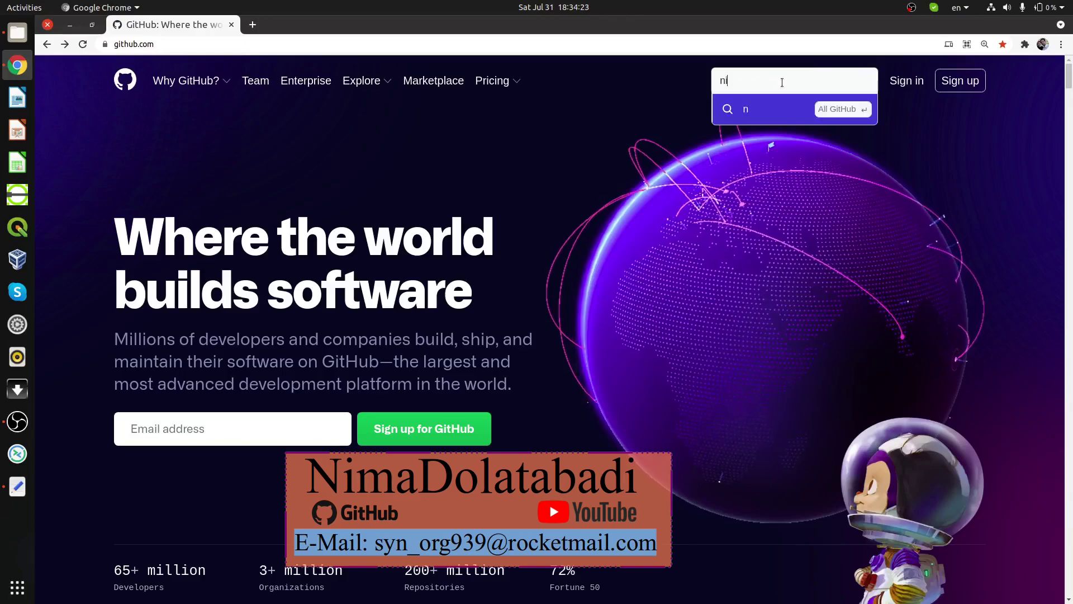
pyautogui.write('madolatab')
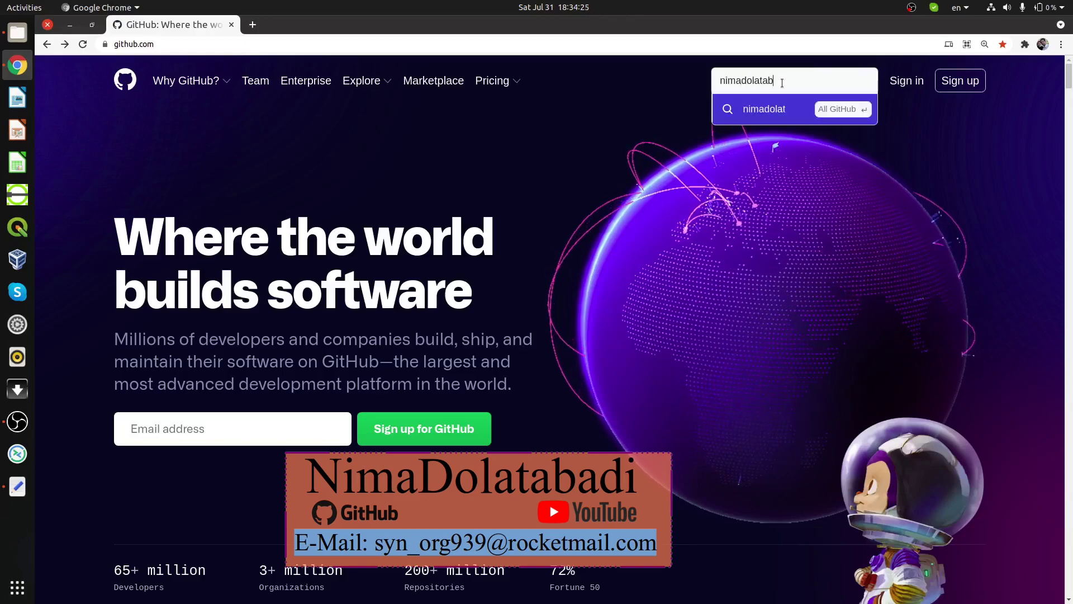
pyautogui.write('adi')
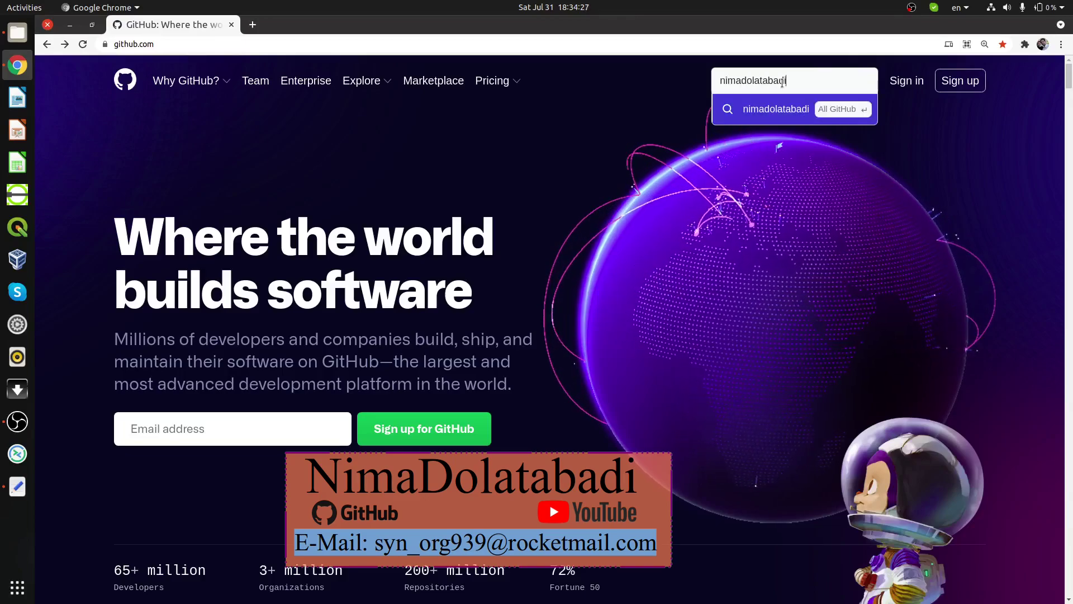
pyautogui.press('Return')
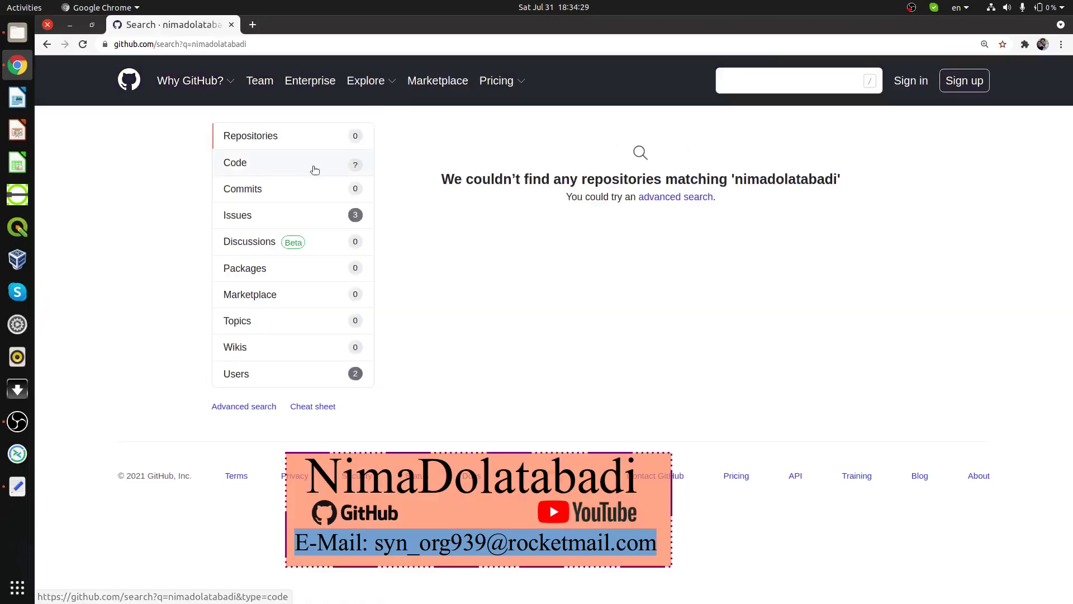
pyautogui.moveTo(443, 179); pyautogui.dragTo(848, 189)
pyautogui.click(818, 183)
# Step: Filter to Users, open the author's profile, then list the Earthquake-Seismology repository's branches
pyautogui.click(246, 375)
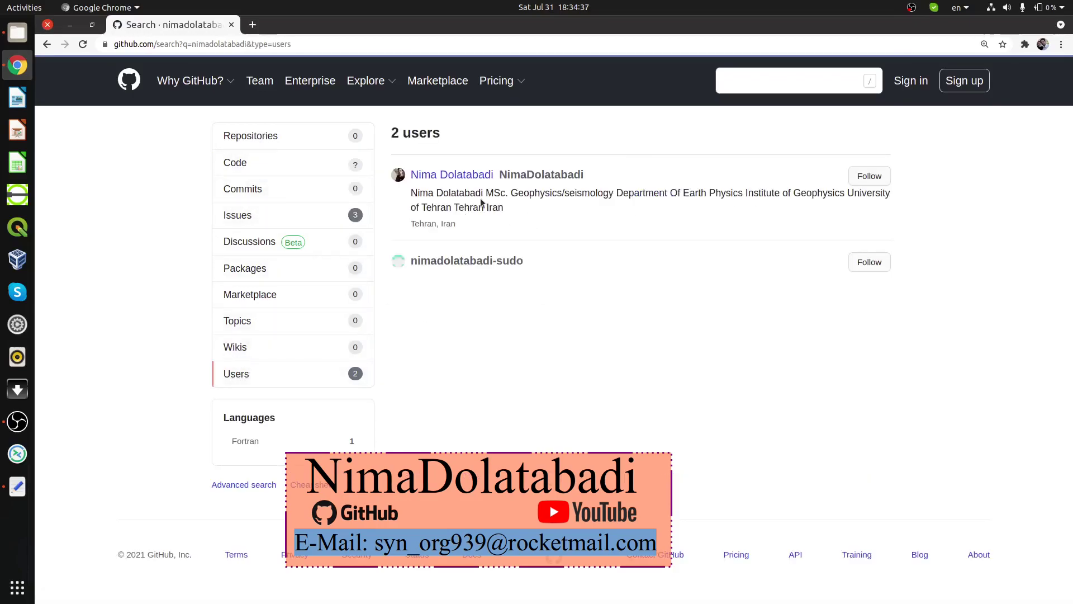
pyautogui.click(436, 181)
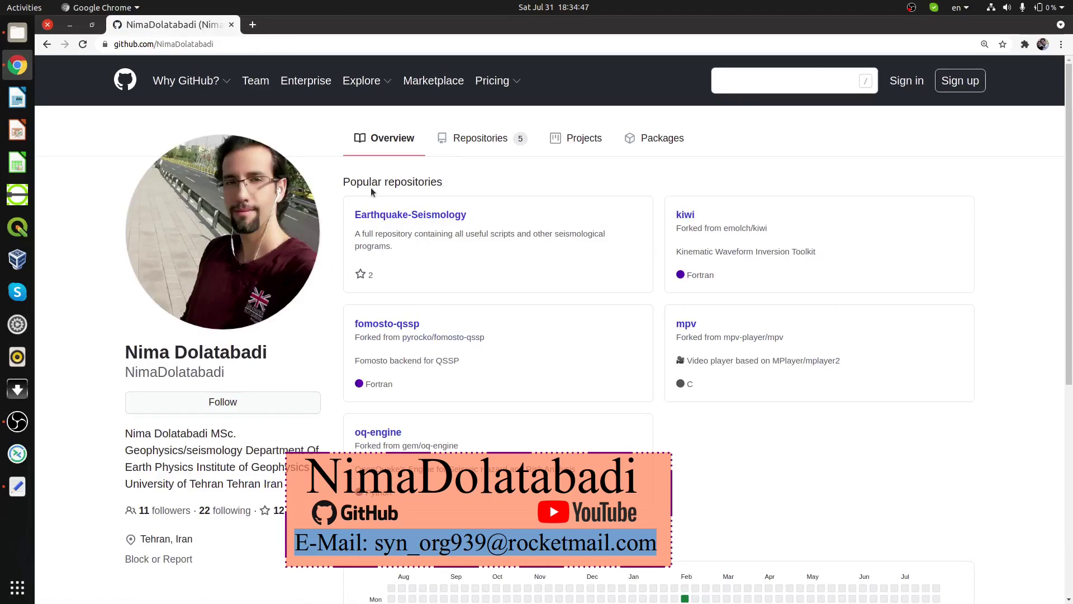
pyautogui.click(416, 217)
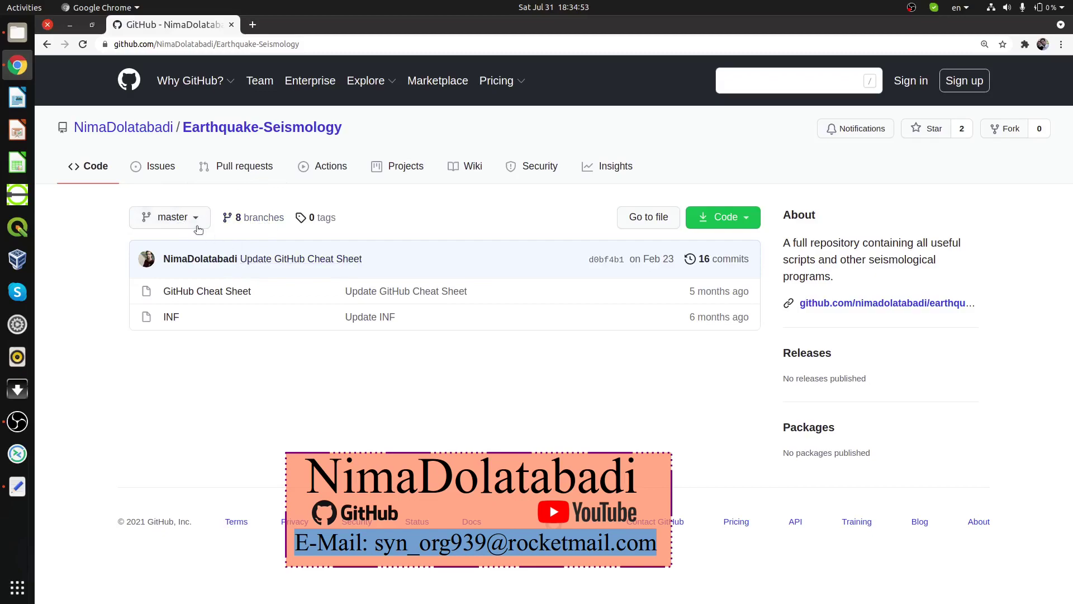
pyautogui.click(172, 218)
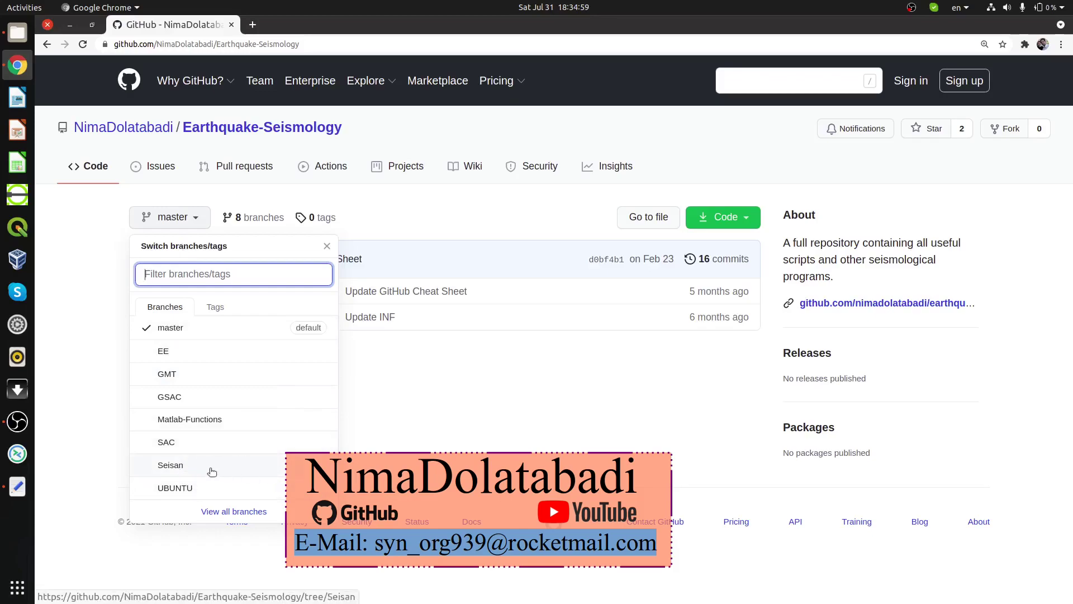
# Step: Switch the repository to the Seisan branch and download it as a ZIP archive
pyautogui.click(211, 470)
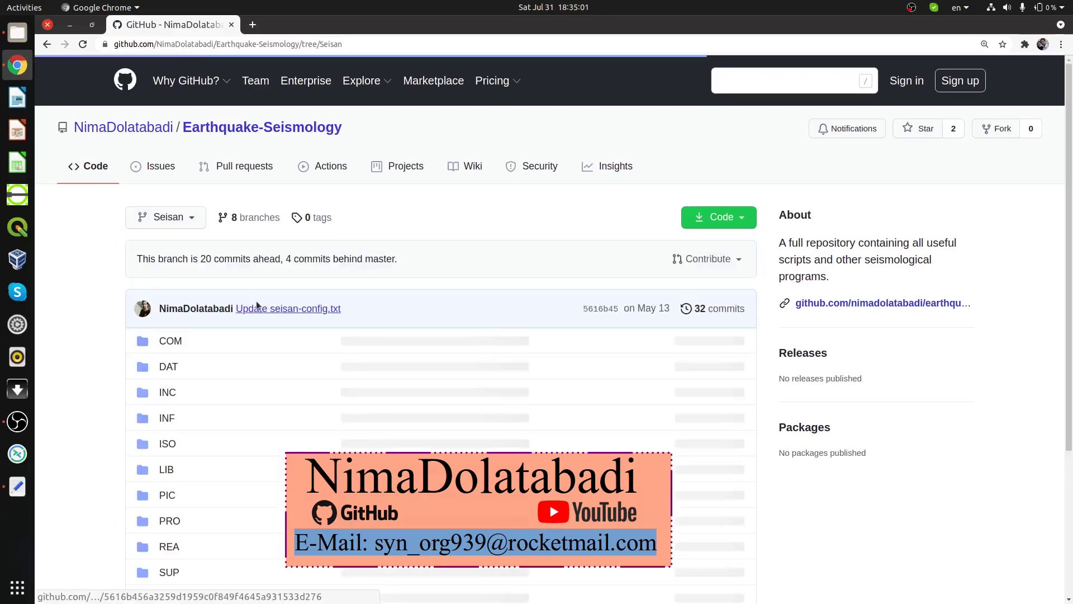
pyautogui.scroll(-1, 197, 345)
pyautogui.scroll(-3, 197, 350)
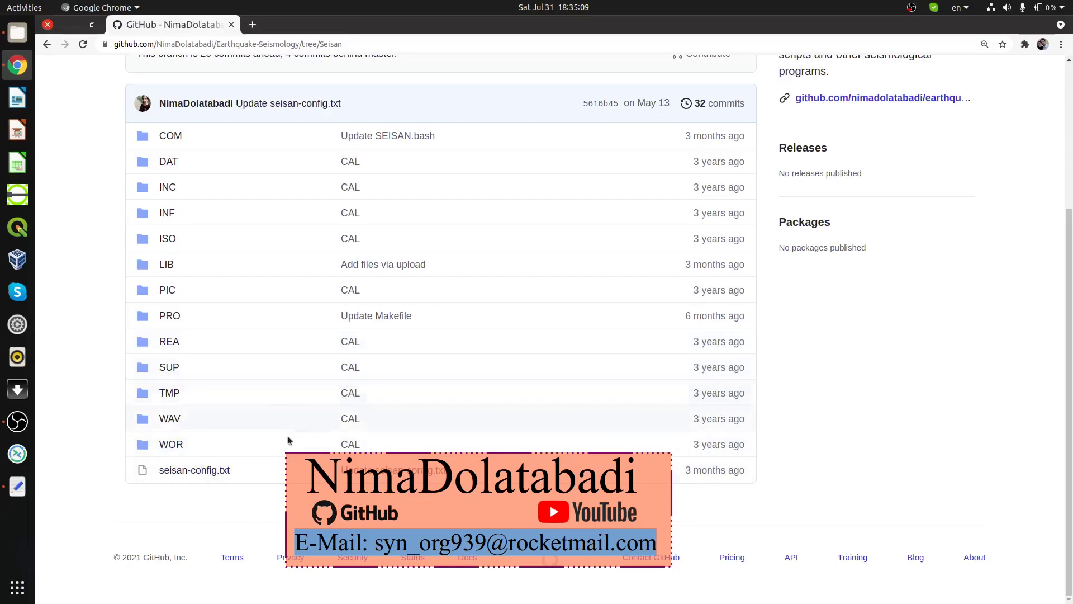
pyautogui.scroll(3, 408, 302)
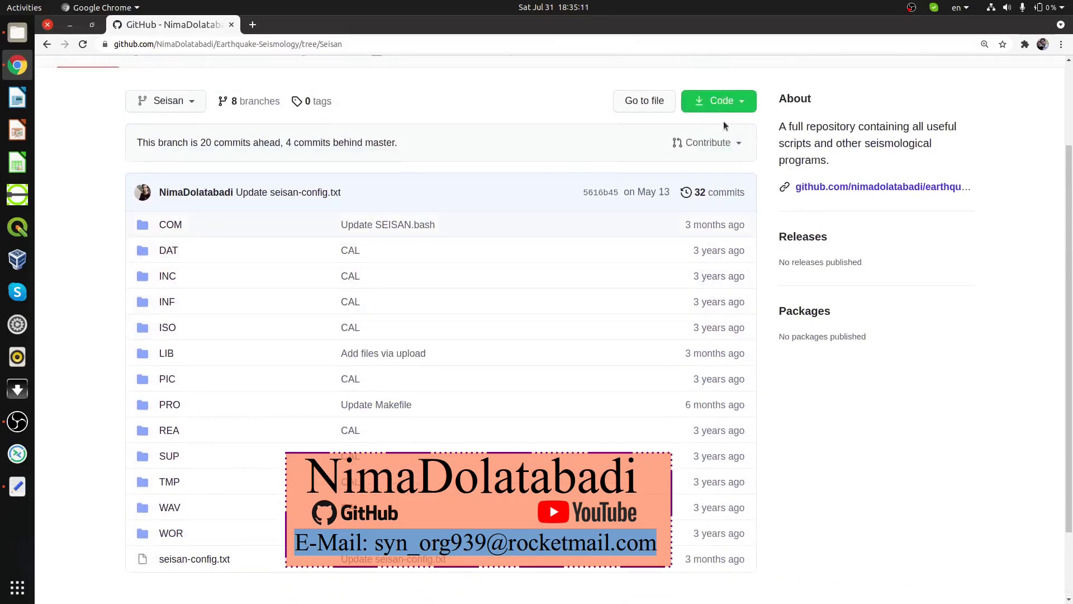
pyautogui.click(725, 102)
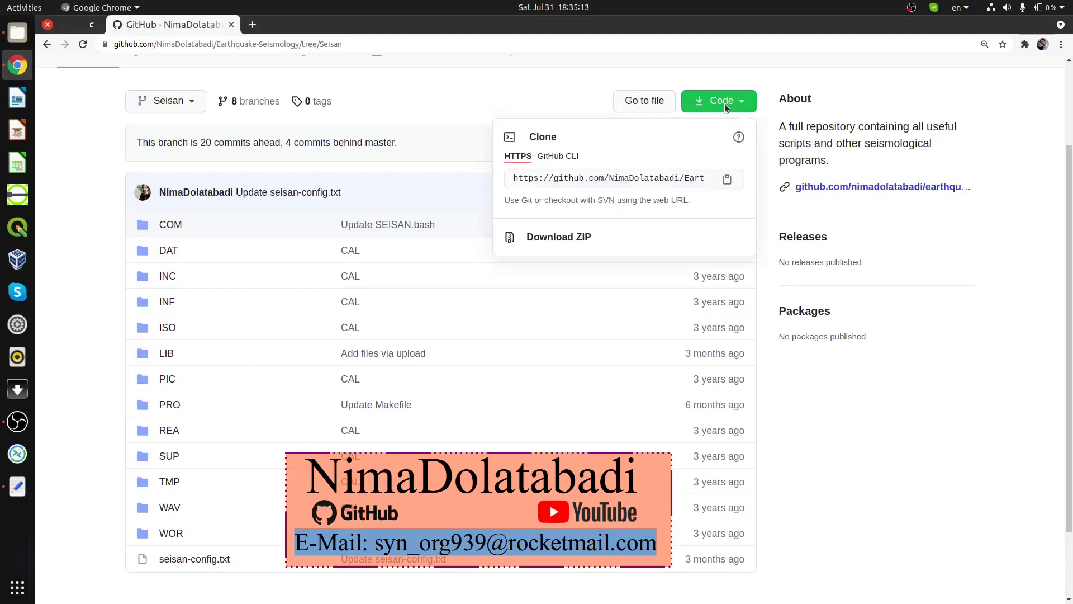
pyautogui.click(553, 239)
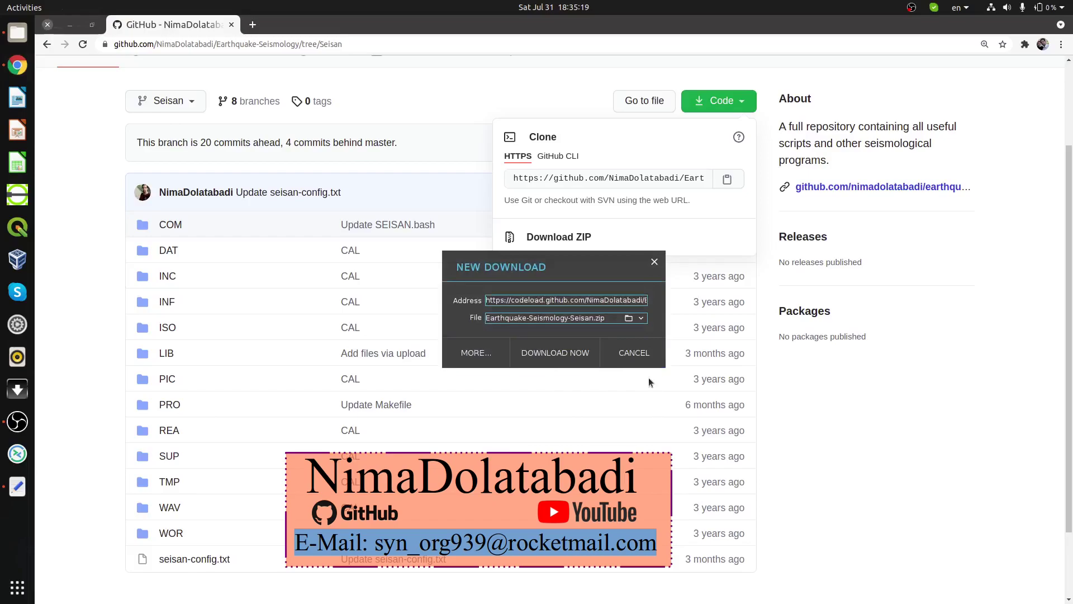
# Step: Delete the old Seisan folder from Downloads/Compressed
pyautogui.click(18, 32)
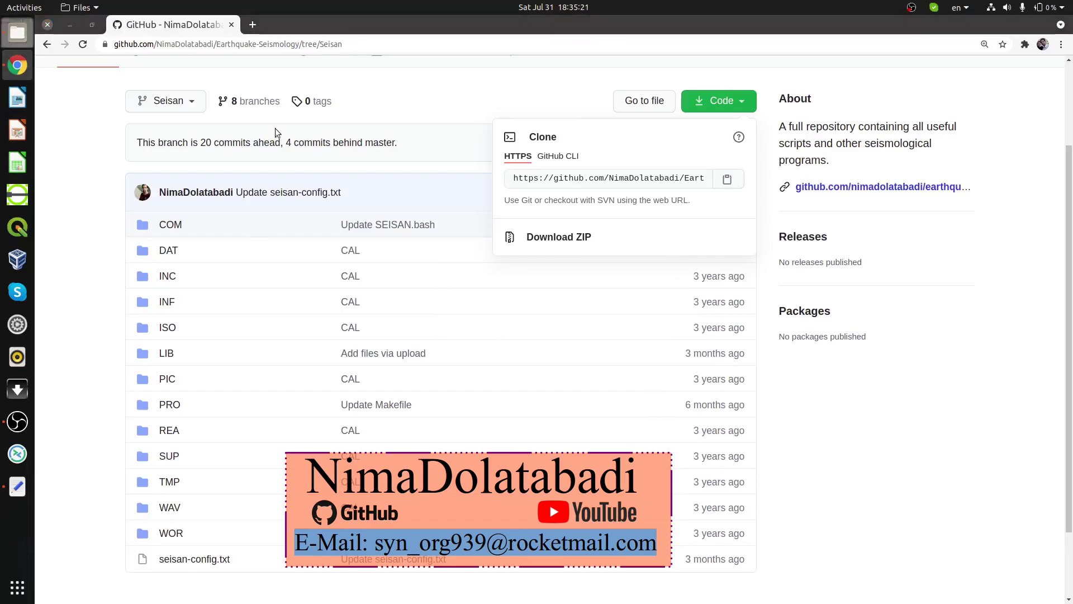
pyautogui.click(196, 229)
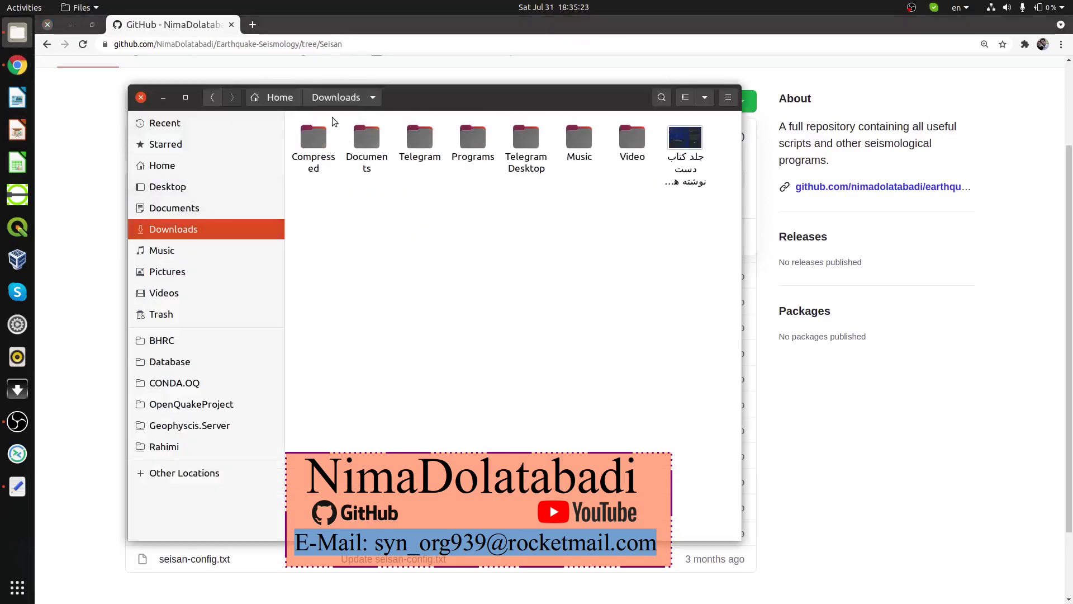
pyautogui.doubleClick(315, 143)
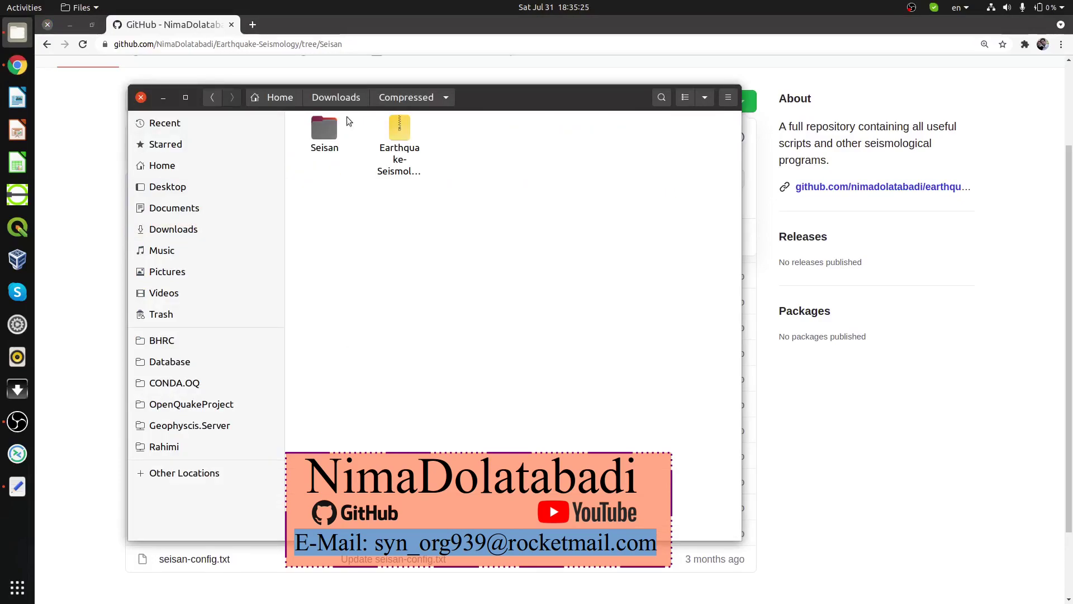
pyautogui.click(330, 126)
pyautogui.press('Delete')
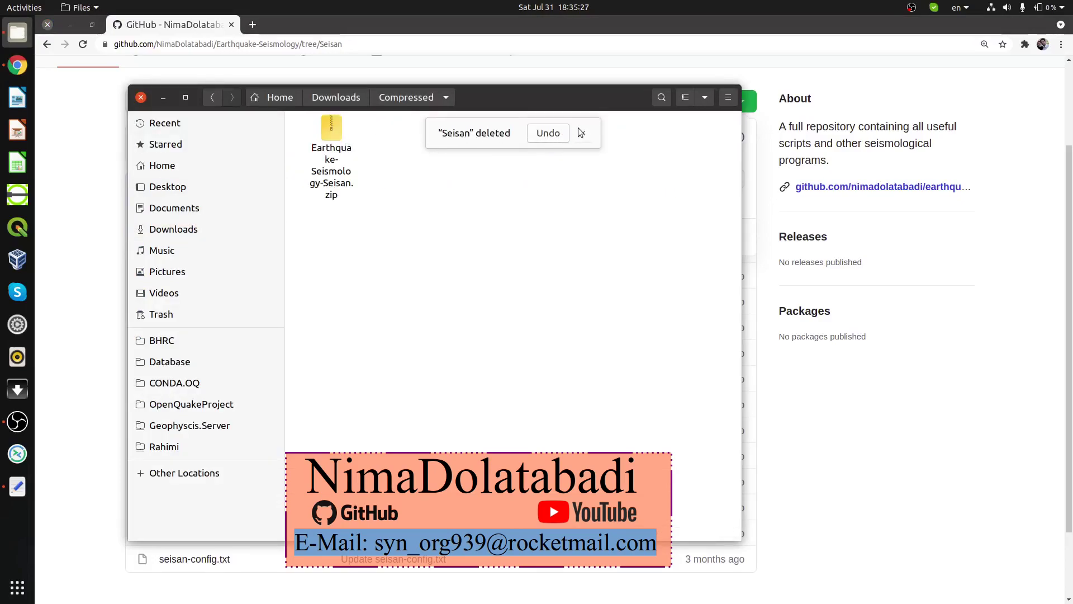
pyautogui.click(582, 133)
# Step: Extract the downloaded Seisan ZIP in Compressed and check the extracted folder's contents
pyautogui.click(332, 157)
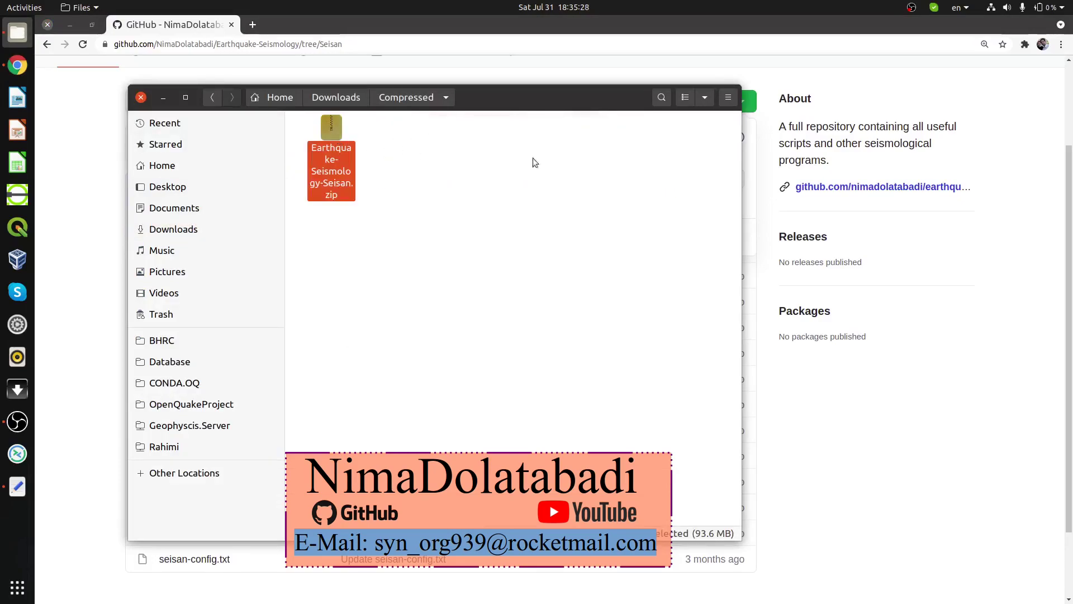
pyautogui.rightClick(327, 140)
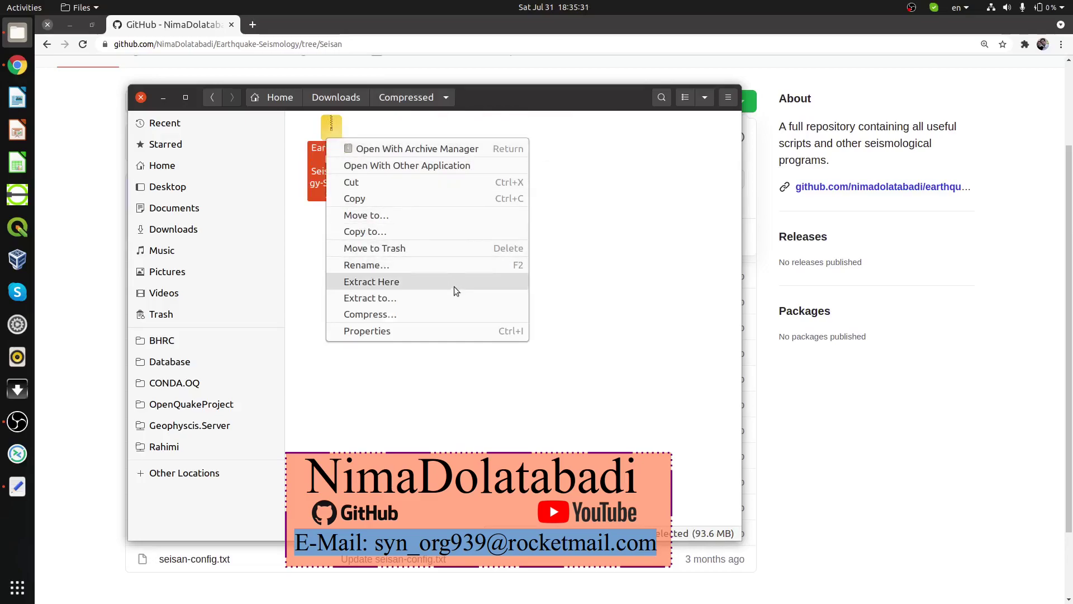
pyautogui.click(455, 287)
pyautogui.doubleClick(317, 132)
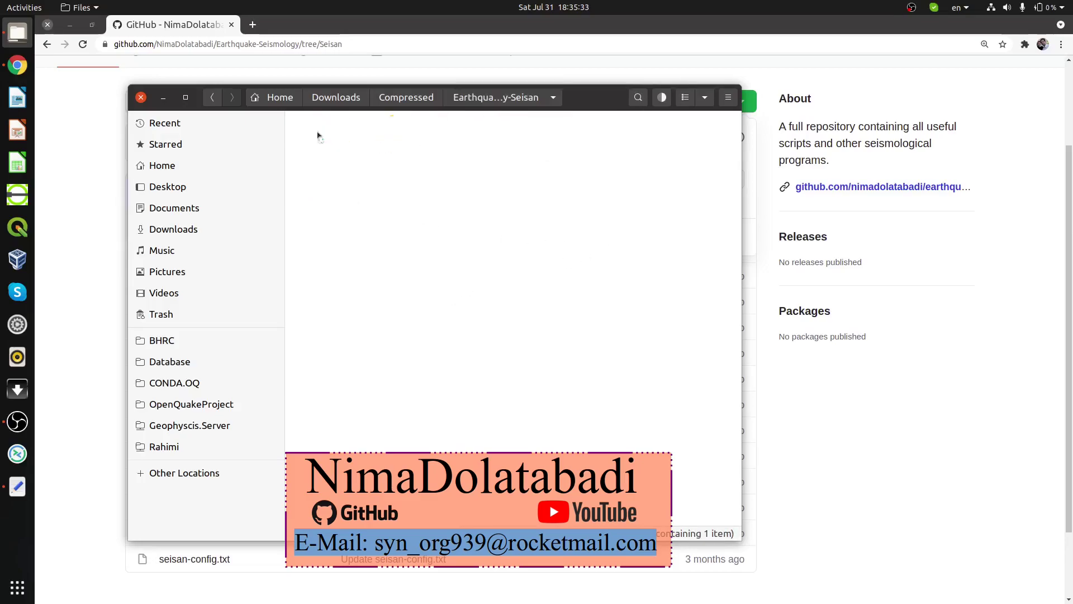
pyautogui.moveTo(661, 177)
pyautogui.mouseDown()
pyautogui.moveTo(495, 239)
pyautogui.moveTo(670, 164)
pyautogui.mouseUp()
pyautogui.click(714, 134)
pyautogui.hotkey('alt', 'Left')
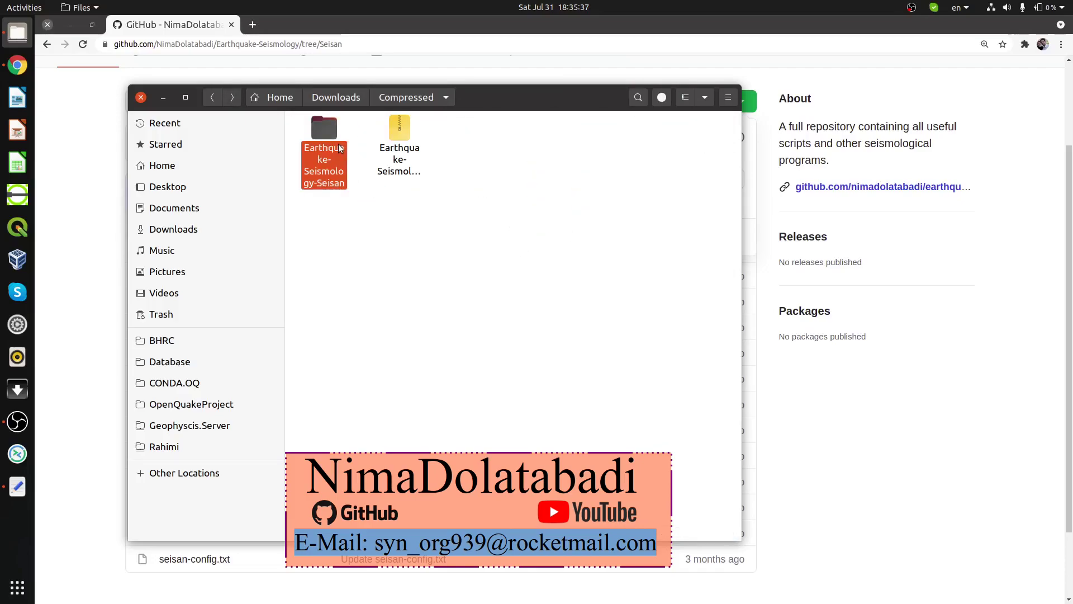
# Step: Rename the extracted folder to Seisan and open it
pyautogui.press('F2')
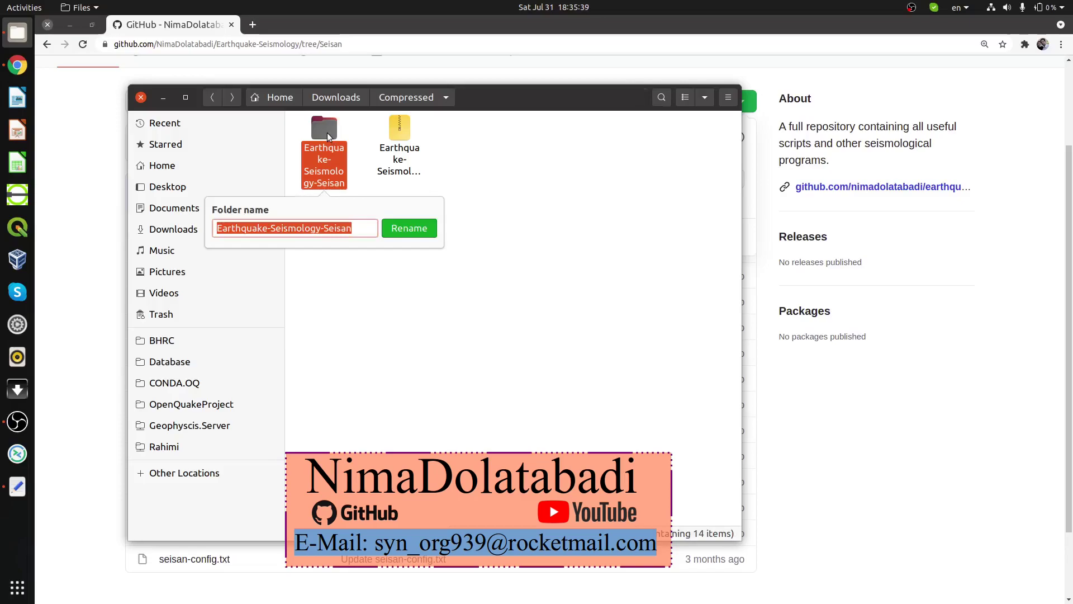
pyautogui.write('Seisa')
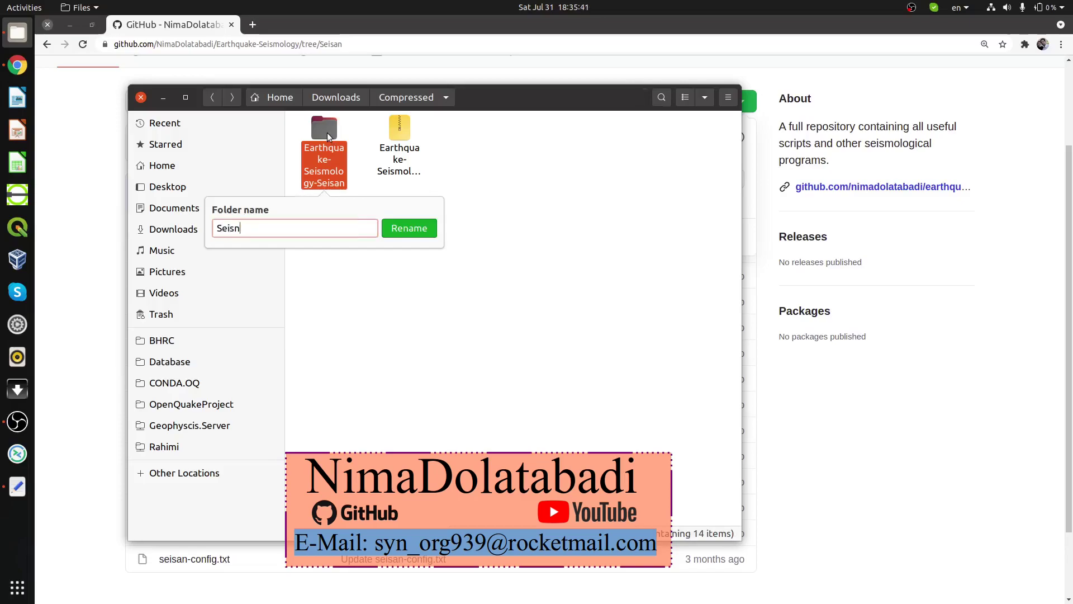
pyautogui.press('BackSpace')
pyautogui.write('an')
pyautogui.press('Return')
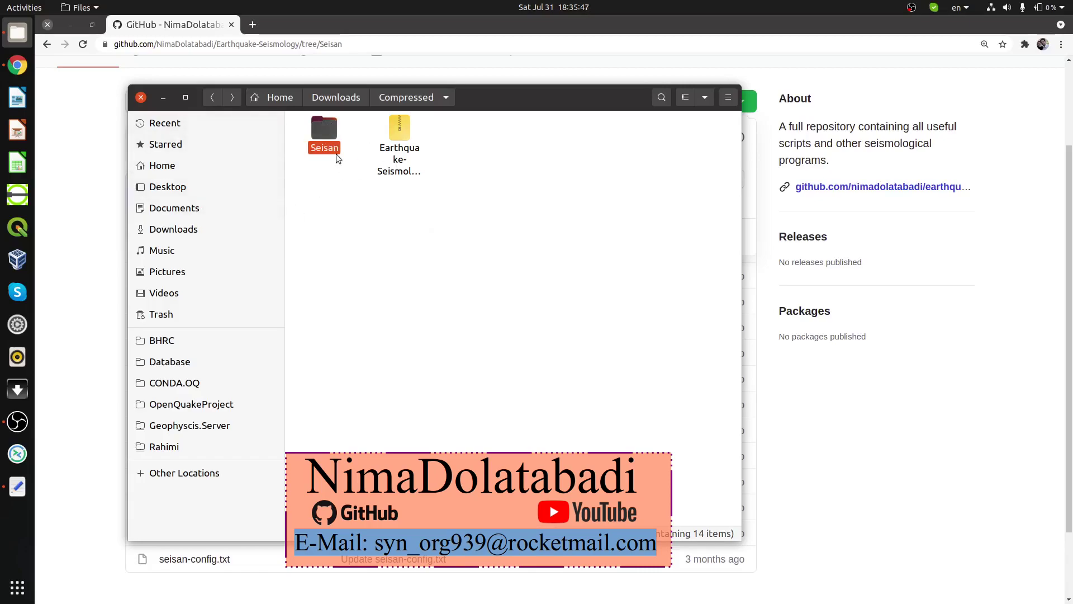
pyautogui.doubleClick(328, 138)
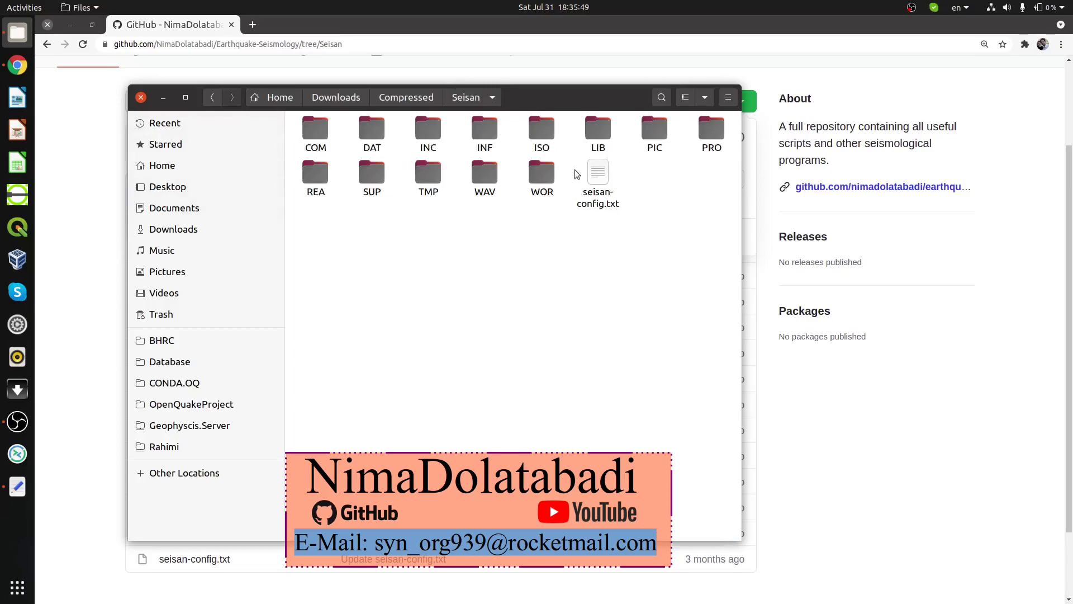
# Step: Open seisan-config.txt and highlight step 1's SEISAN.bash editing instruction on line 10
pyautogui.doubleClick(596, 177)
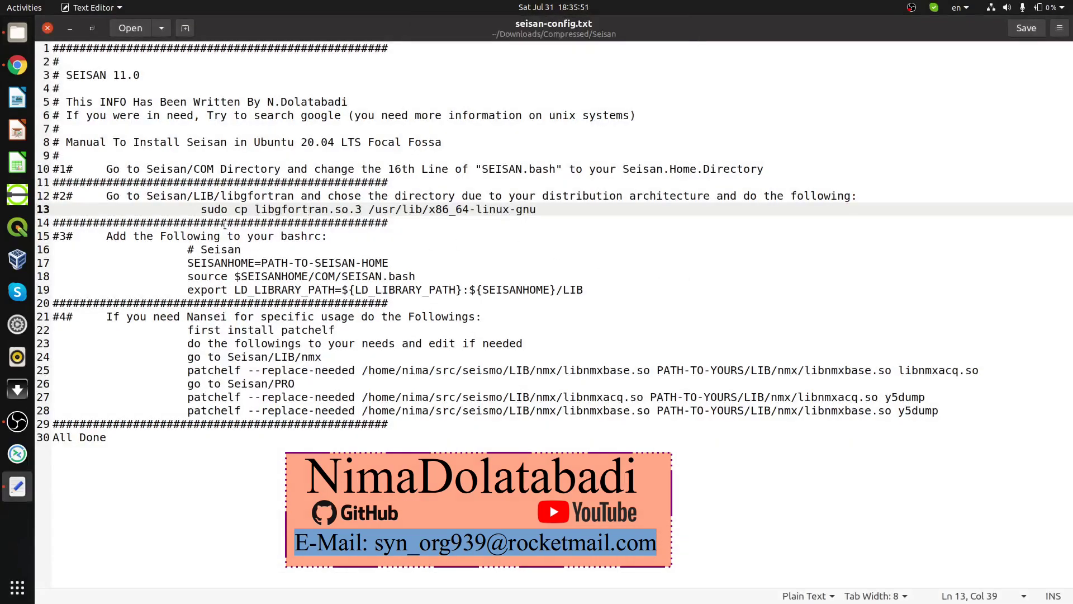
pyautogui.moveTo(79, 101); pyautogui.dragTo(188, 88)
pyautogui.moveTo(106, 169); pyautogui.dragTo(368, 182)
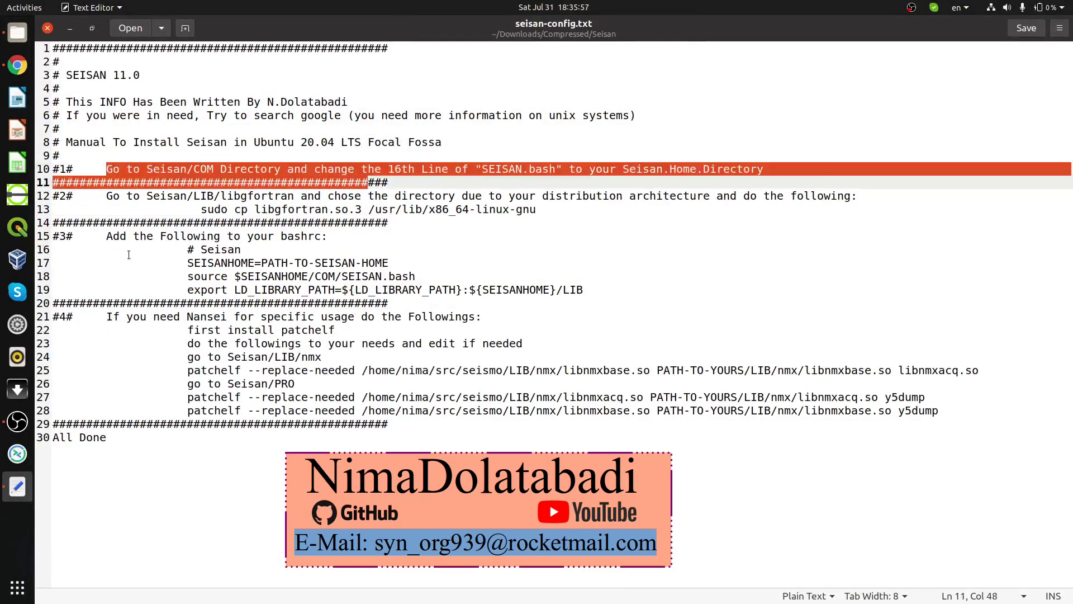
pyautogui.click(71, 166)
pyautogui.moveTo(108, 167); pyautogui.dragTo(734, 173)
pyautogui.click(18, 32)
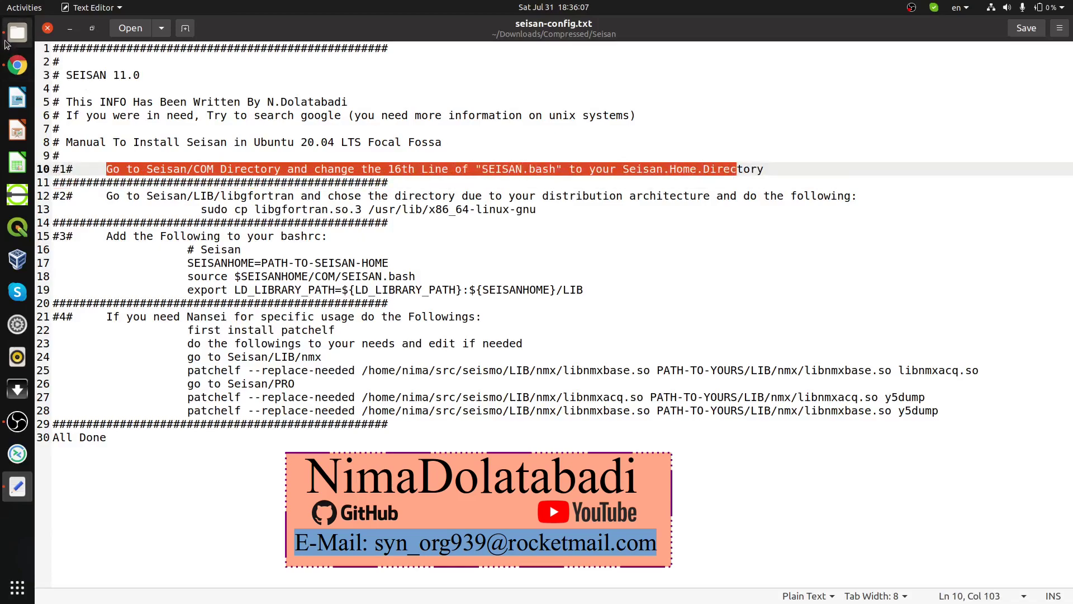
# Step: Reopen Seisan, select its full path in the location bar, and open the COM folder
pyautogui.click(576, 257)
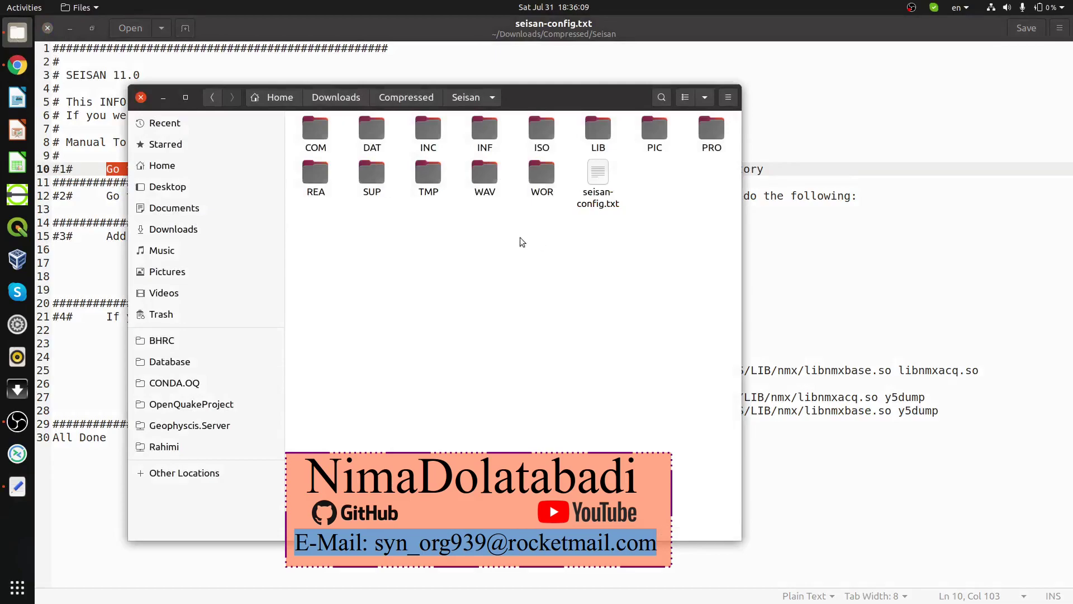
pyautogui.hotkey('alt', 'Up')
pyautogui.doubleClick(332, 128)
pyautogui.hotkey('ctrl', 'l')
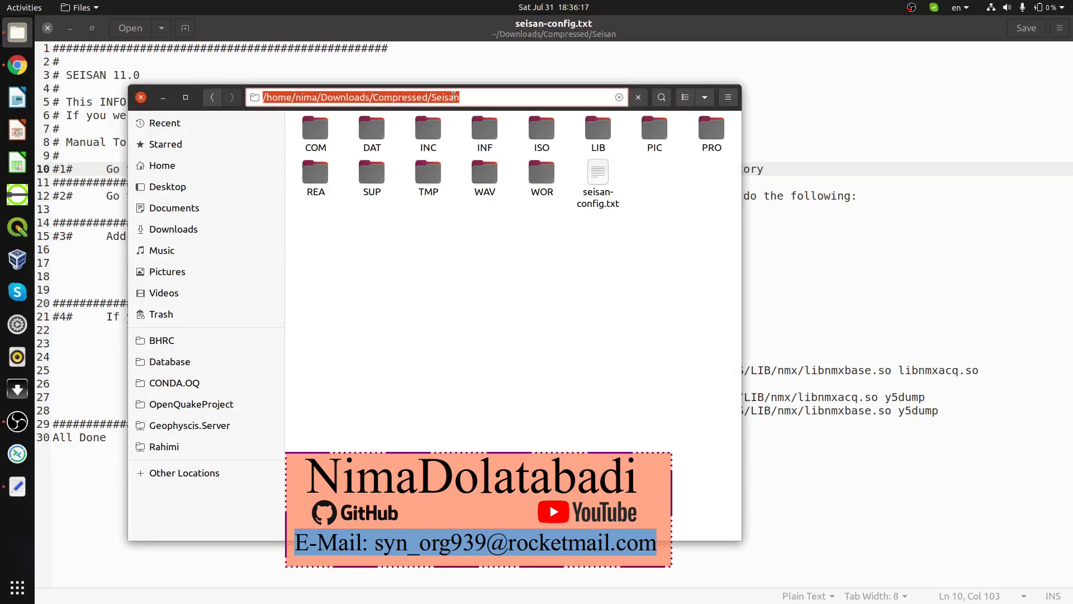
pyautogui.moveTo(454, 97); pyautogui.dragTo(209, 89)
pyautogui.click(472, 200)
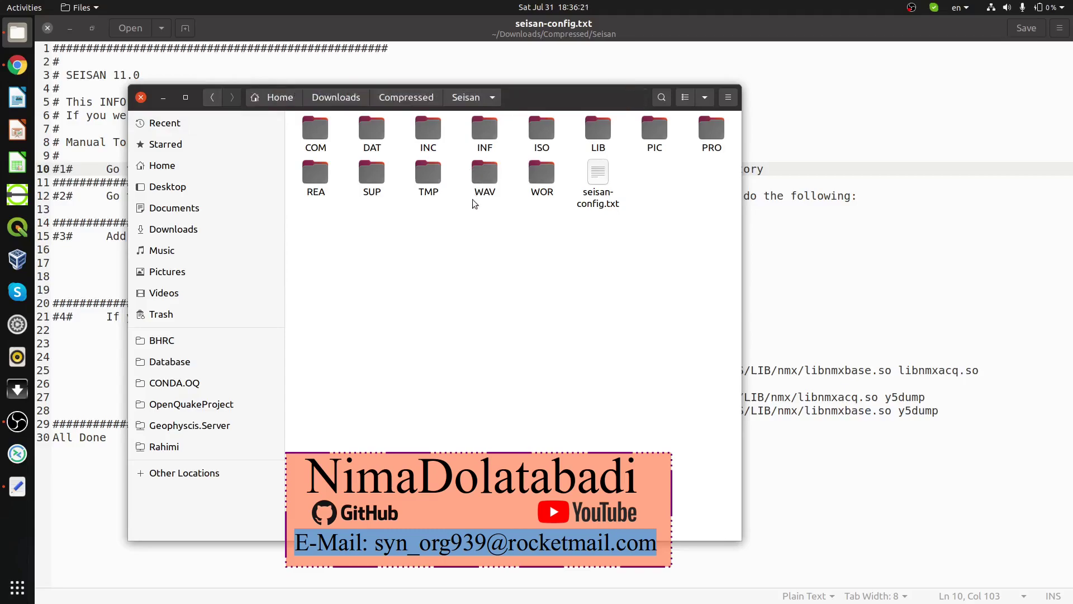
pyautogui.hotkey('ctrl', 'l')
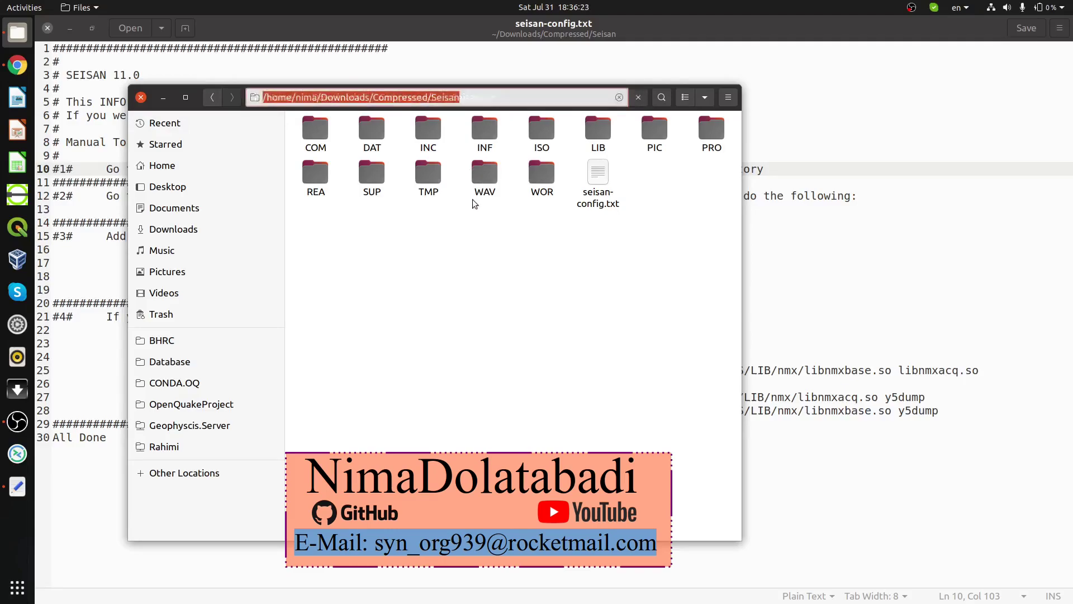
pyautogui.click(517, 173)
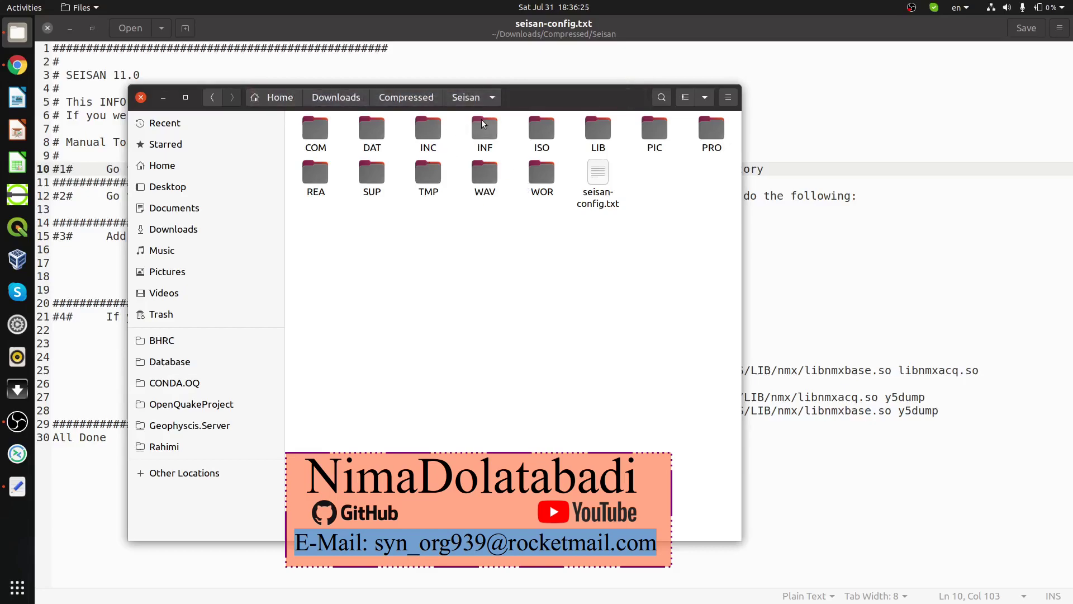
pyautogui.hotkey('ctrl', 'l')
pyautogui.hotkey('ctrl', 'c')
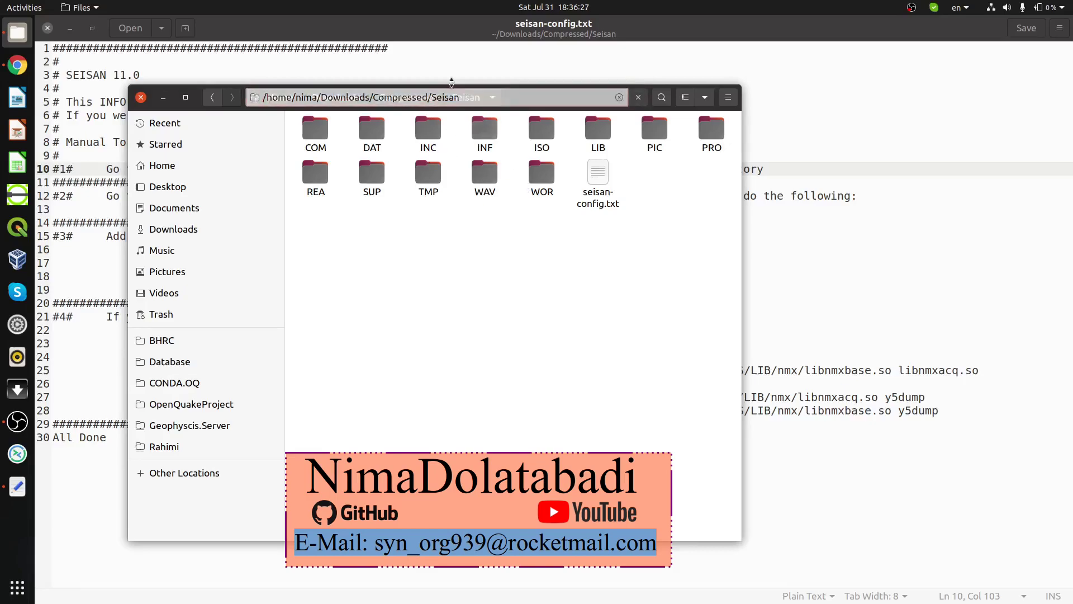
pyautogui.press('Escape')
pyautogui.doubleClick(315, 130)
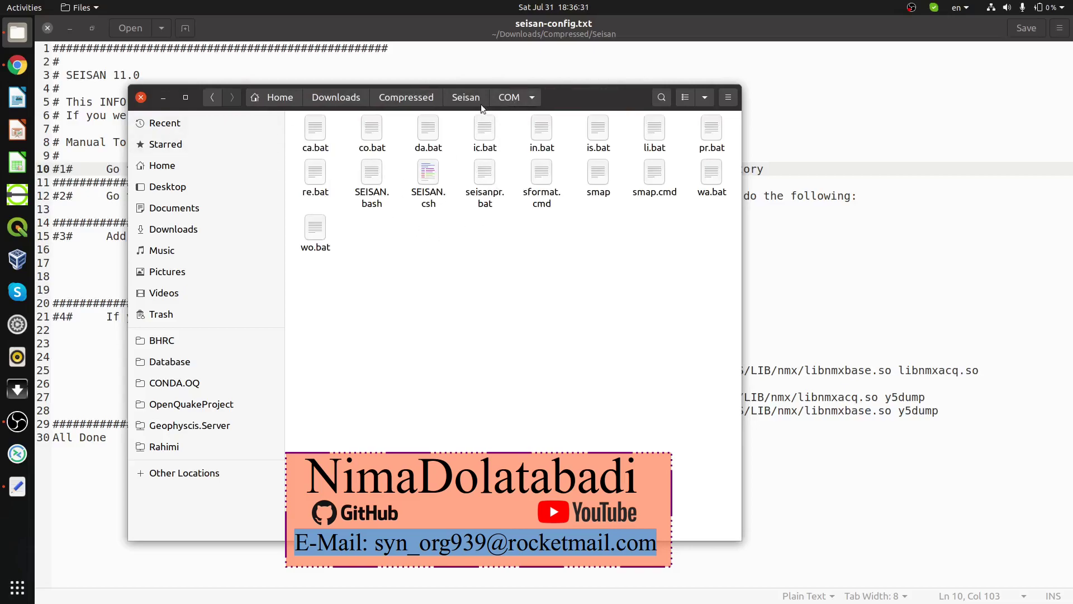
# Step: Replace Path.To-Seisan.Home on SEISAN.bash line 16 with the Seisan path, then save and close
pyautogui.doubleClick(370, 178)
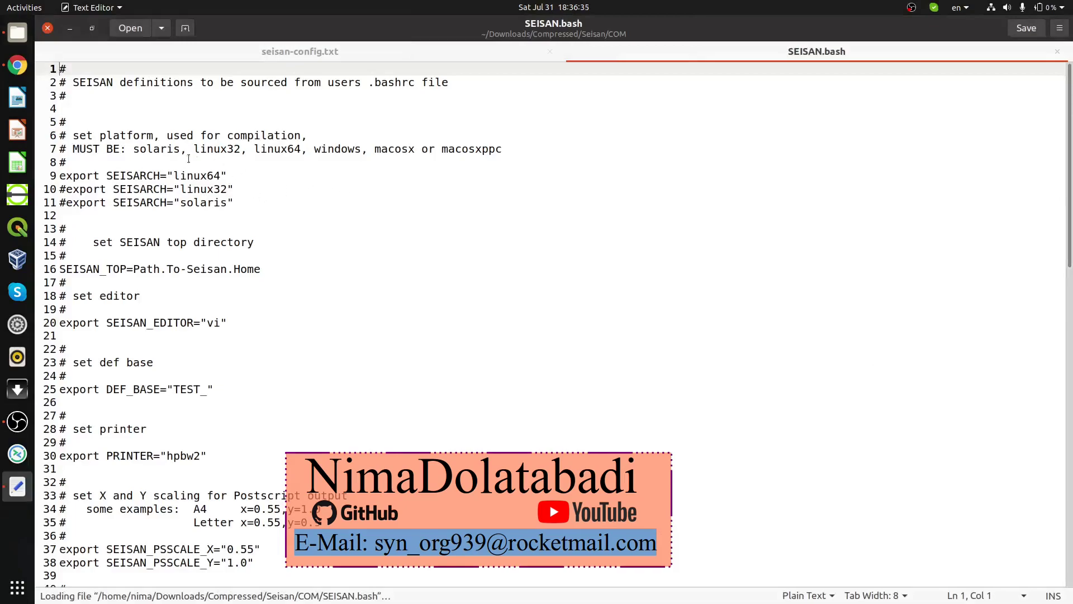
pyautogui.click(61, 269)
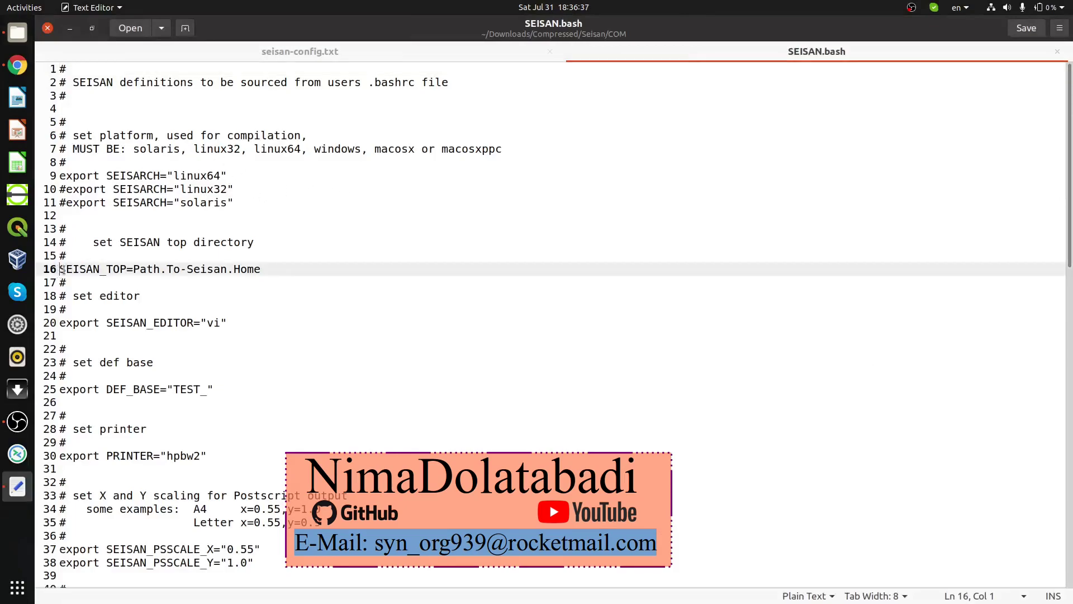
pyautogui.moveTo(62, 269); pyautogui.dragTo(124, 269)
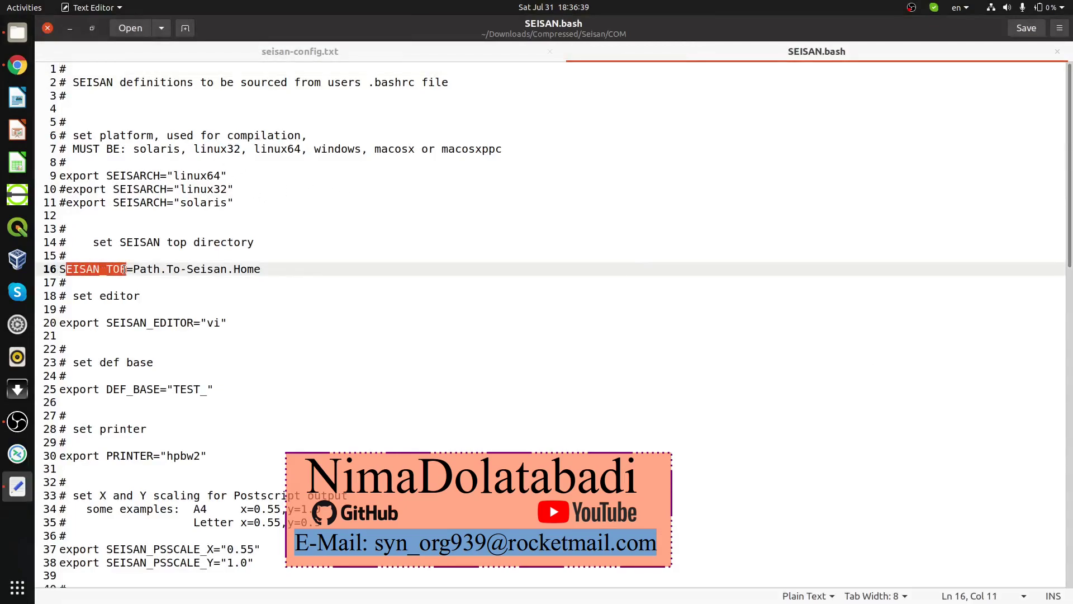
pyautogui.click(134, 273)
pyautogui.hotkey('shift', 'Left')
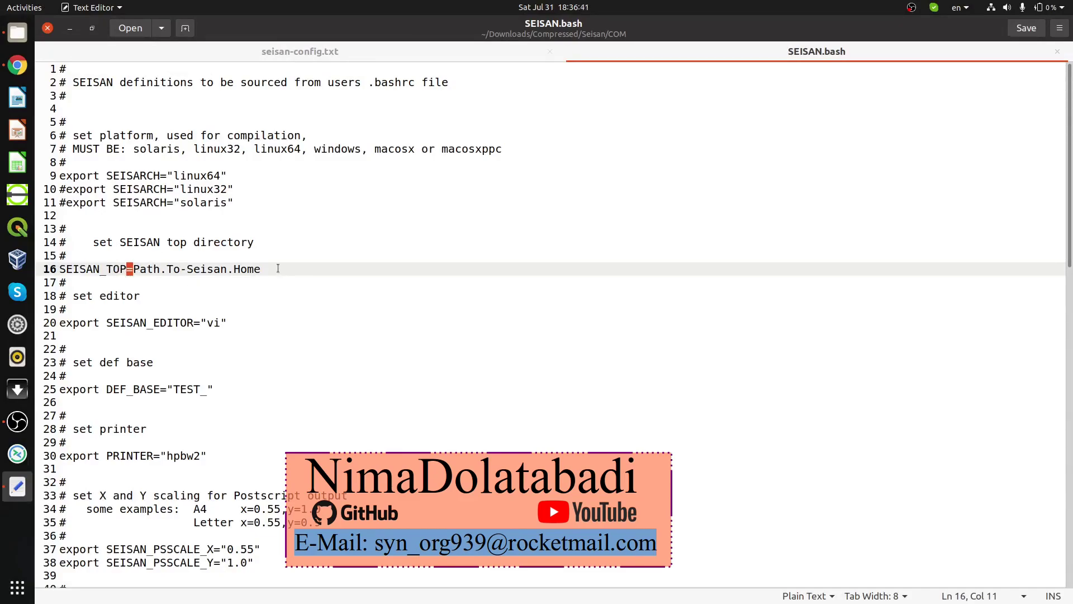
pyautogui.moveTo(277, 269); pyautogui.dragTo(134, 269)
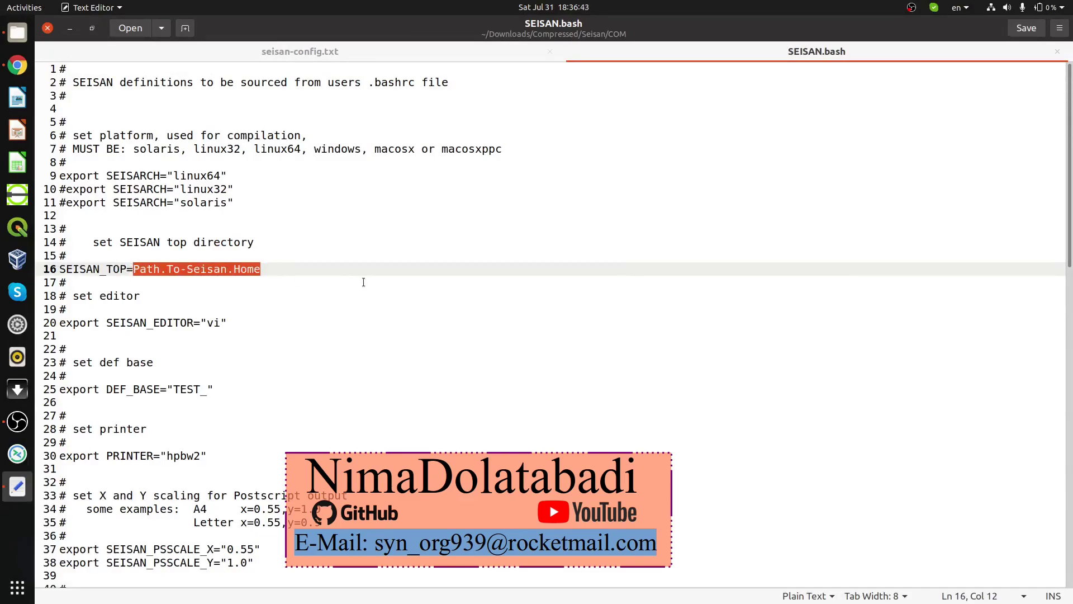
pyautogui.hotkey('ctrl', 'v')
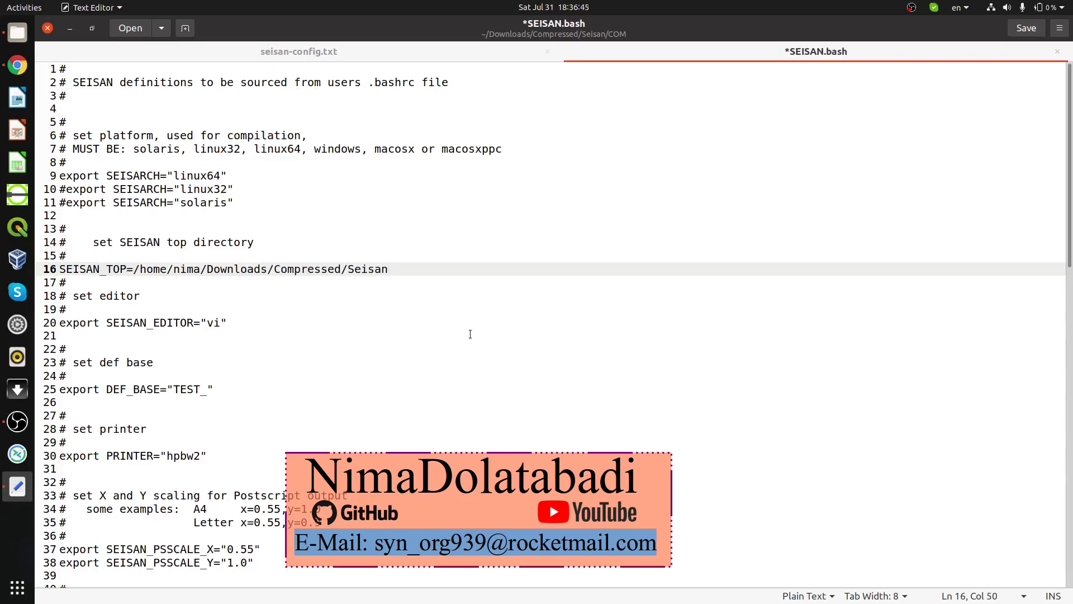
pyautogui.hotkey('ctrl', 's')
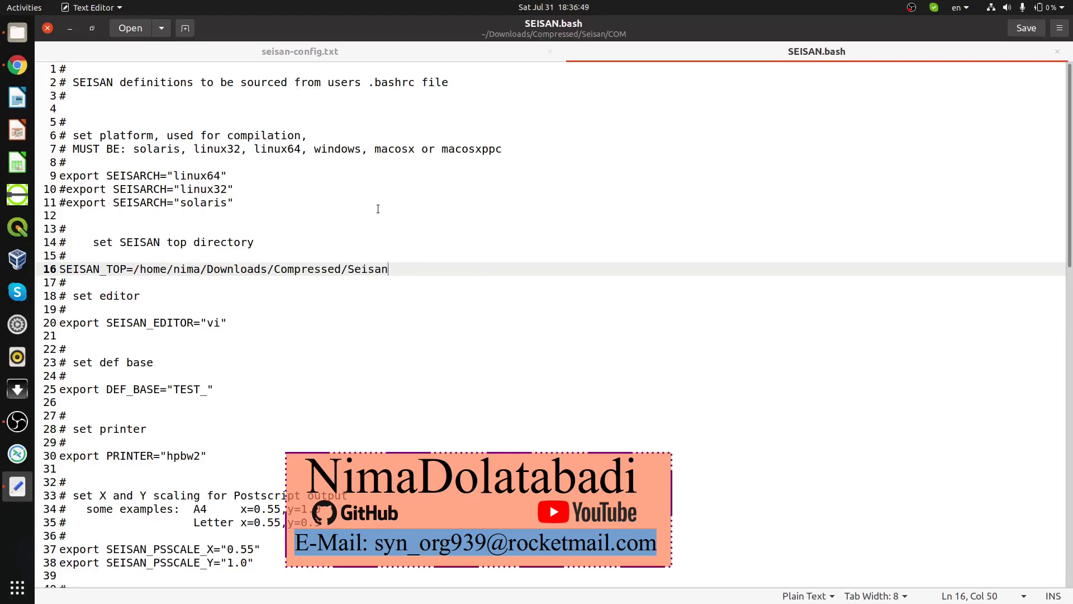
pyautogui.hotkey('ctrl', 'w')
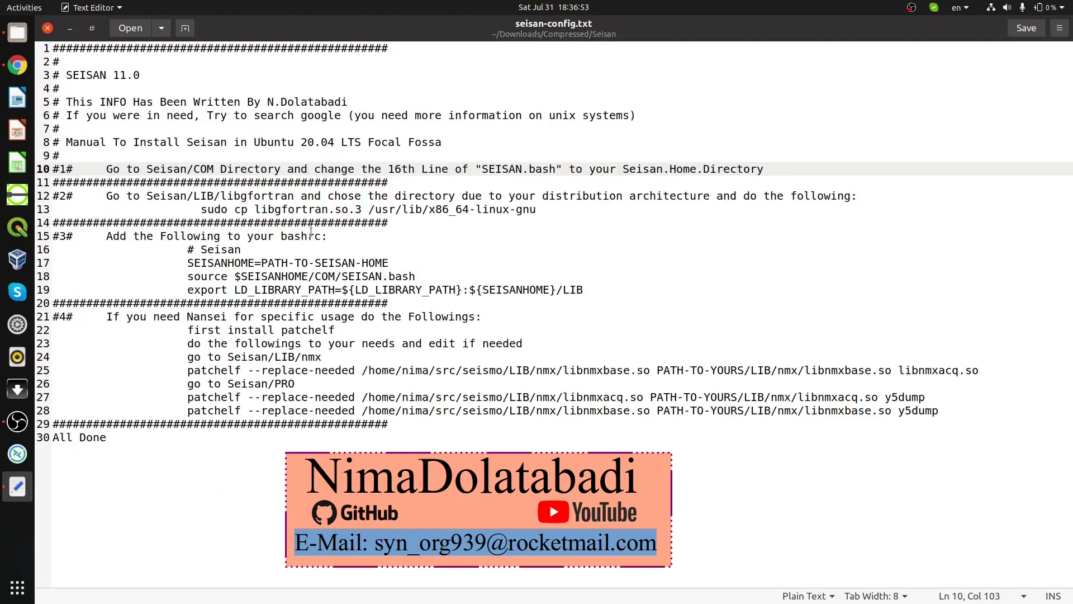
# Step: Highlight step 2's sudo cp command, Seisan/LIB/libgfortran path and x86_64 destination
pyautogui.tripleClick(216, 211)
pyautogui.moveTo(201, 211); pyautogui.dragTo(346, 211)
pyautogui.click(275, 196)
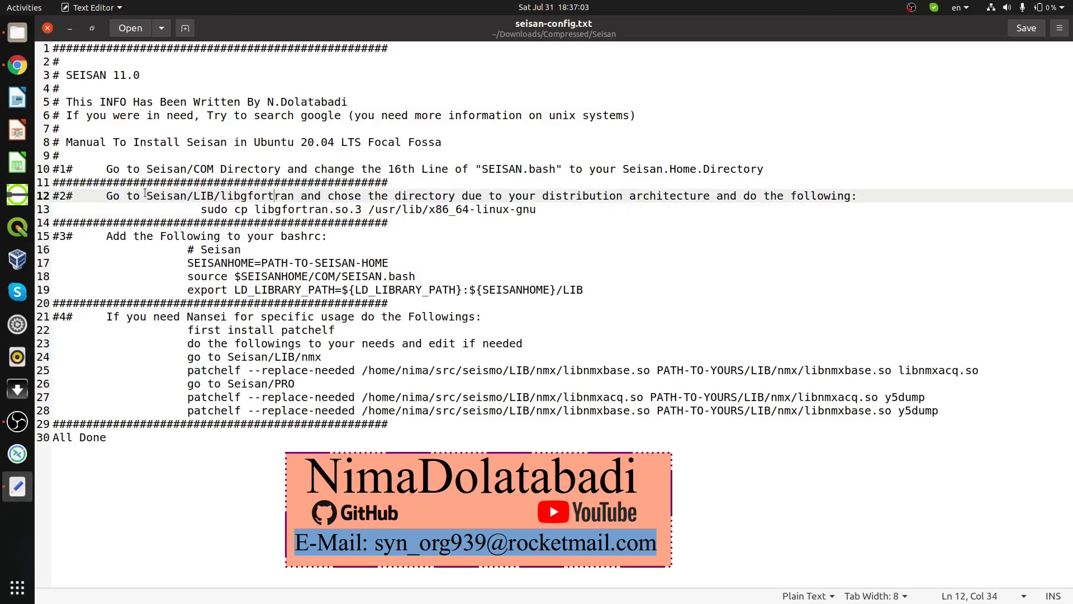
pyautogui.moveTo(146, 195); pyautogui.dragTo(826, 191)
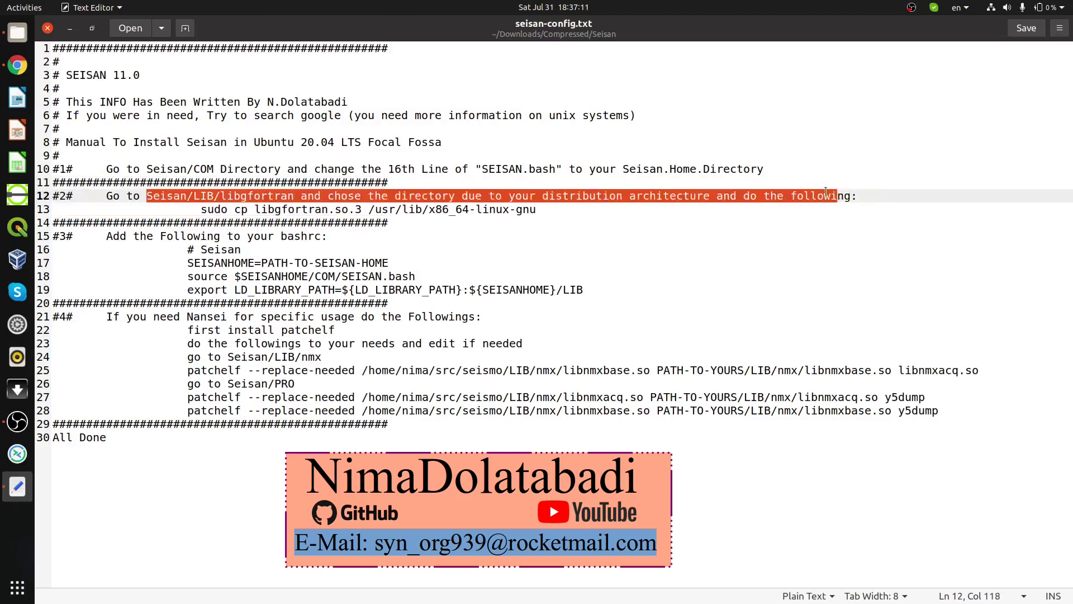
pyautogui.click(438, 209)
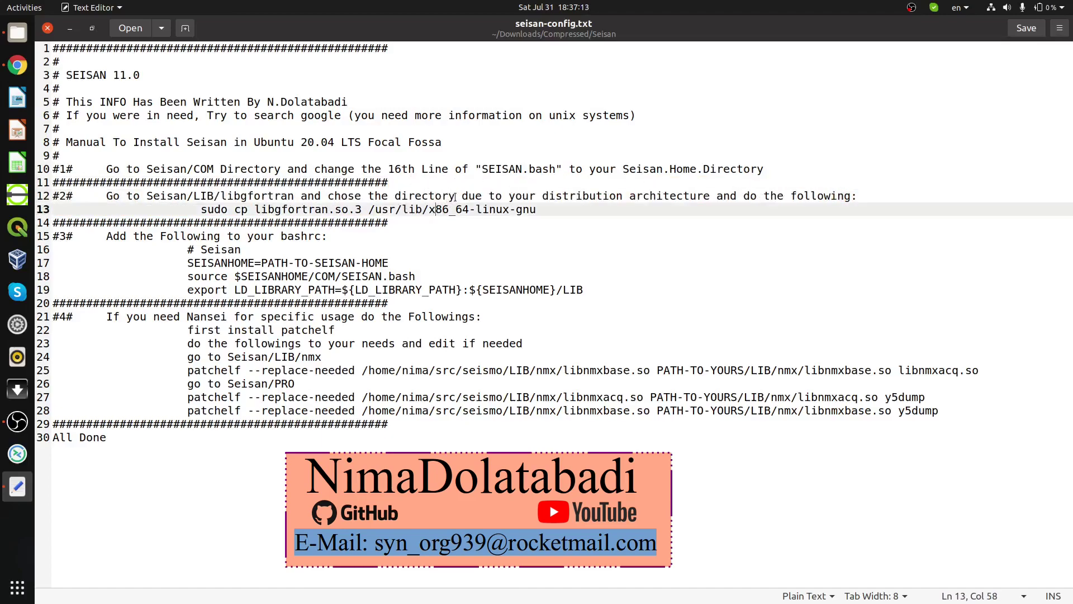
pyautogui.moveTo(389, 196); pyautogui.dragTo(714, 191)
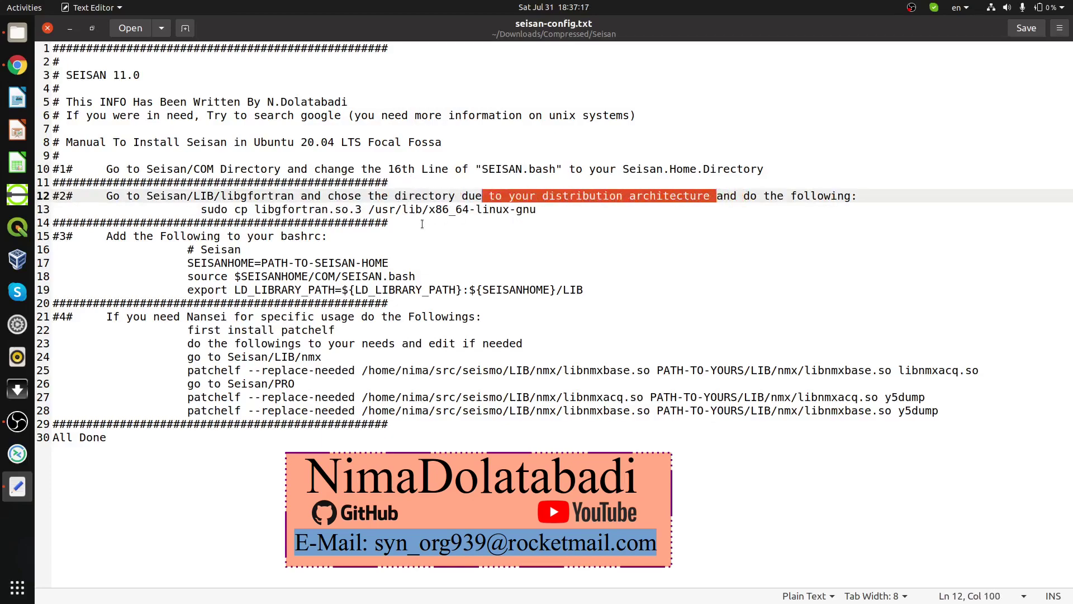
pyautogui.moveTo(428, 211); pyautogui.dragTo(470, 210)
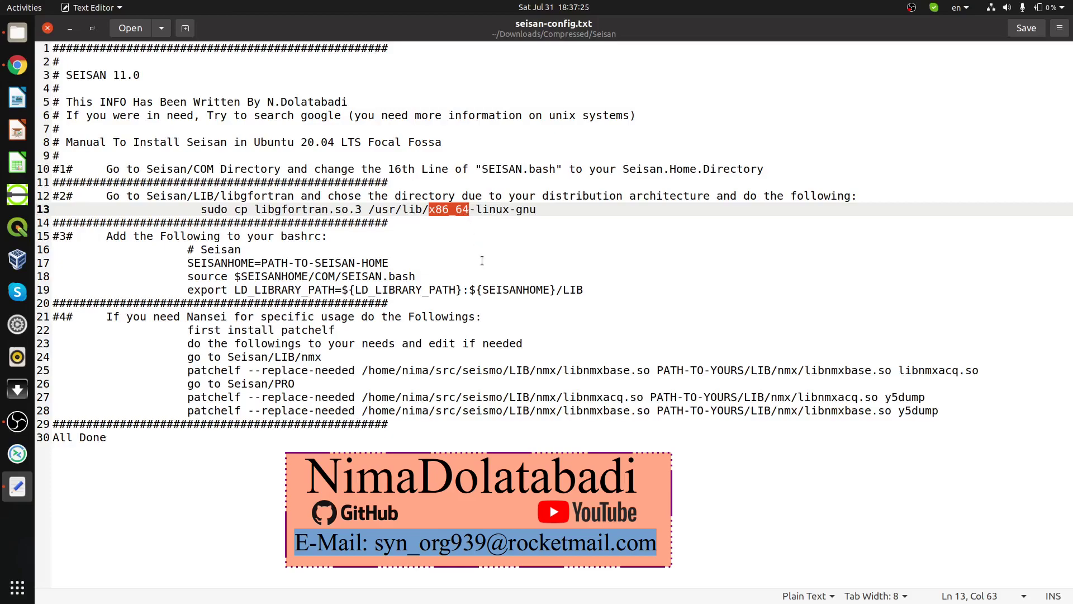
pyautogui.click(432, 210)
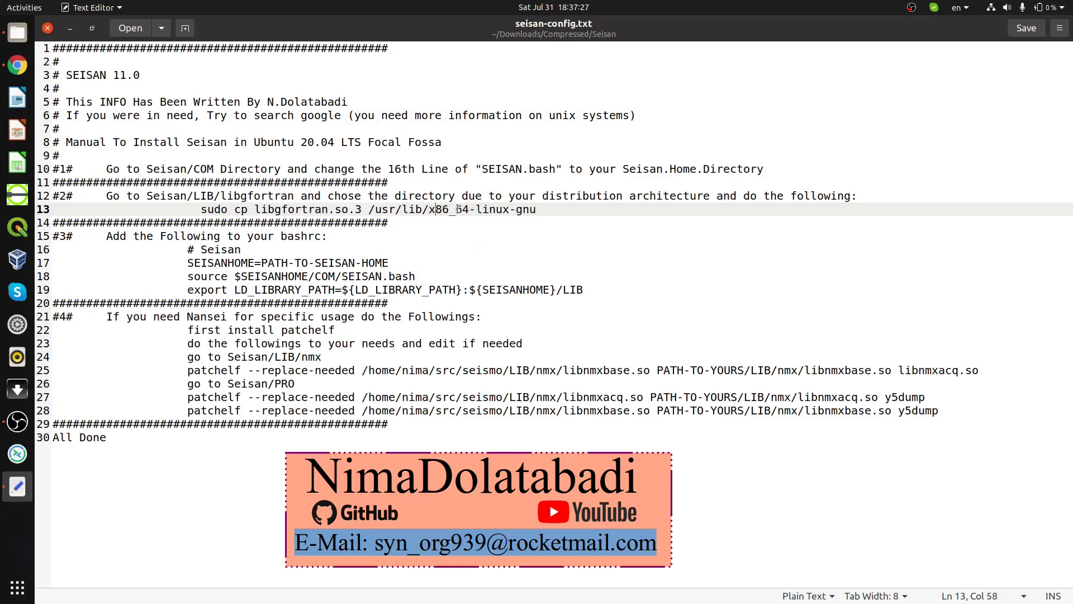
pyautogui.moveTo(432, 210); pyautogui.dragTo(434, 209)
# Step: Compare the Ubuntu 20.04 version on line 8 with the x86_64 copy destination
pyautogui.moveTo(263, 140); pyautogui.dragTo(329, 137)
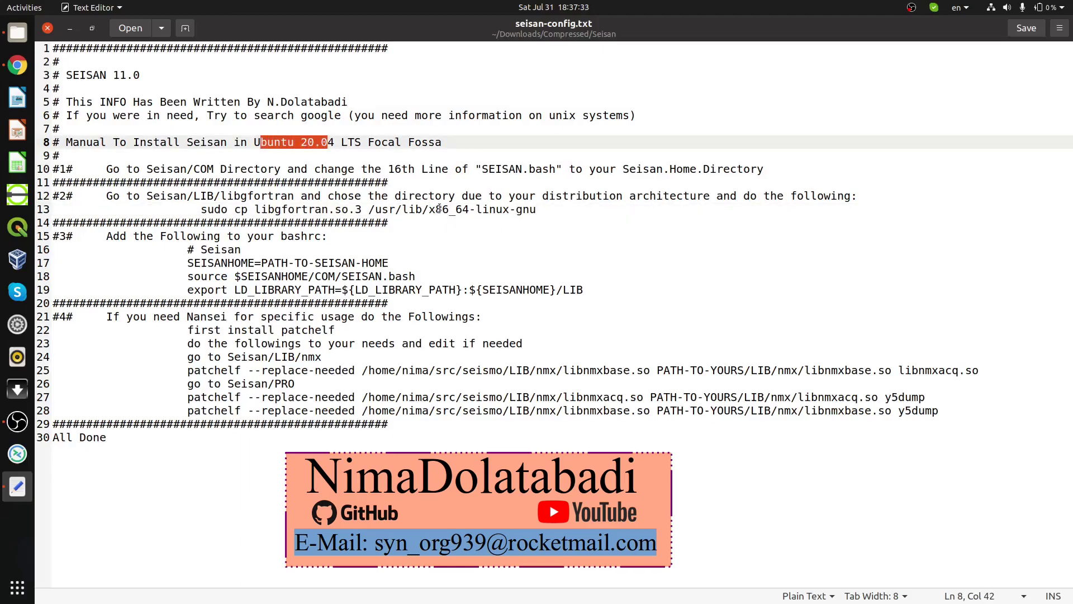
pyautogui.moveTo(430, 210); pyautogui.dragTo(471, 211)
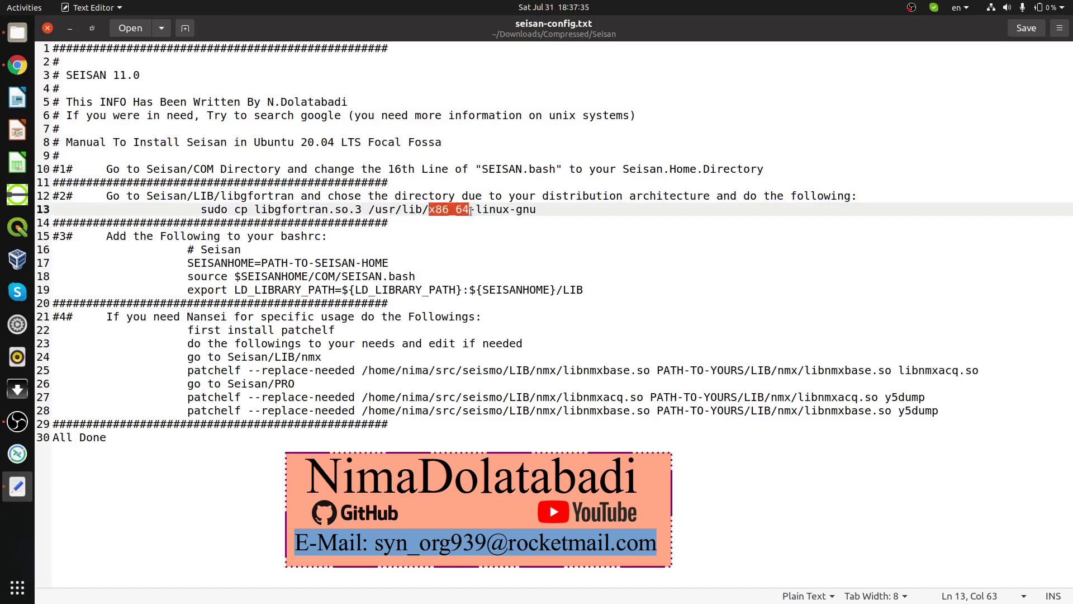
pyautogui.click(430, 223)
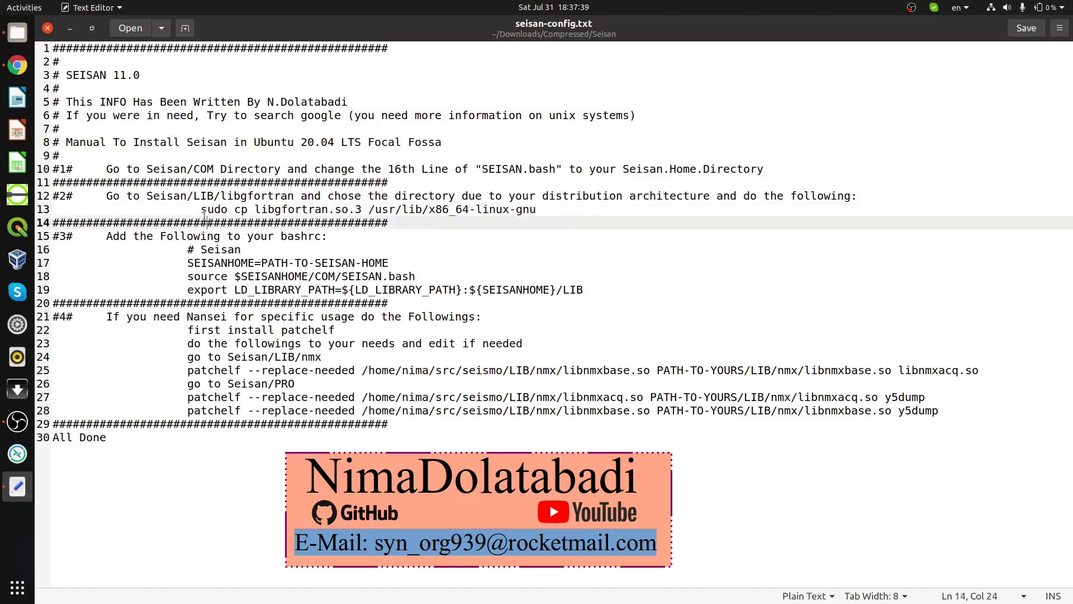
pyautogui.moveTo(222, 209); pyautogui.dragTo(215, 222)
pyautogui.click(221, 209)
# Step: Browse from Seisan into LIB/libgfortran/FORTRAN_64, which holds libgfortran.so.3
pyautogui.click(19, 41)
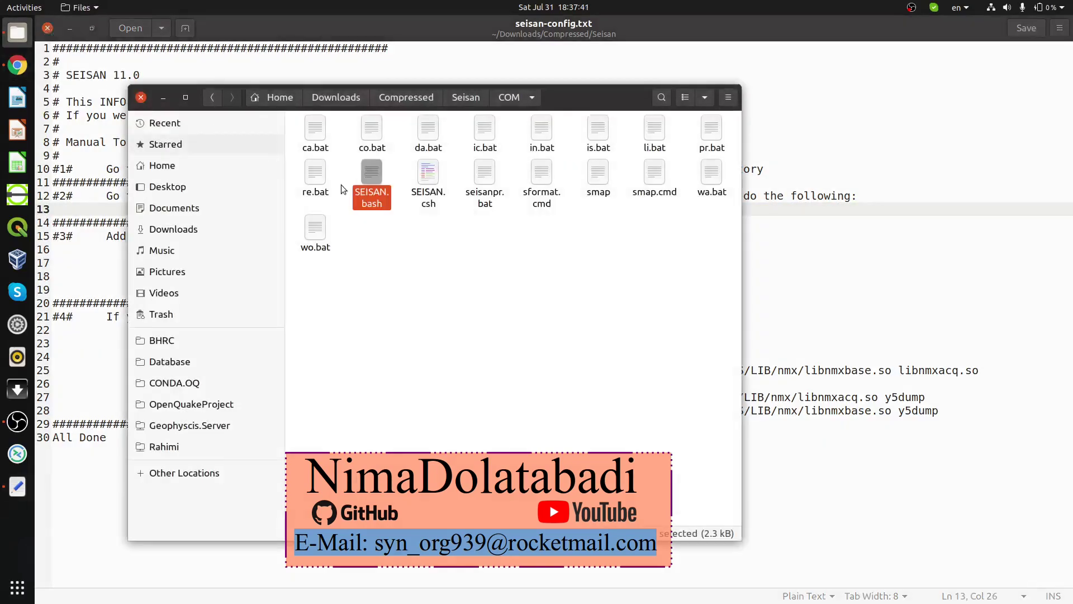
pyautogui.doubleClick(608, 130)
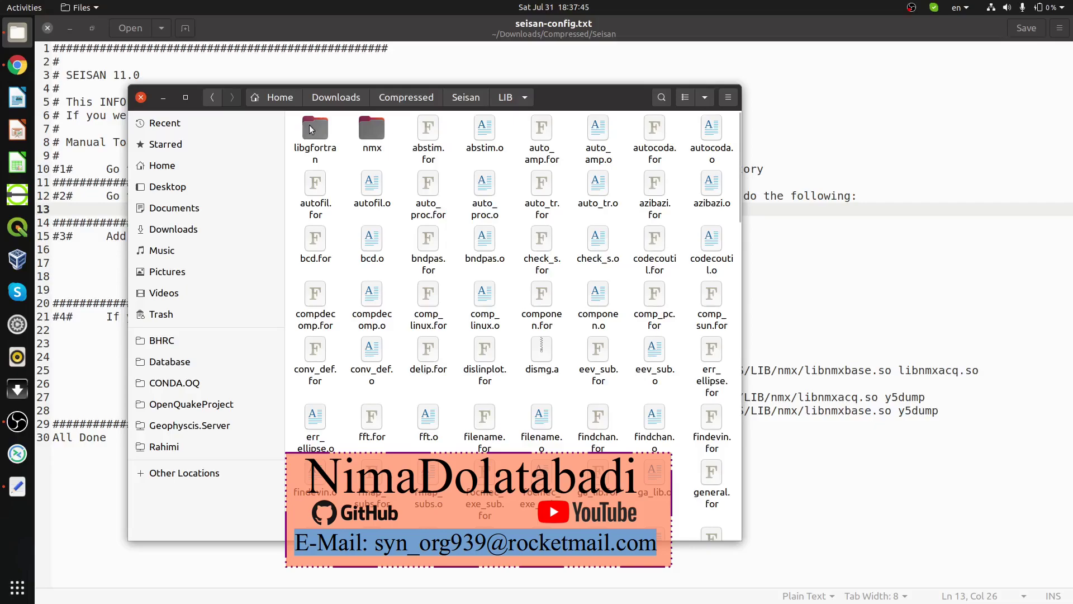
pyautogui.doubleClick(311, 129)
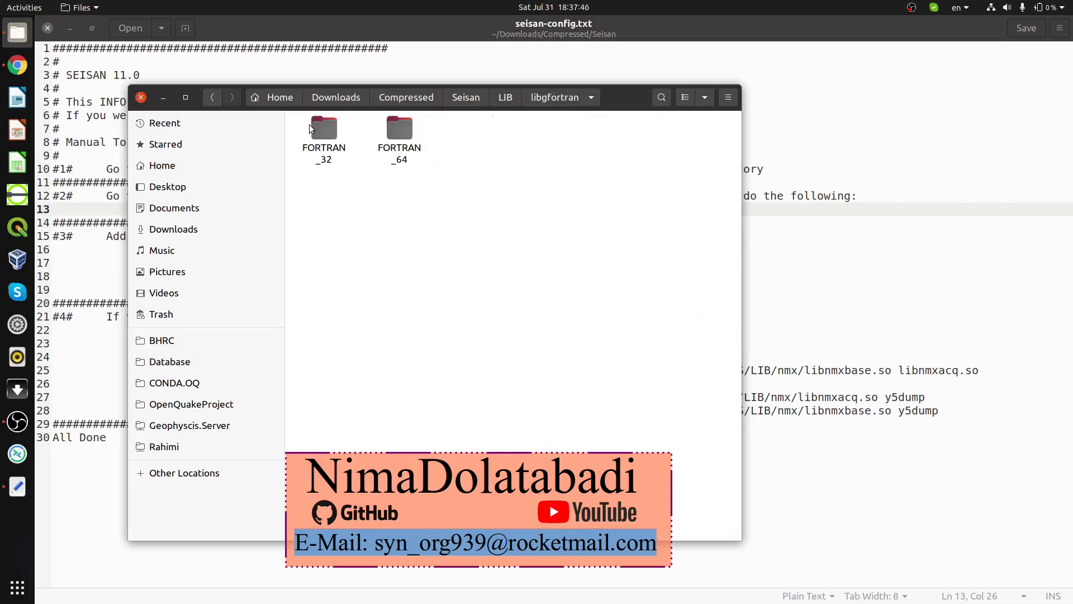
pyautogui.click(402, 129)
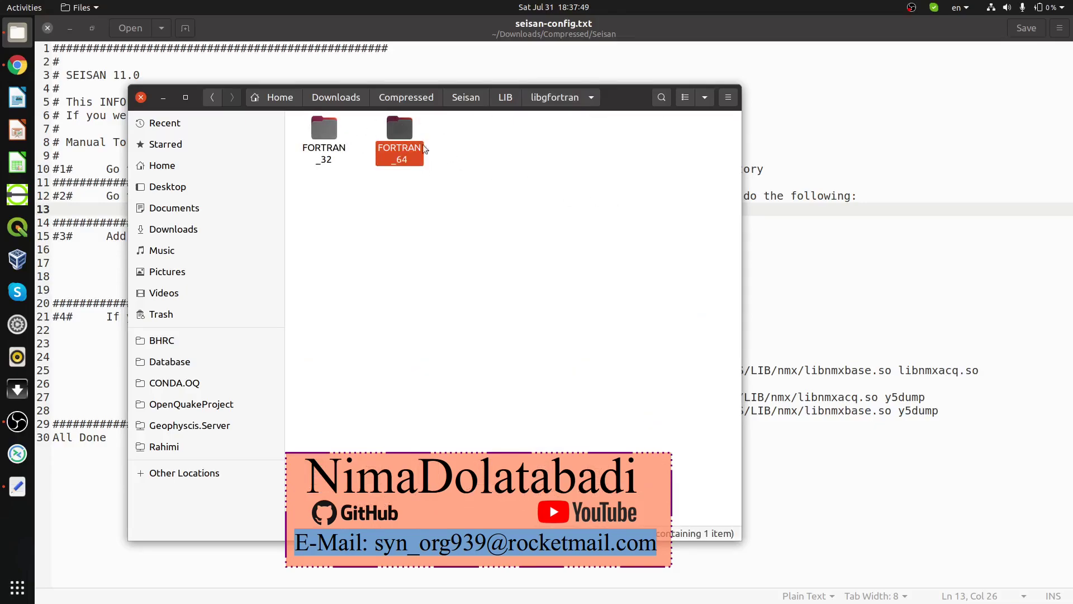
pyautogui.doubleClick(402, 129)
pyautogui.click(335, 133)
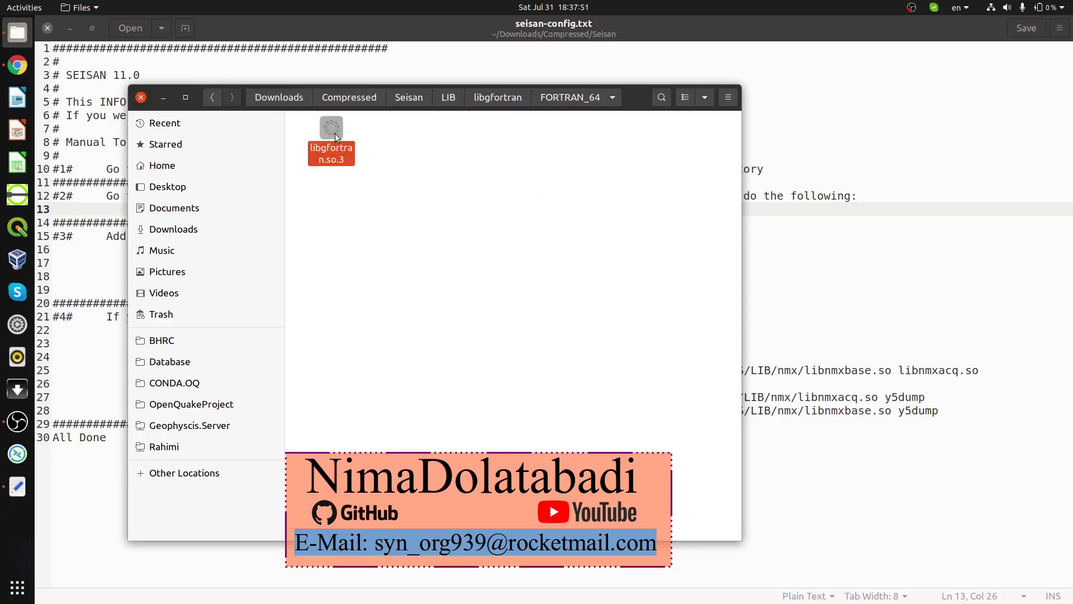
pyautogui.click(508, 153)
# Step: Open a terminal in FORTRAN_64 and select the line 13 sudo cp command in the notes
pyautogui.rightClick(558, 171)
pyautogui.click(631, 248)
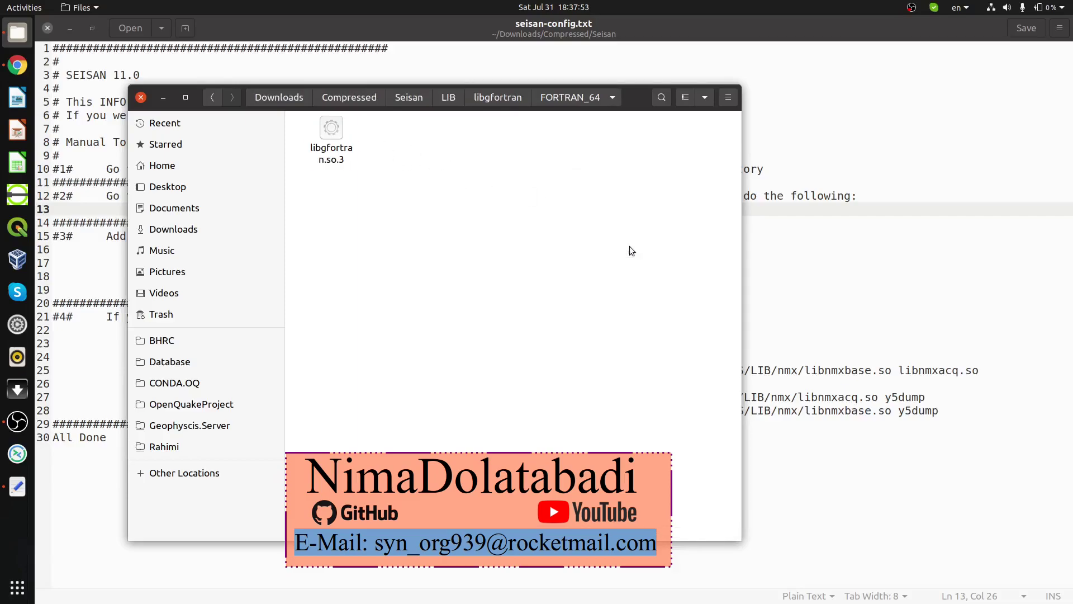
pyautogui.click(684, 217)
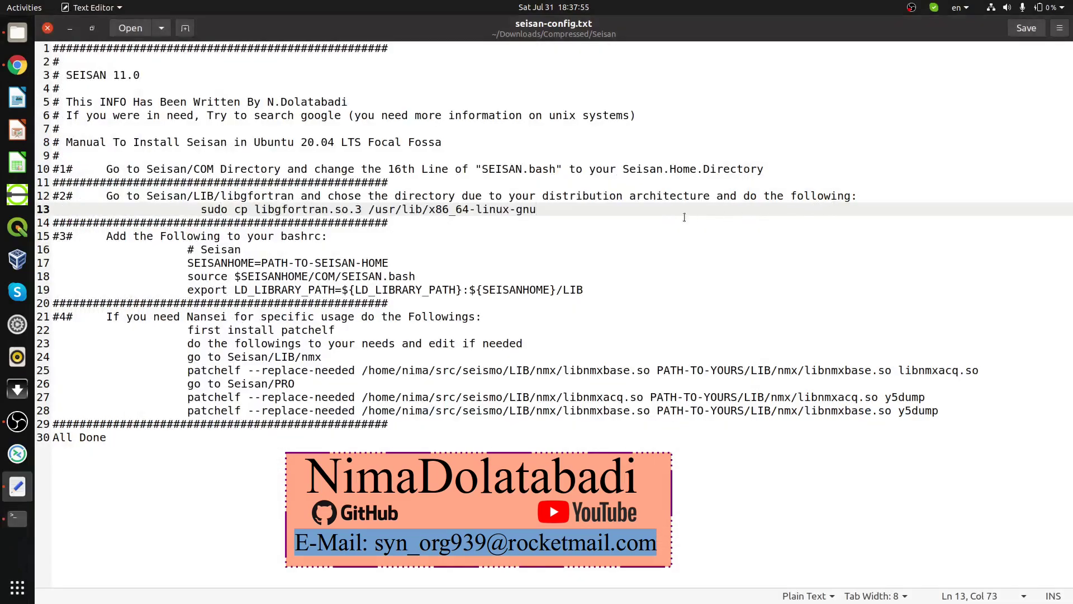
pyautogui.moveTo(544, 213); pyautogui.dragTo(203, 206)
pyautogui.hotkey('ctrl', 'c')
pyautogui.click(17, 33)
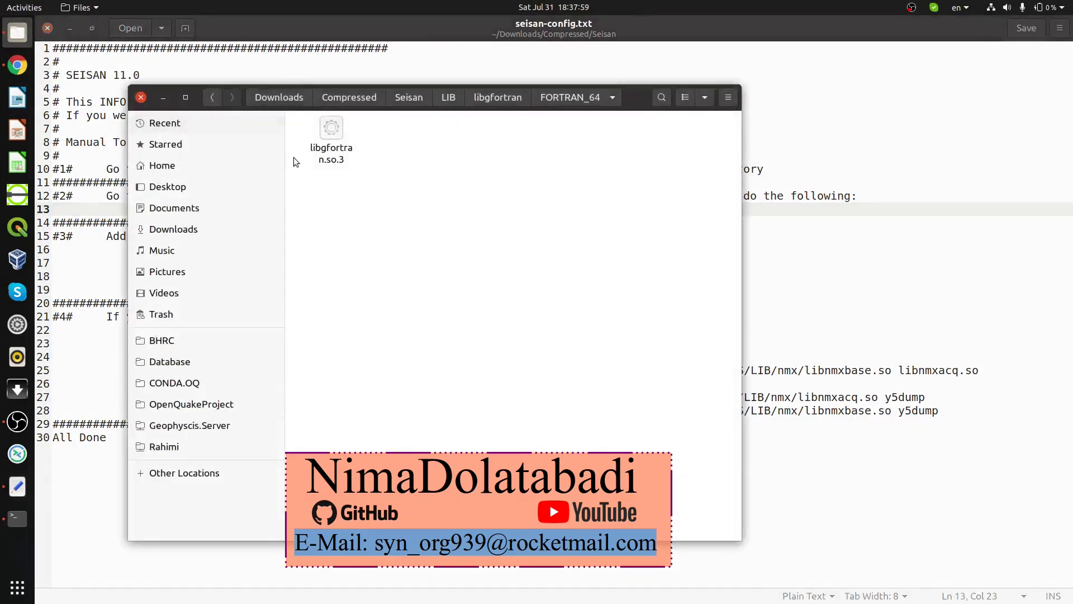
# Step: Paste 'sudo cp libgfortran.so.3 /usr/lib/x86_64-linux-gnu' at the terminal prompt without running it
pyautogui.click(20, 524)
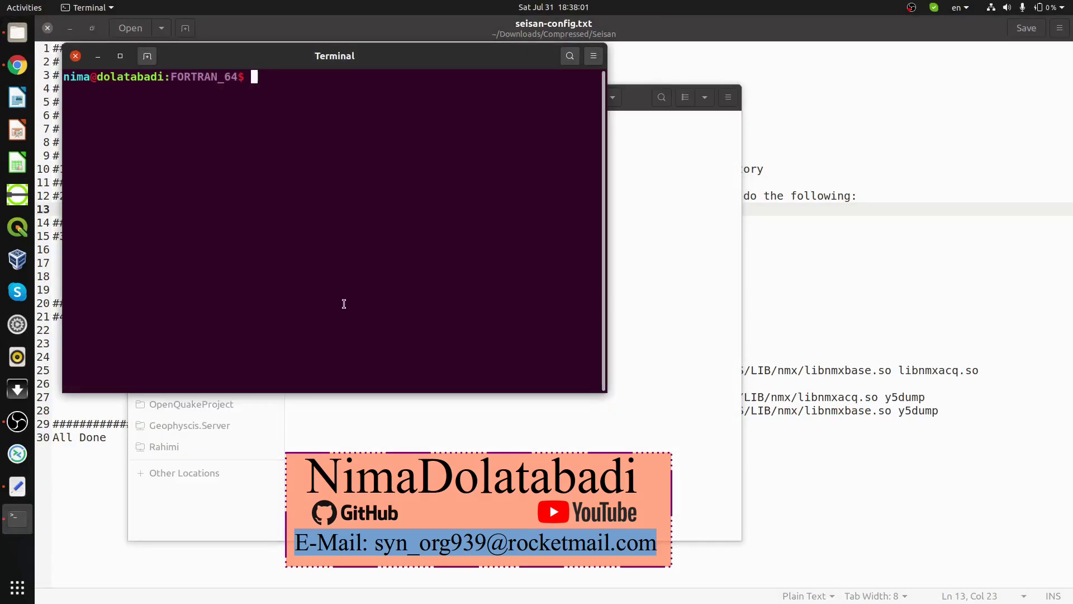
pyautogui.middleClick(342, 295)
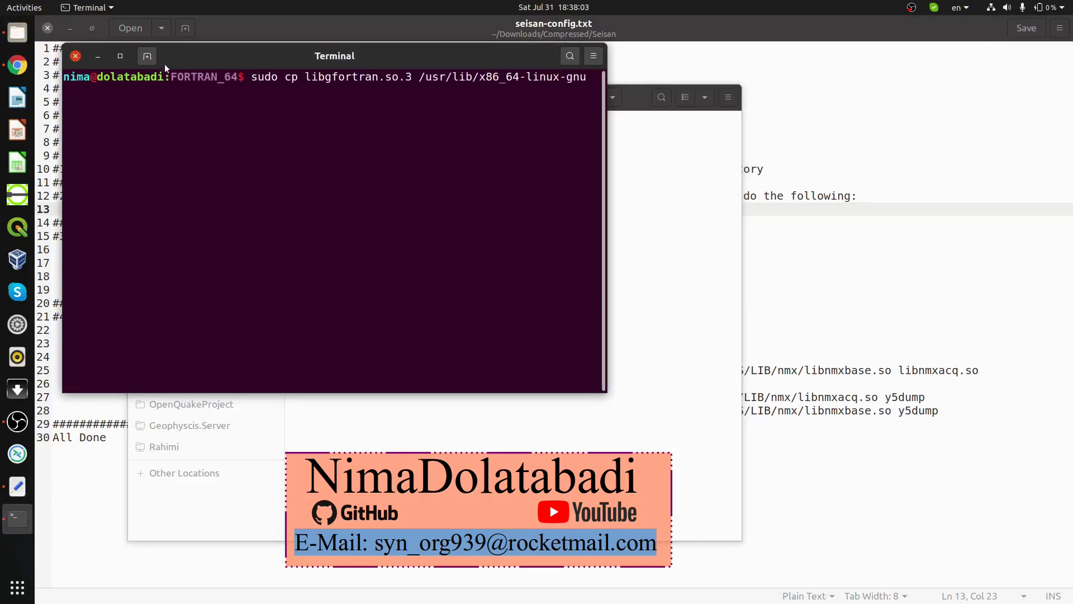
pyautogui.moveTo(419, 77); pyautogui.dragTo(472, 77)
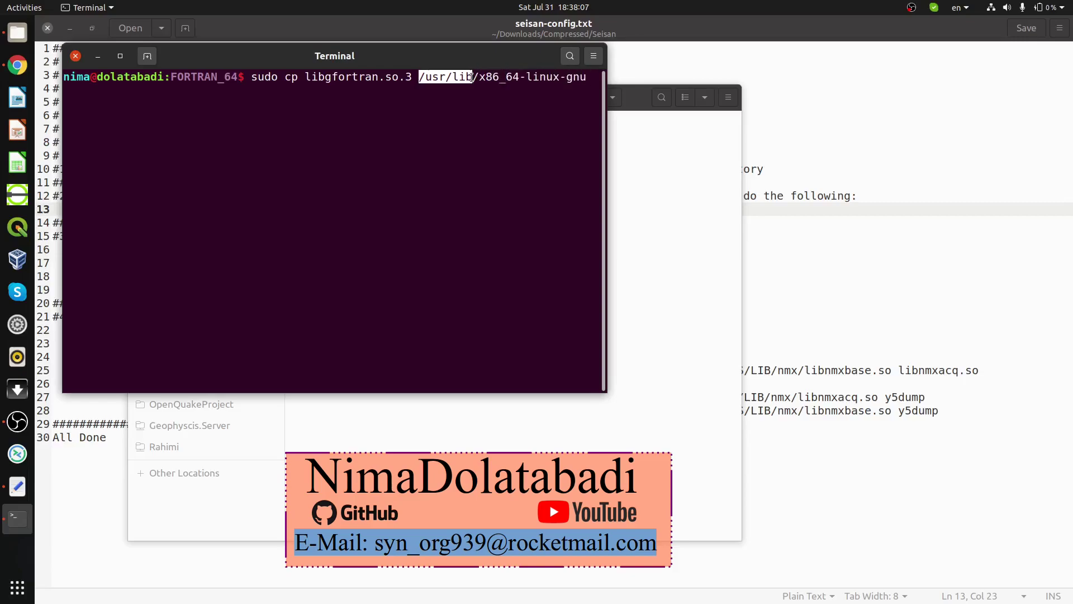
pyautogui.doubleClick(260, 78)
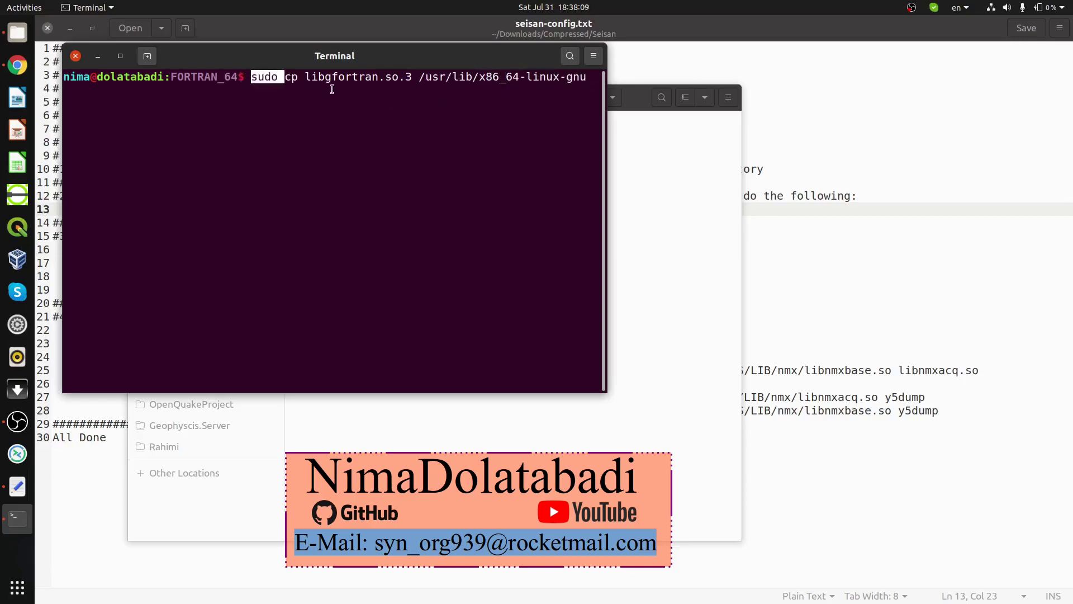
pyautogui.click(285, 77)
pyautogui.moveTo(285, 77); pyautogui.dragTo(439, 77)
pyautogui.click(443, 77)
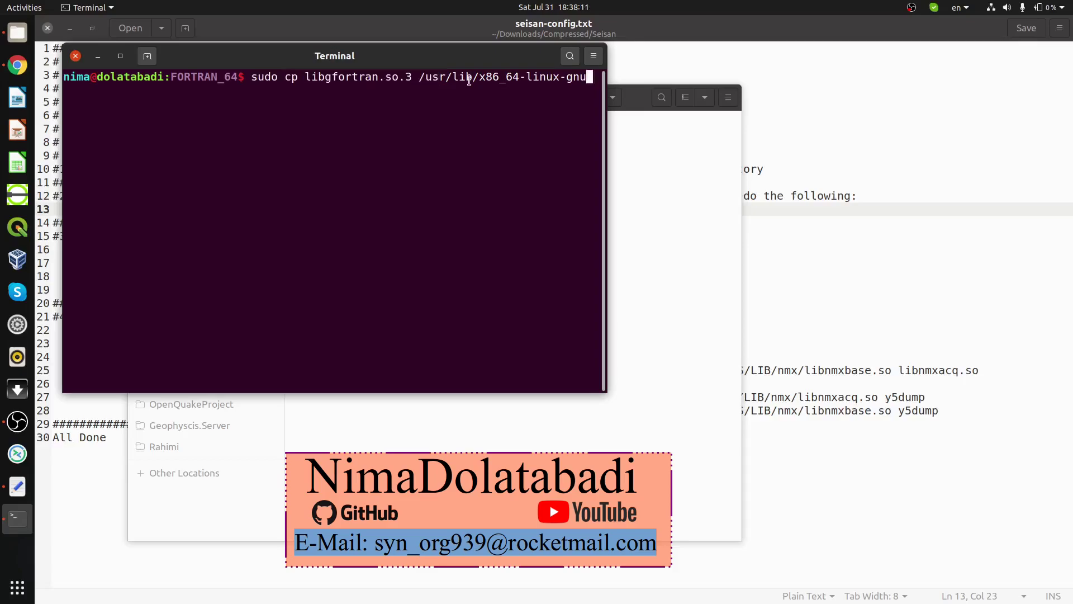
# Step: Close the terminal and select the four Seisan environment lines 16–19 in the notes
pyautogui.click(76, 56)
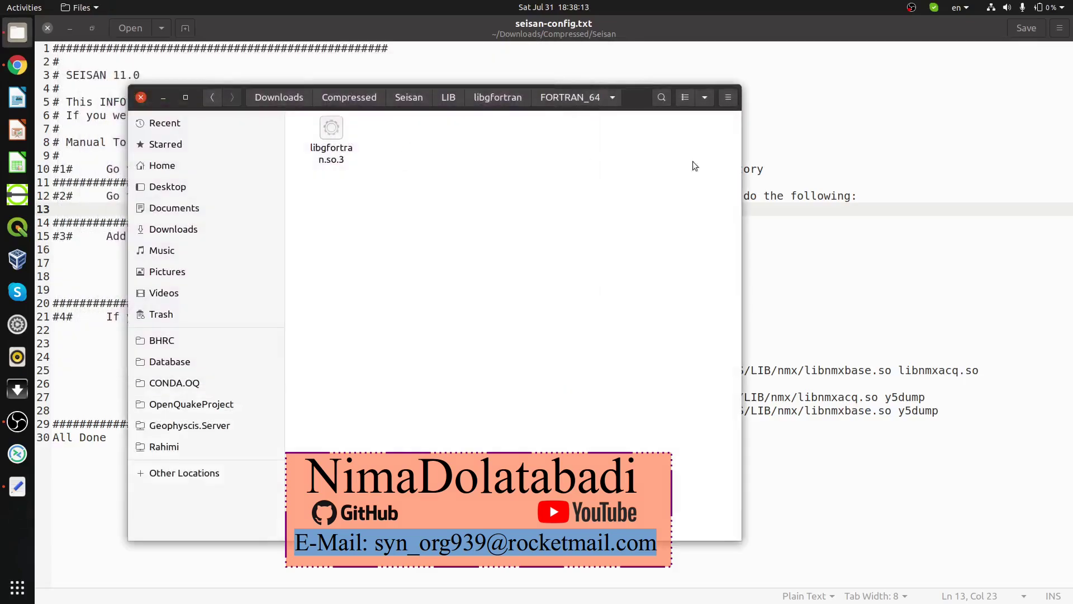
pyautogui.click(569, 214)
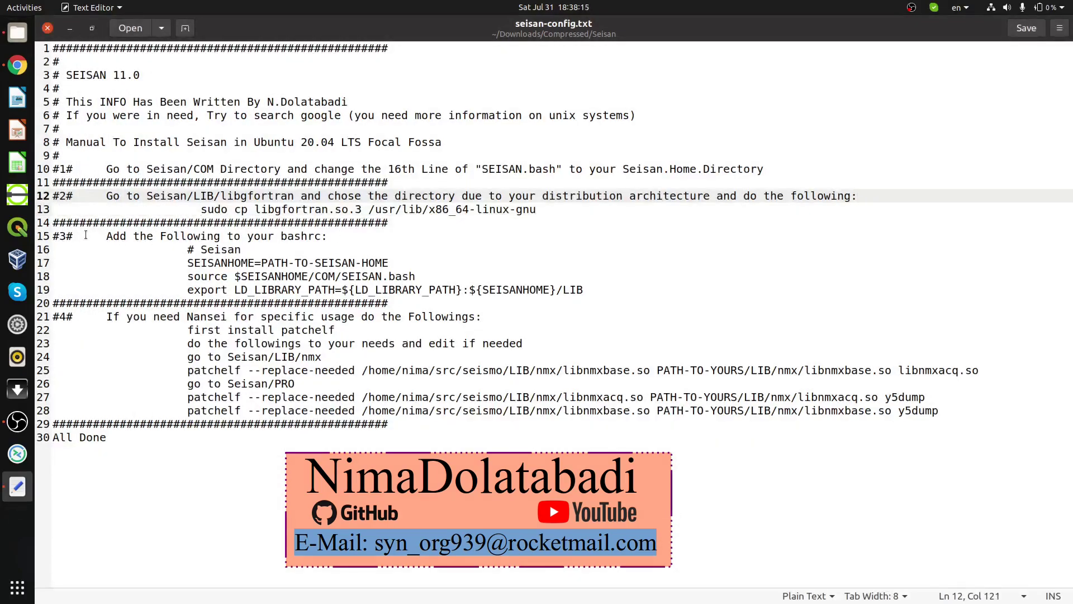
pyautogui.moveTo(86, 235); pyautogui.dragTo(328, 232)
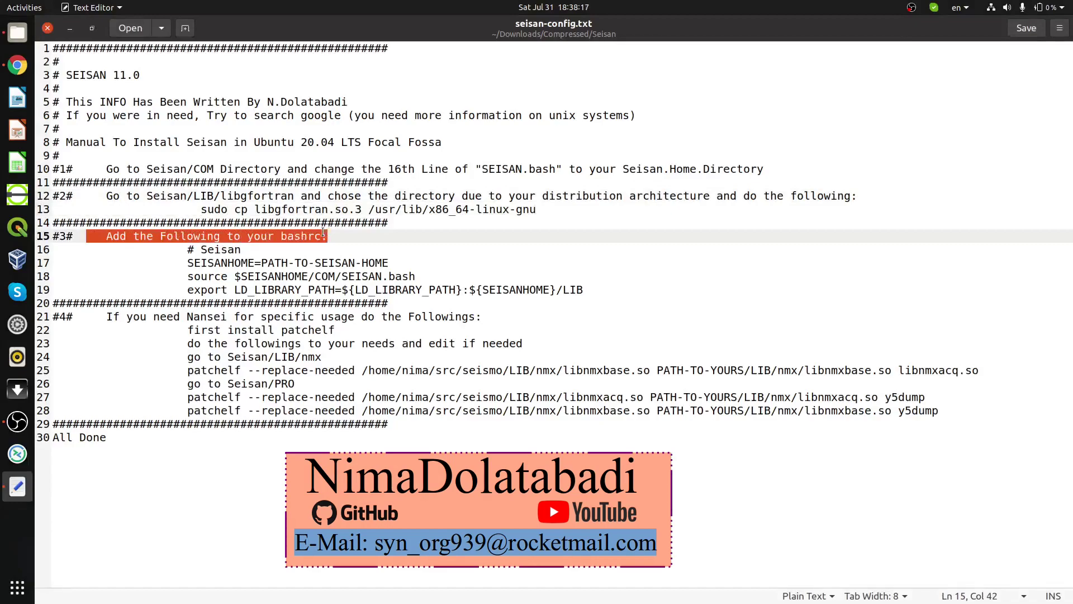
pyautogui.click(301, 238)
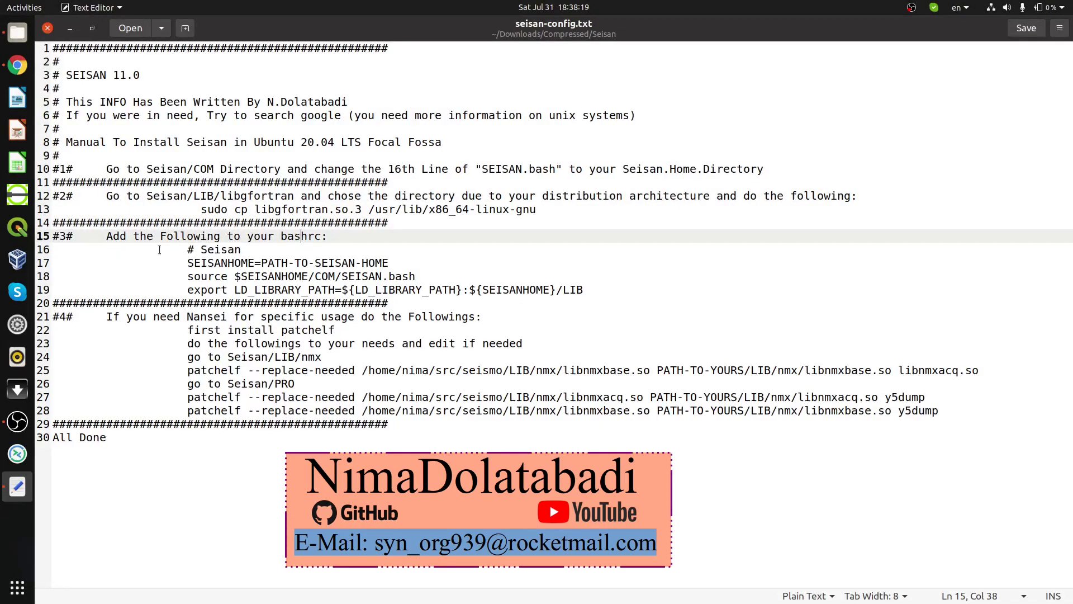
pyautogui.moveTo(190, 250); pyautogui.dragTo(281, 278)
pyautogui.click(186, 264)
pyautogui.moveTo(53, 250); pyautogui.dragTo(600, 294)
pyautogui.hotkey('ctrl', 'c')
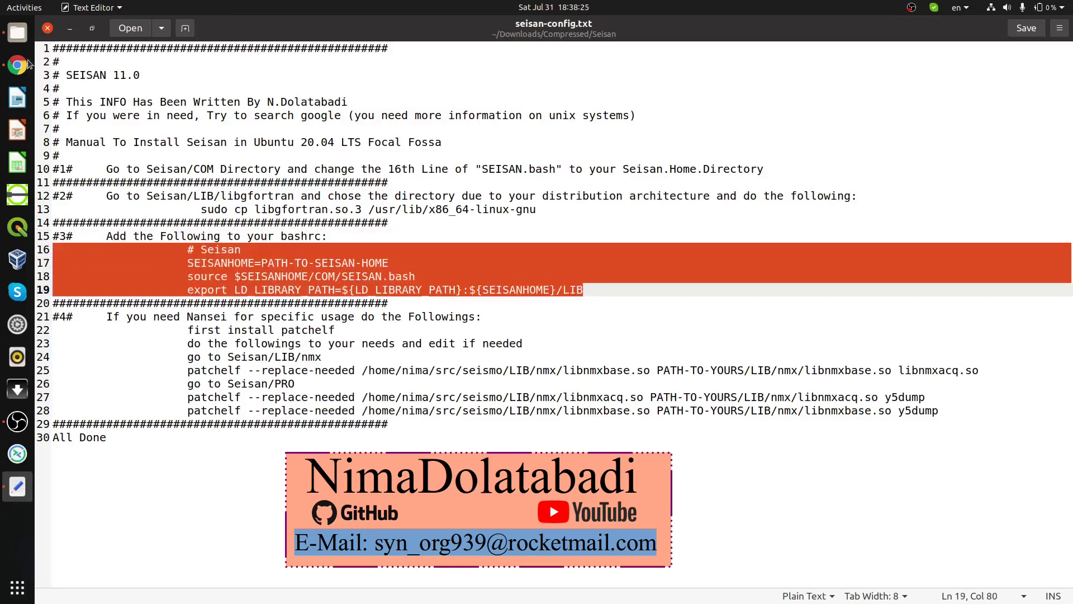
pyautogui.click(26, 35)
# Step: Show hidden files in the Home folder with Ctrl+H and open .bashrc in Text Editor
pyautogui.click(186, 168)
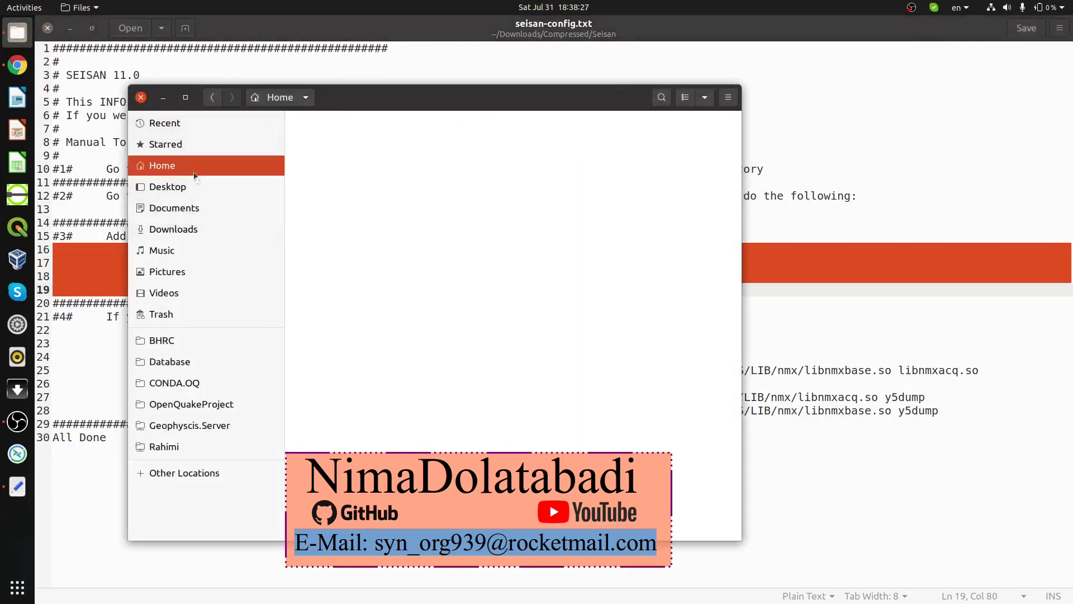
pyautogui.hotkey('ctrl', 'l')
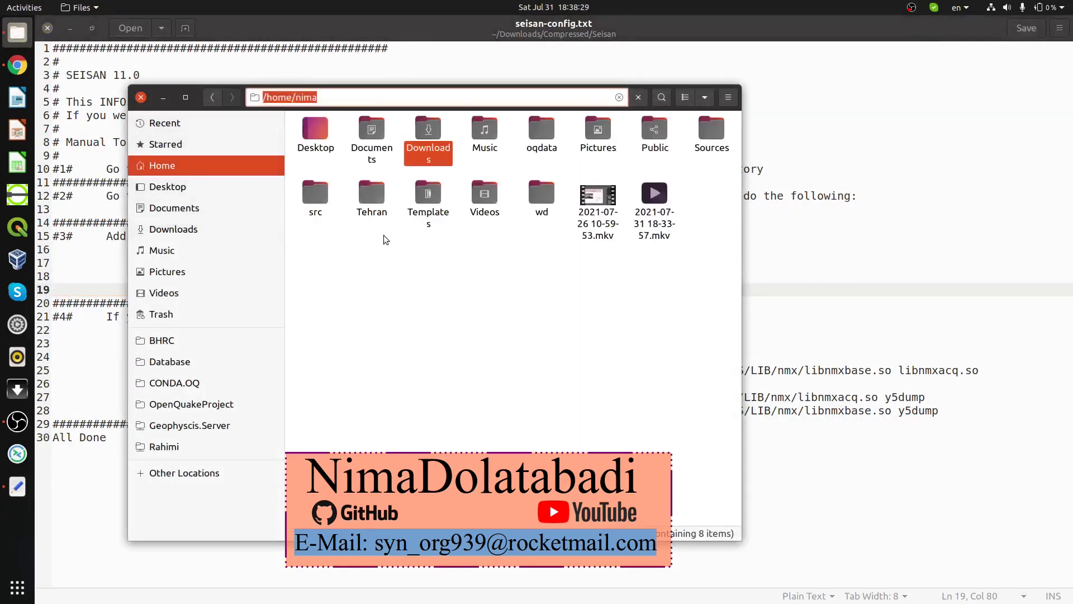
pyautogui.press('Escape')
pyautogui.hotkey('ctrl', 'h')
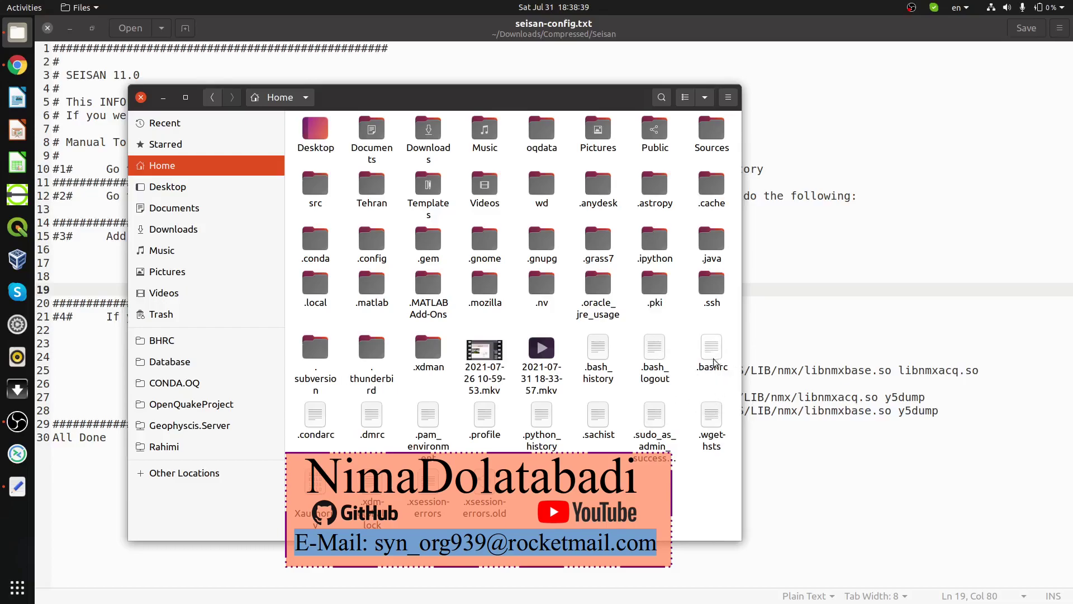
pyautogui.doubleClick(716, 359)
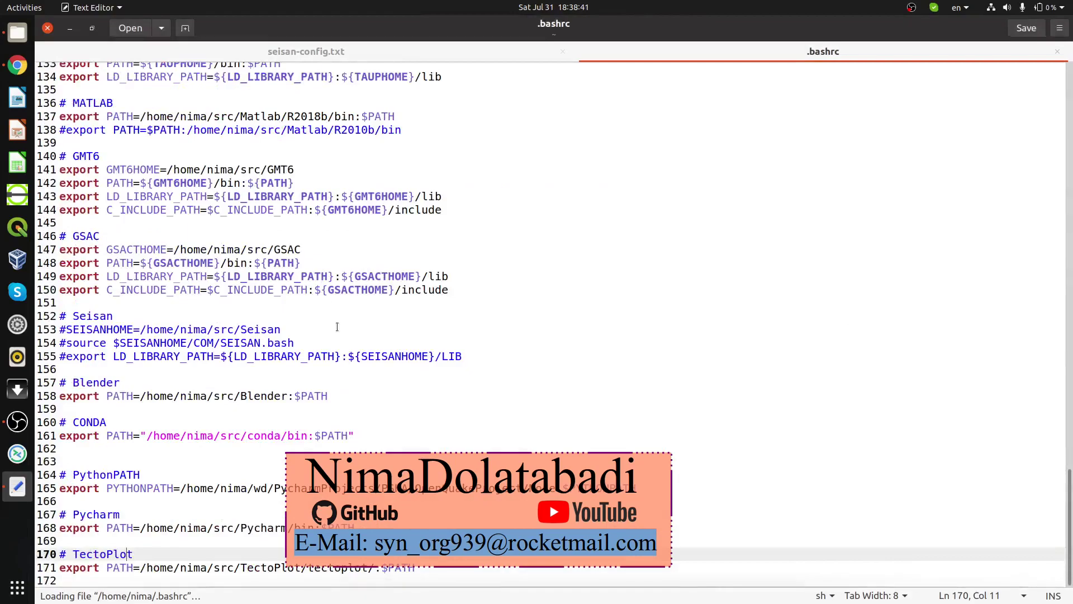
# Step: Paste the four Seisan lines onto new blank lines at the end of .bashrc
pyautogui.click(419, 580)
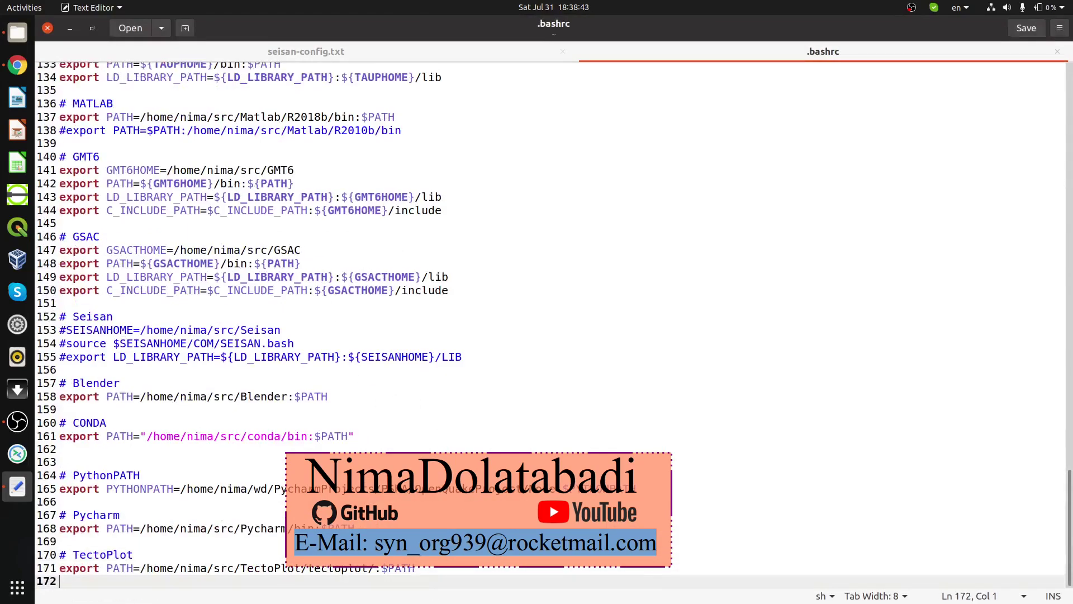
pyautogui.click(107, 343)
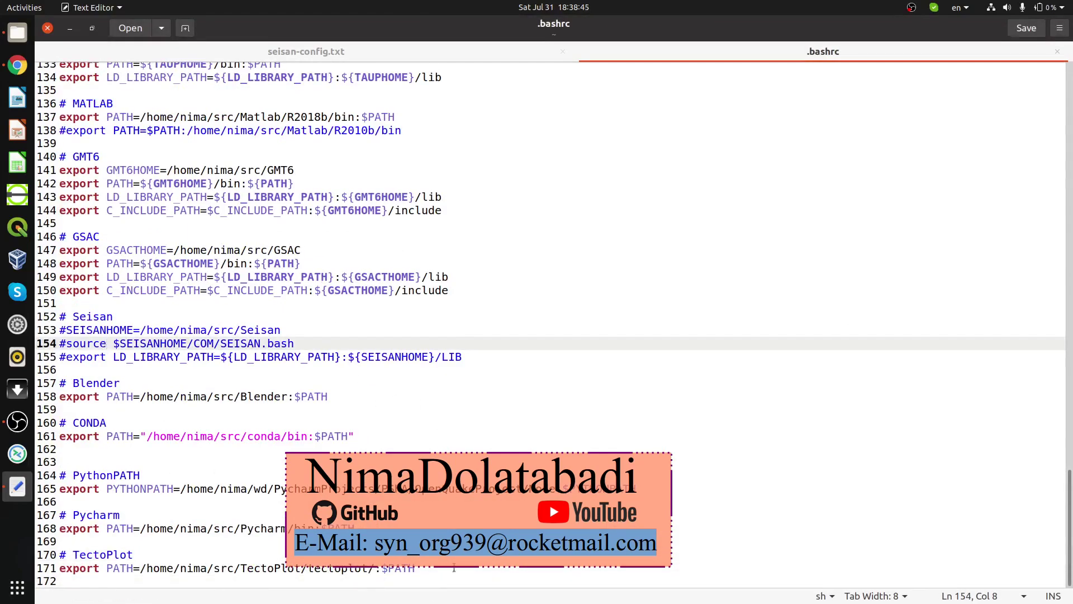
pyautogui.click(425, 579)
pyautogui.press('Return')
pyautogui.press('Return')
pyautogui.press('Return')
pyautogui.press('Return')
pyautogui.press('Return')
pyautogui.press('Return')
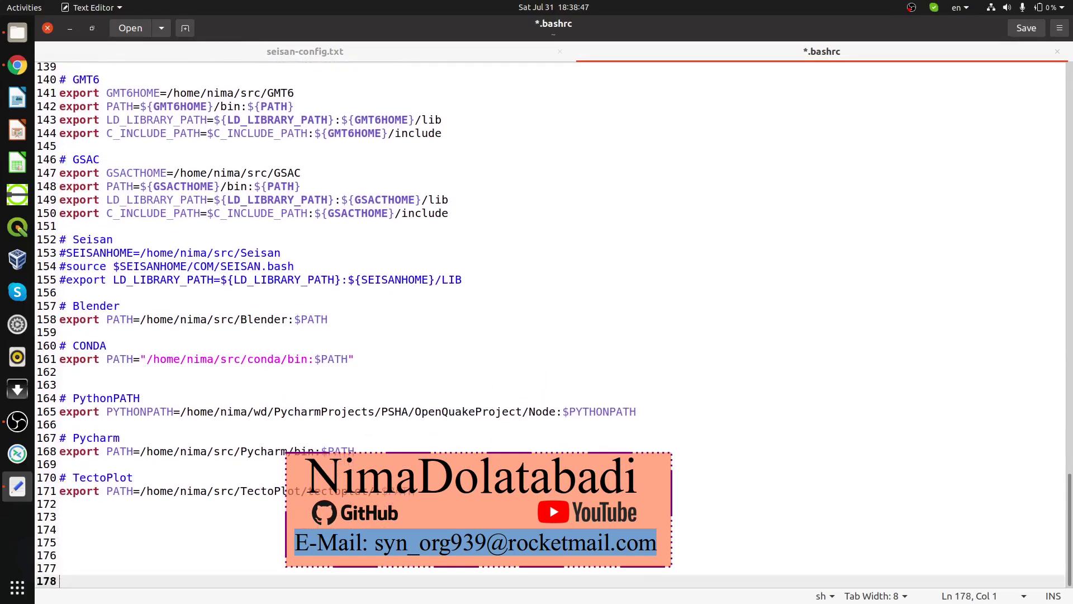
pyautogui.press('Return')
pyautogui.press('Return')
pyautogui.press('Return')
pyautogui.press('Return')
pyautogui.press('Return')
pyautogui.press('Return')
pyautogui.press('Return')
pyautogui.press('Return')
pyautogui.press('Return')
pyautogui.press('Return')
pyautogui.press('Return')
pyautogui.press('Return')
pyautogui.press('Return')
pyautogui.press('Return')
pyautogui.press('Return')
pyautogui.press('Return')
pyautogui.press('Return')
pyautogui.press('Return')
pyautogui.press('Return')
pyautogui.press('Up')
pyautogui.press('Up')
pyautogui.press('Up')
pyautogui.press('Up')
pyautogui.press('Up')
pyautogui.press('Up')
pyautogui.press('Up')
pyautogui.press('Up')
pyautogui.press('Up')
pyautogui.press('Up')
pyautogui.press('Up')
pyautogui.press('Up')
pyautogui.press('Up')
pyautogui.press('Up')
pyautogui.press('Up')
pyautogui.press('Up')
pyautogui.press('Up')
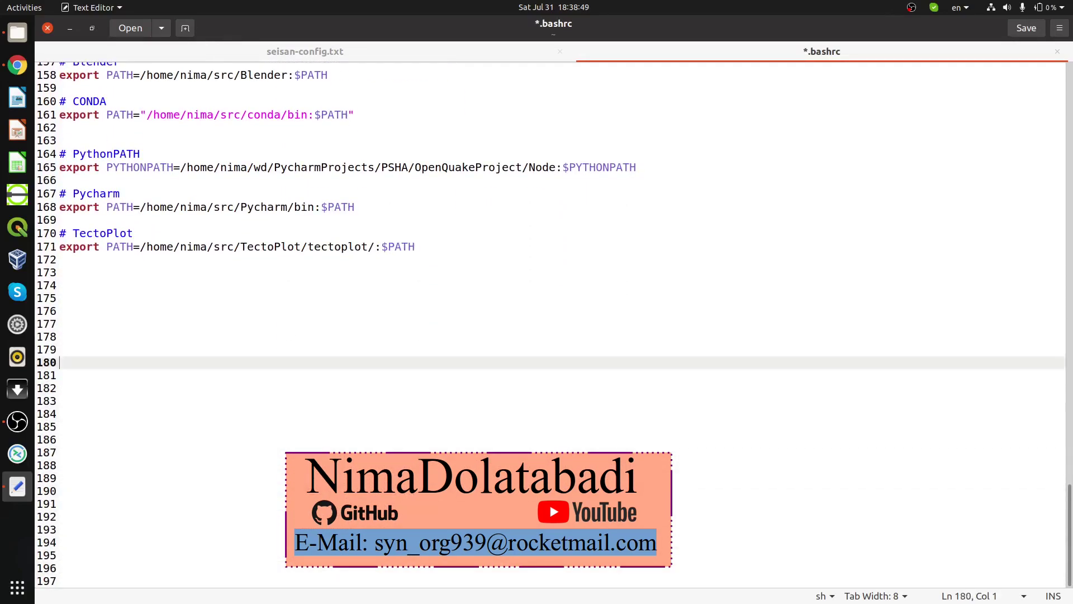
pyautogui.press('Up')
pyautogui.press('Up')
pyautogui.press('Up')
pyautogui.press('Up')
pyautogui.hotkey('ctrl', 'v')
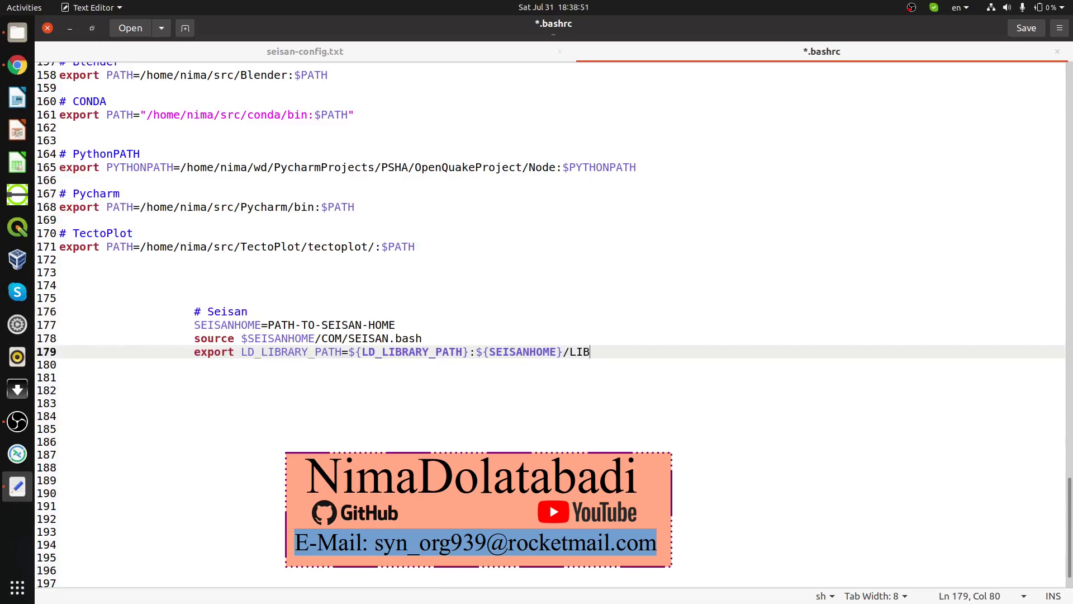
# Step: Remove the leading indentation from the pasted Seisan lines 176–179
pyautogui.moveTo(195, 308); pyautogui.dragTo(6, 310)
pyautogui.press('BackSpace')
pyautogui.moveTo(193, 325); pyautogui.dragTo(59, 325)
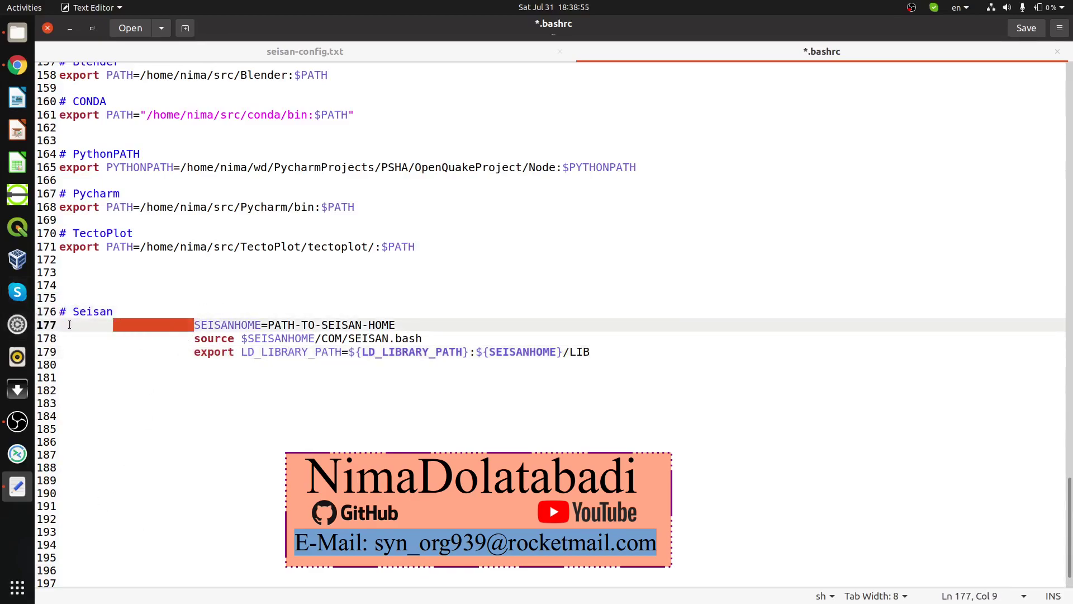
pyautogui.press('BackSpace')
pyautogui.moveTo(197, 339); pyautogui.dragTo(59, 338)
pyautogui.press('BackSpace')
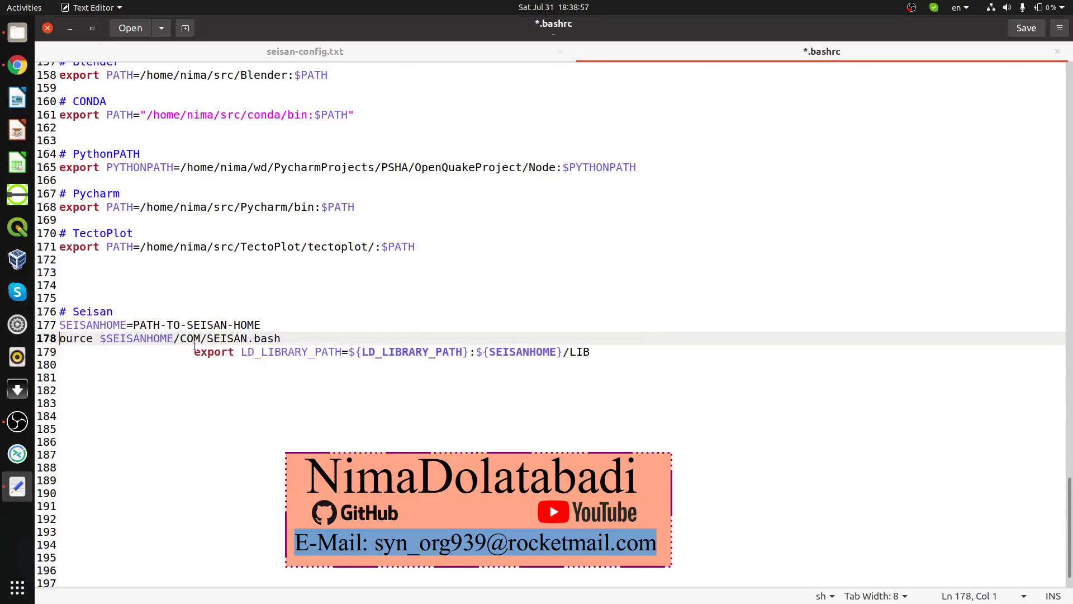
pyautogui.moveTo(193, 352); pyautogui.dragTo(40, 354)
pyautogui.press('BackSpace')
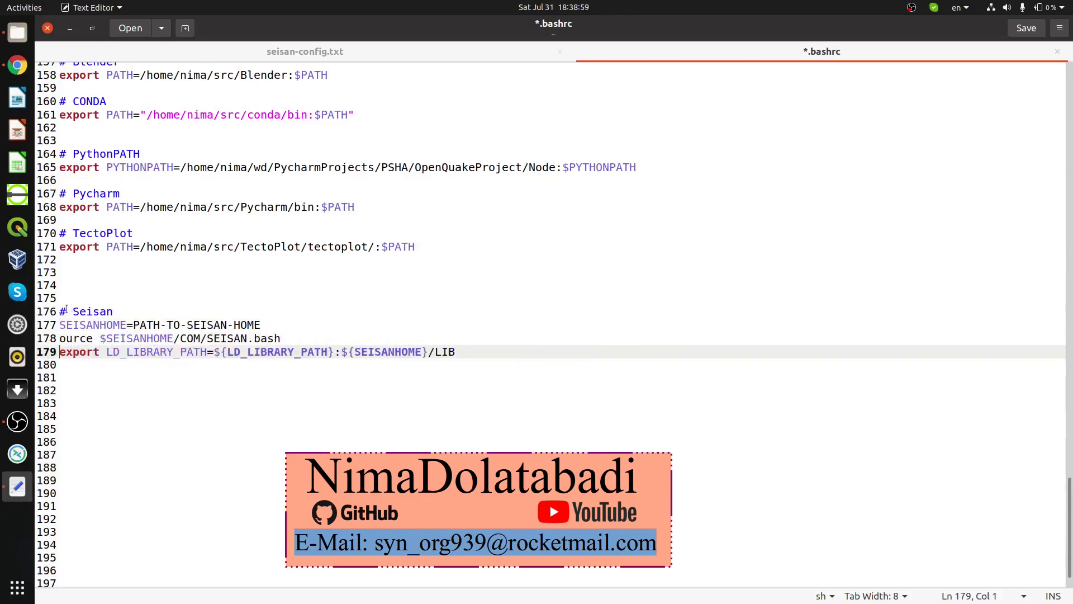
pyautogui.click(63, 311)
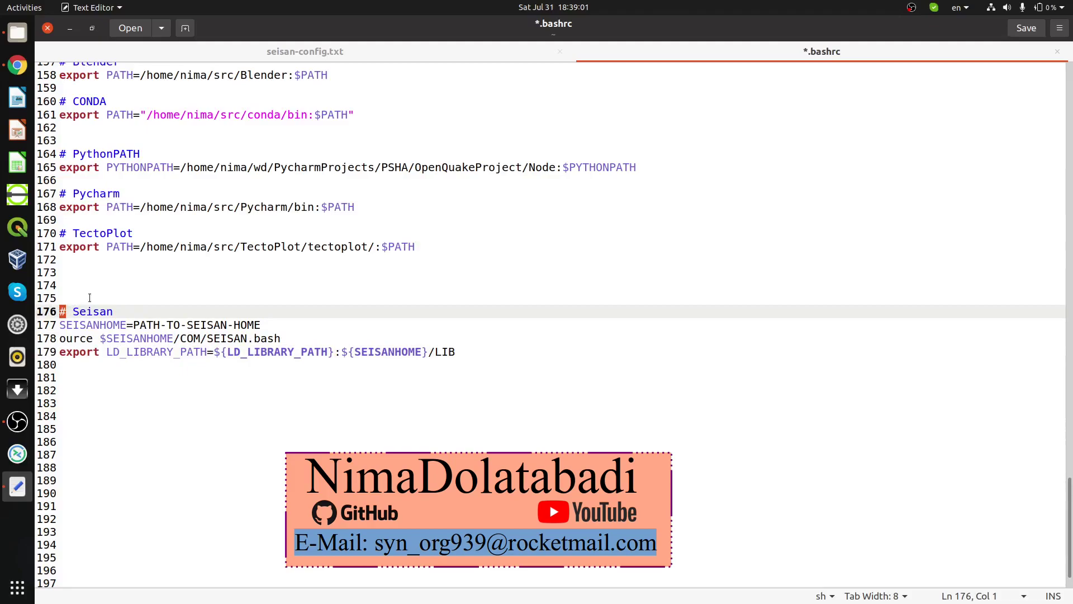
pyautogui.click(111, 312)
pyautogui.moveTo(60, 323); pyautogui.dragTo(119, 324)
pyautogui.moveTo(261, 325); pyautogui.dragTo(114, 311)
# Step: Open Downloads > Compressed > Seisan in Files and show its full path
pyautogui.click(22, 35)
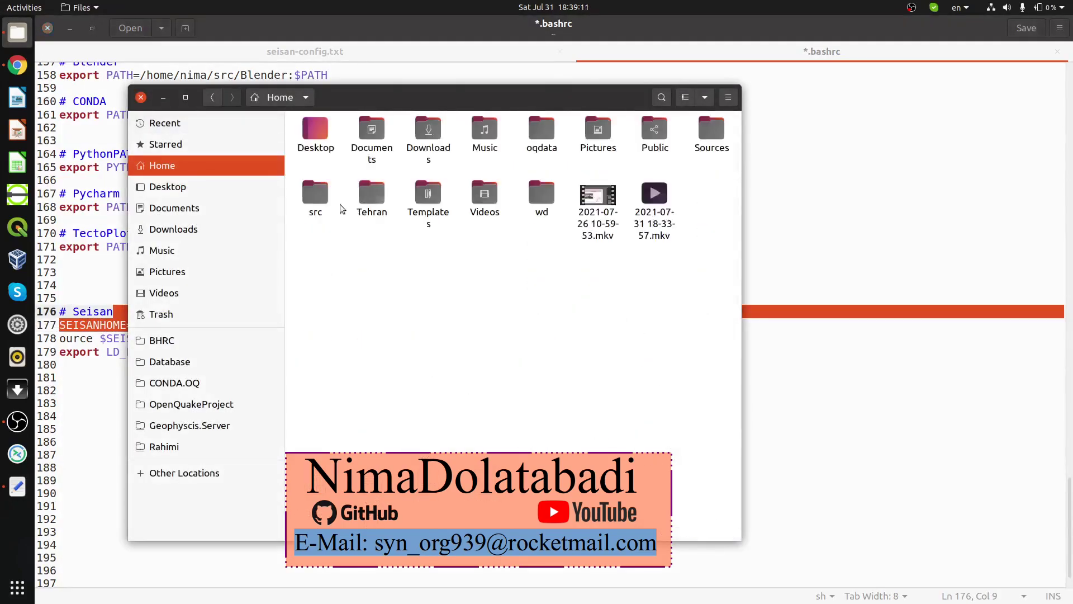
pyautogui.click(209, 229)
pyautogui.click(310, 148)
pyautogui.doubleClick(310, 146)
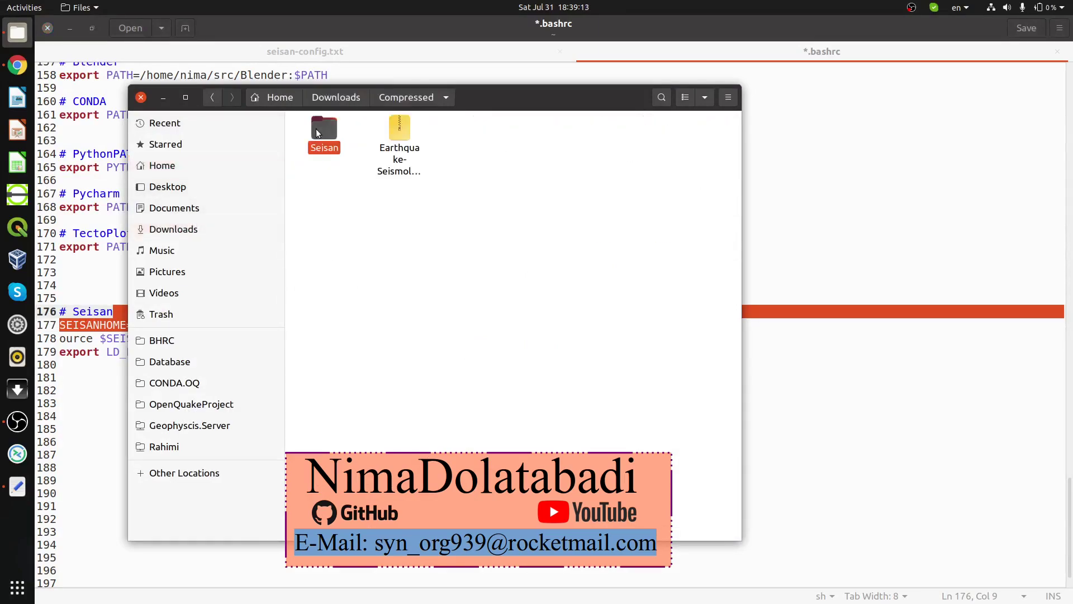
pyautogui.doubleClick(317, 130)
pyautogui.hotkey('ctrl', 'l')
pyautogui.hotkey('ctrl', 'c')
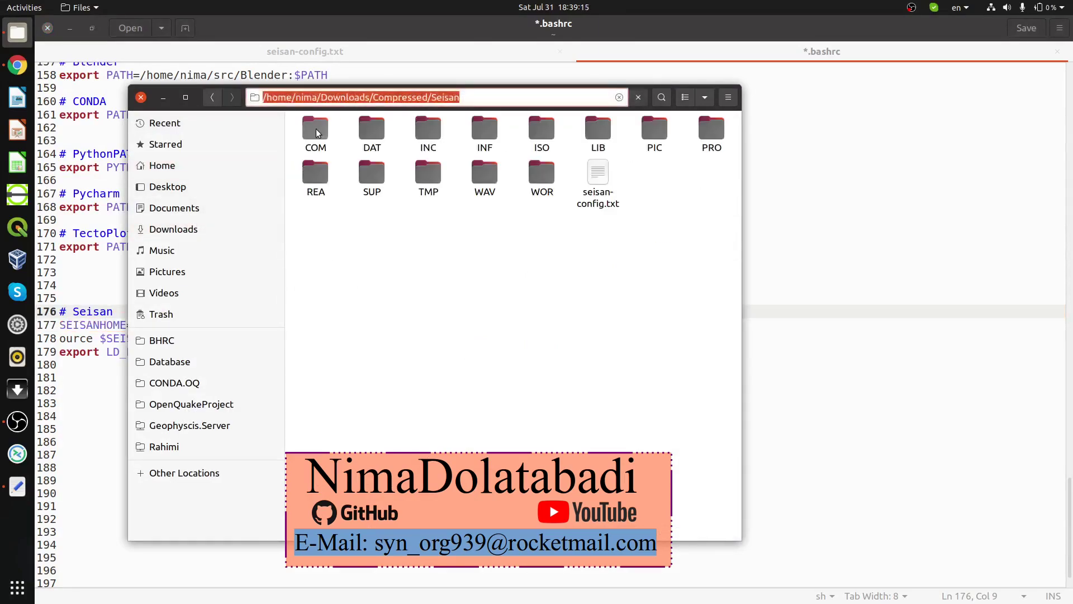
# Step: Replace the SEISANHOME placeholder on line 177 with the Seisan folder path and save .bashrc
pyautogui.press('Escape')
pyautogui.hotkey('ctrl', 'w')
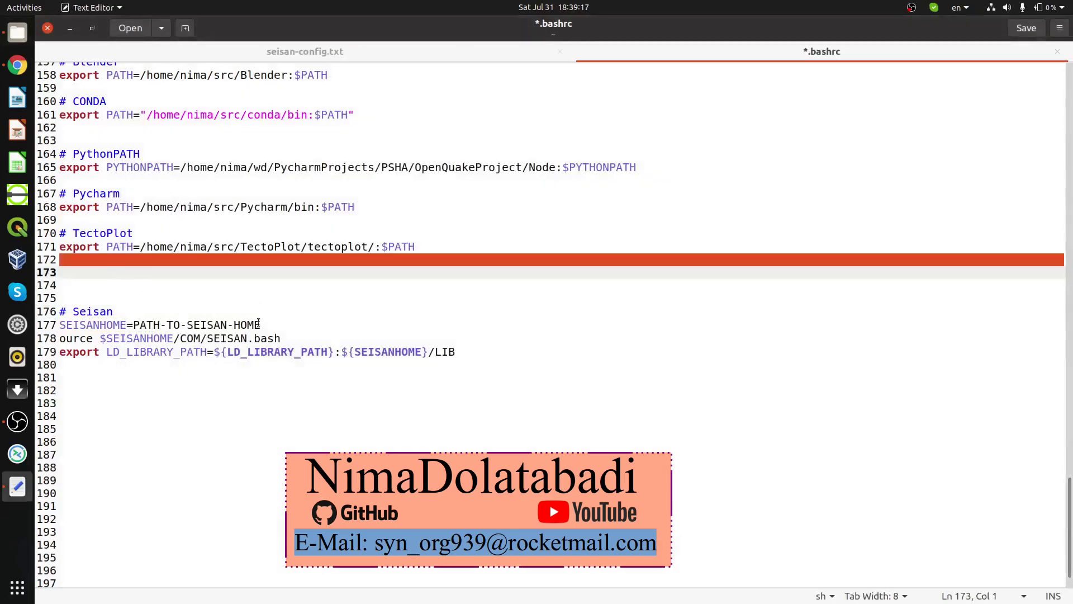
pyautogui.moveTo(261, 324); pyautogui.dragTo(135, 323)
pyautogui.hotkey('ctrl', 'v')
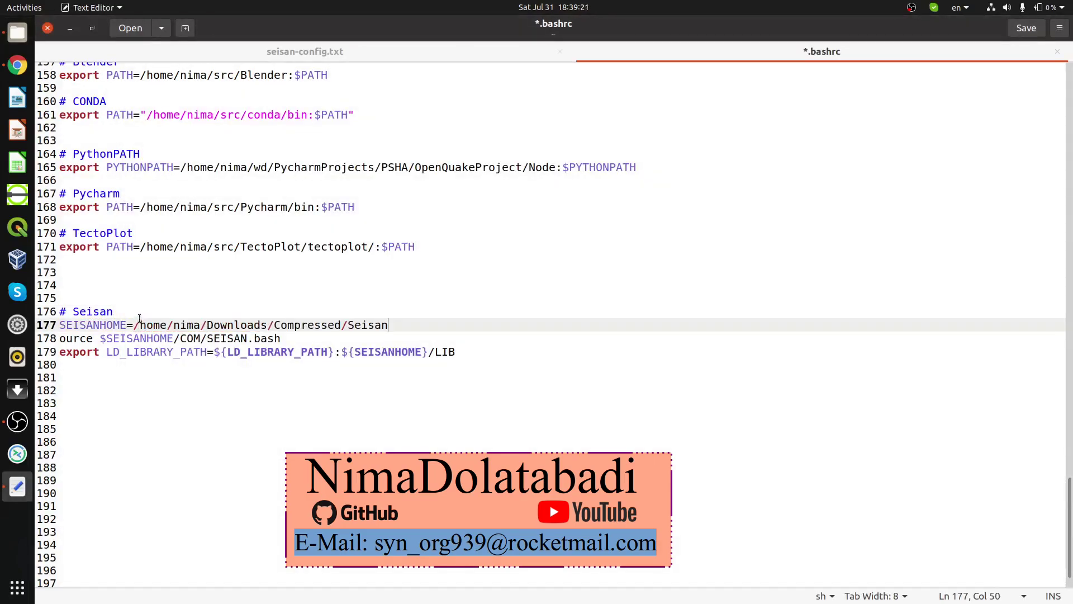
pyautogui.hotkey('ctrl', 's')
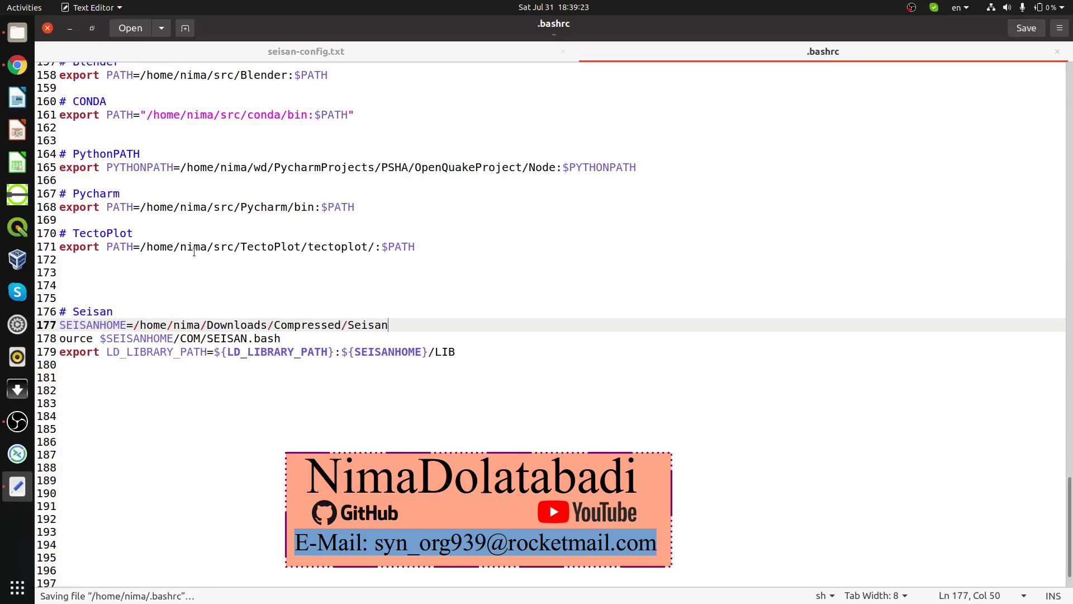
pyautogui.hotkey('ctrl', 'w')
# Step: Rearrange the Files and editor windows and open a new terminal to load the settings
pyautogui.click(18, 37)
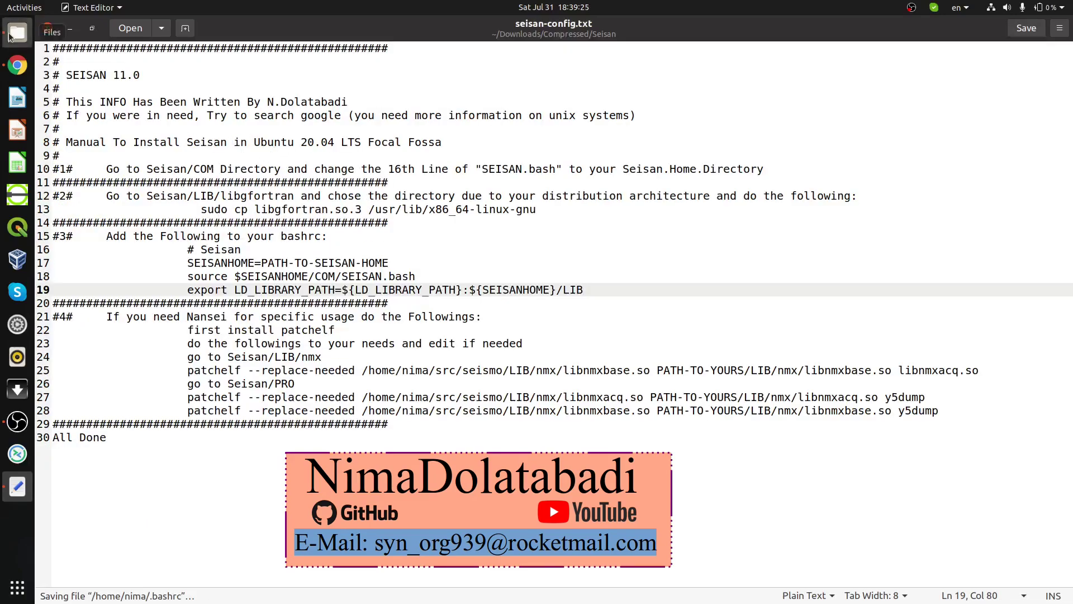
pyautogui.click(506, 49)
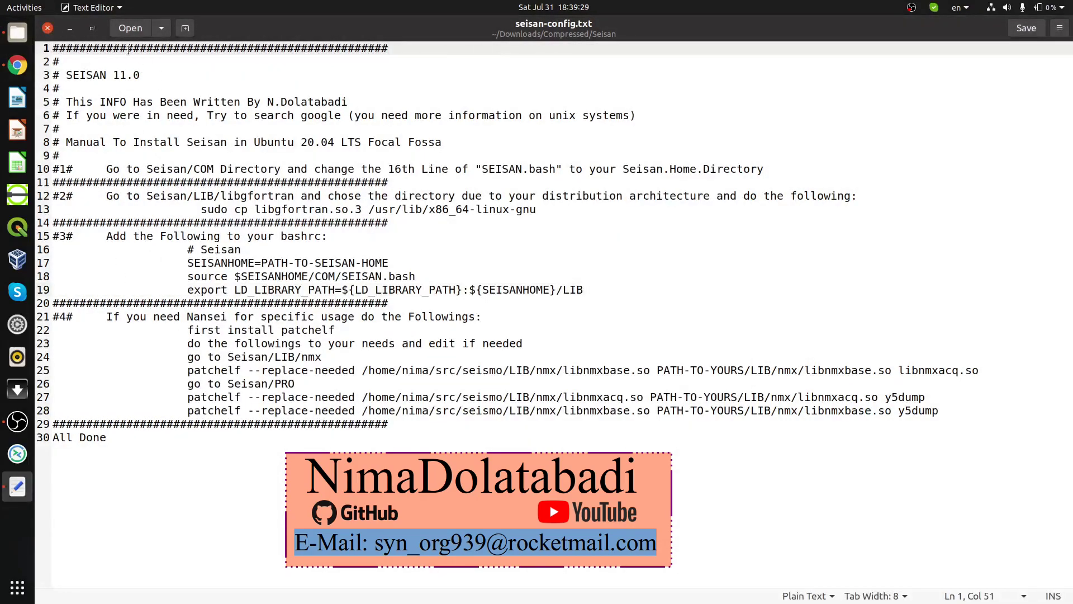
pyautogui.click(69, 28)
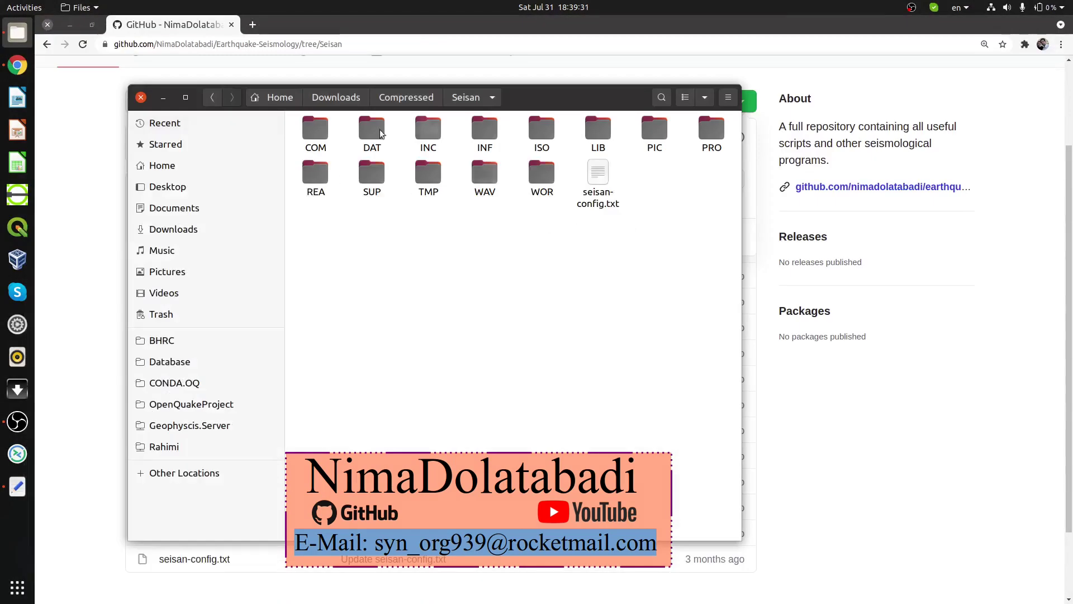
pyautogui.moveTo(613, 234); pyautogui.dragTo(646, 112)
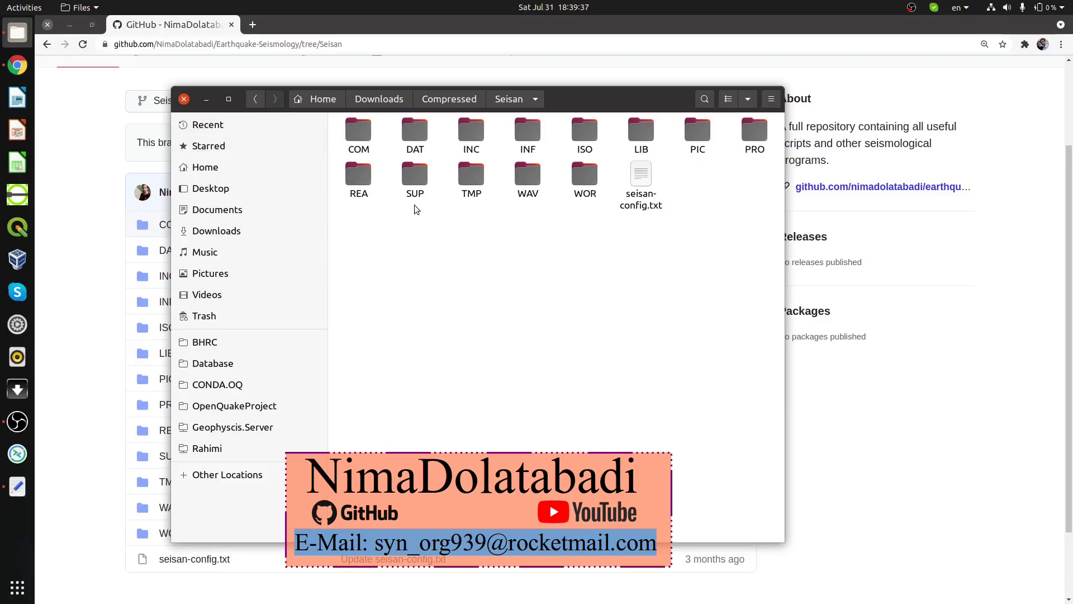
pyautogui.hotkey('ctrl', 'alt', 't')
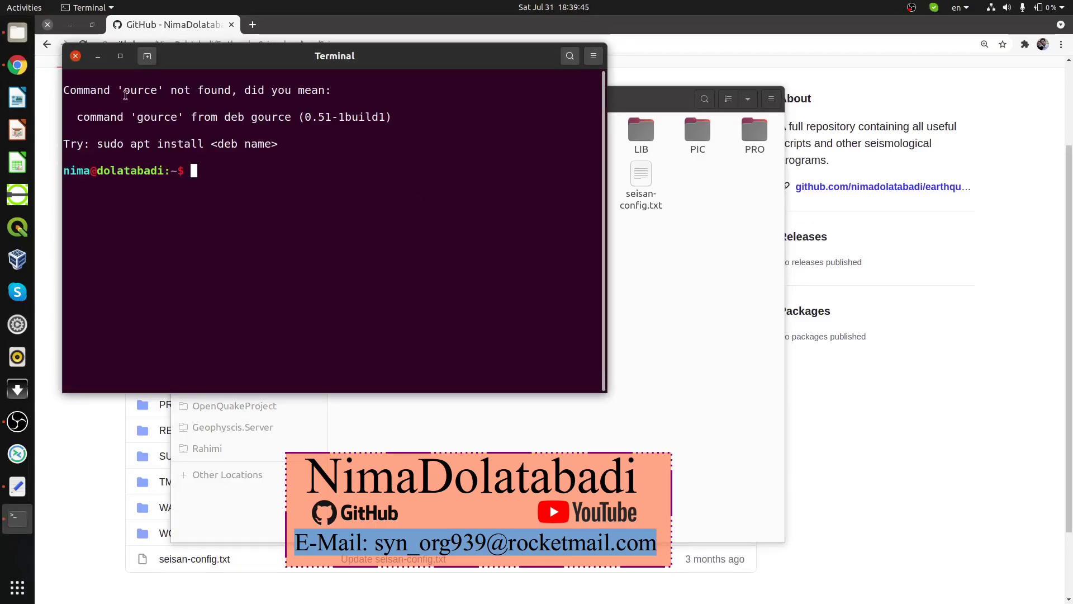
# Step: Reopen .bashrc from Home and add the missing S to the 'ource' line 178, then save
pyautogui.doubleClick(147, 90)
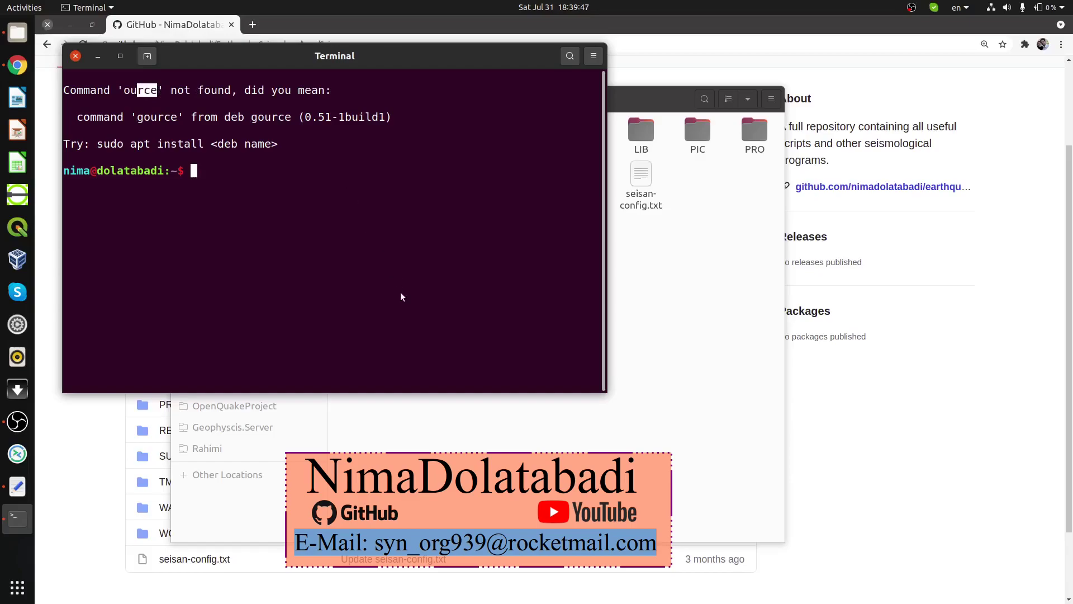
pyautogui.hotkey('ctrl', 'd')
pyautogui.click(235, 167)
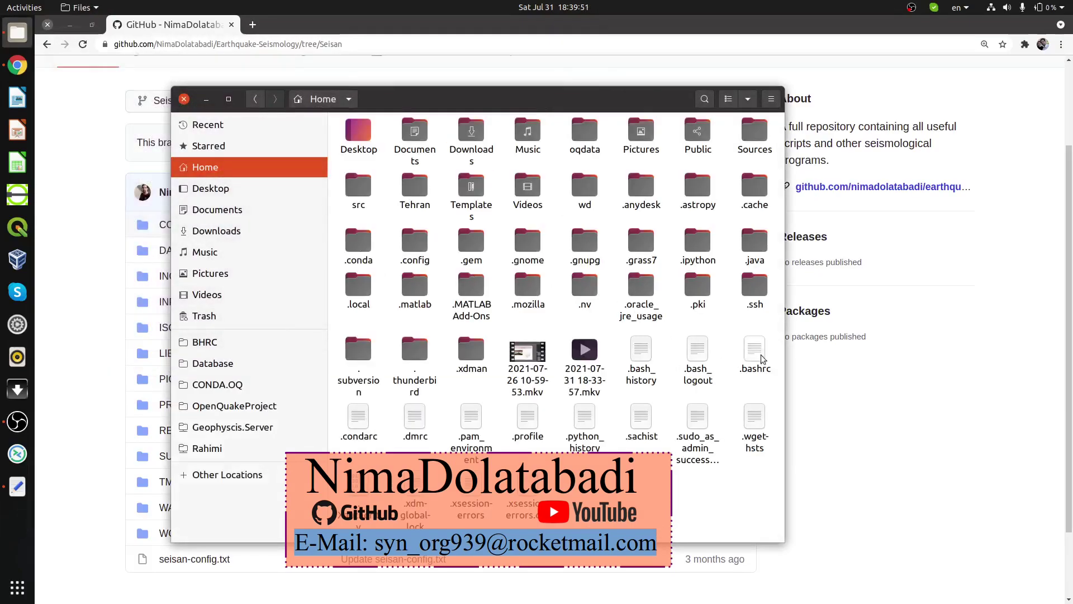
pyautogui.click(747, 354)
pyautogui.doubleClick(746, 354)
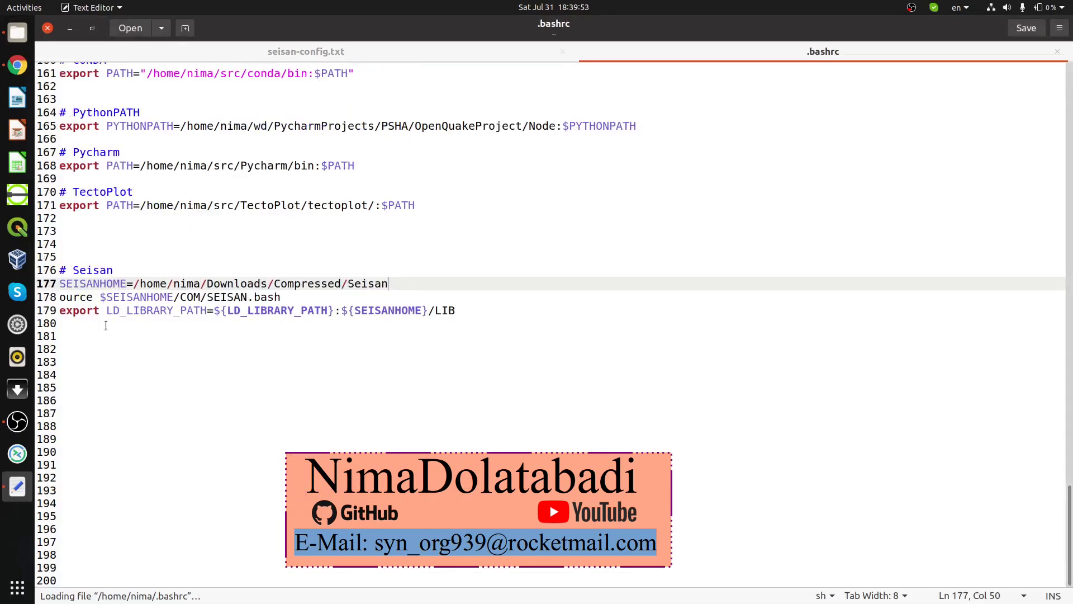
pyautogui.click(59, 298)
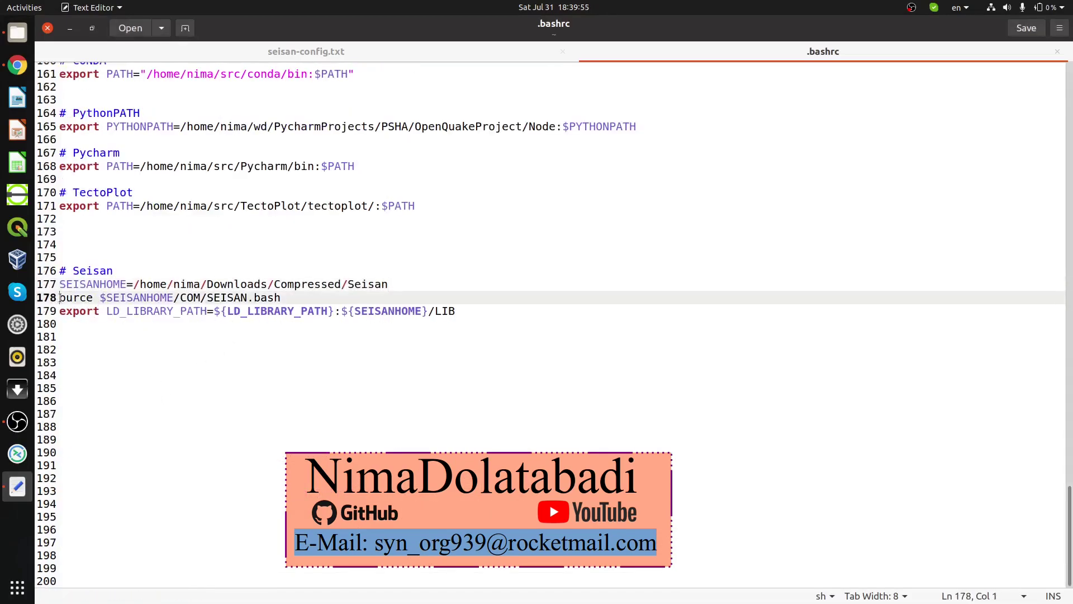
pyautogui.write('S')
pyautogui.hotkey('ctrl', 's')
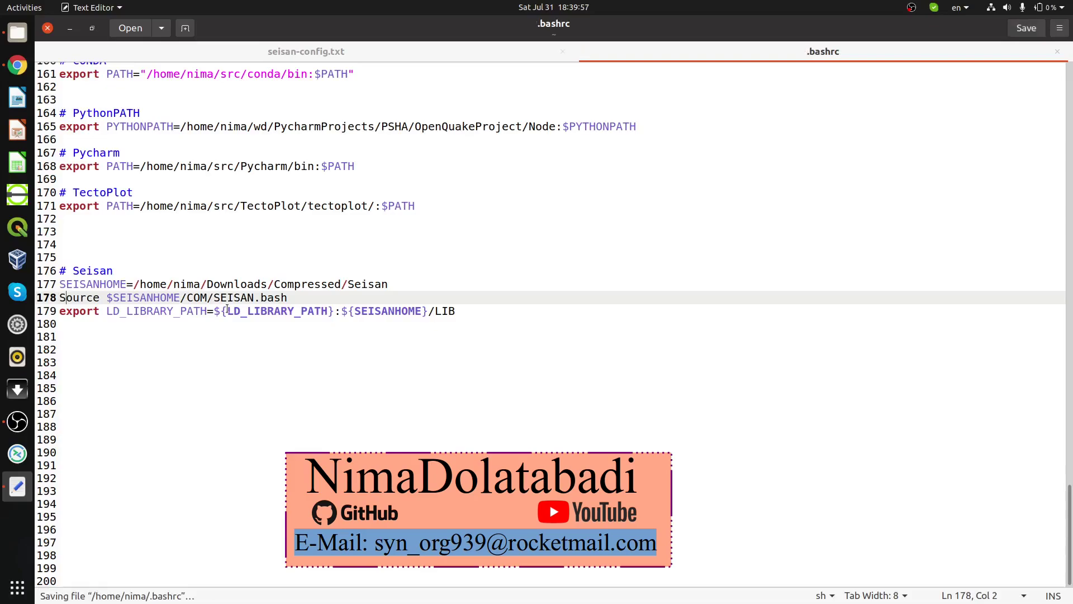
# Step: Check the notes' spelling and change 'Source' to lowercase 'source' on line 178 before closing
pyautogui.click(169, 56)
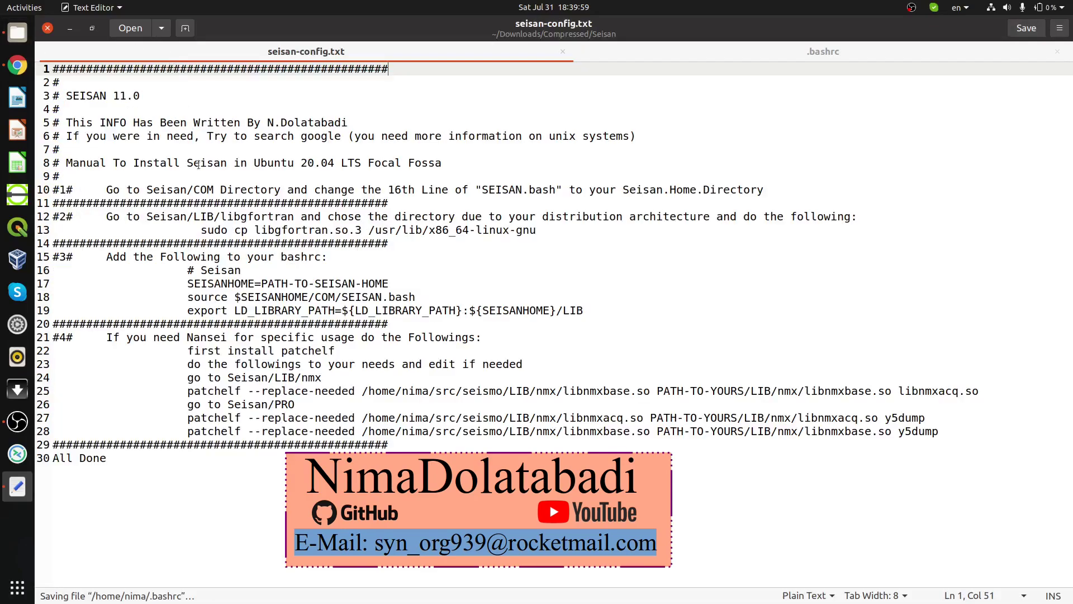
pyautogui.moveTo(192, 297); pyautogui.dragTo(189, 297)
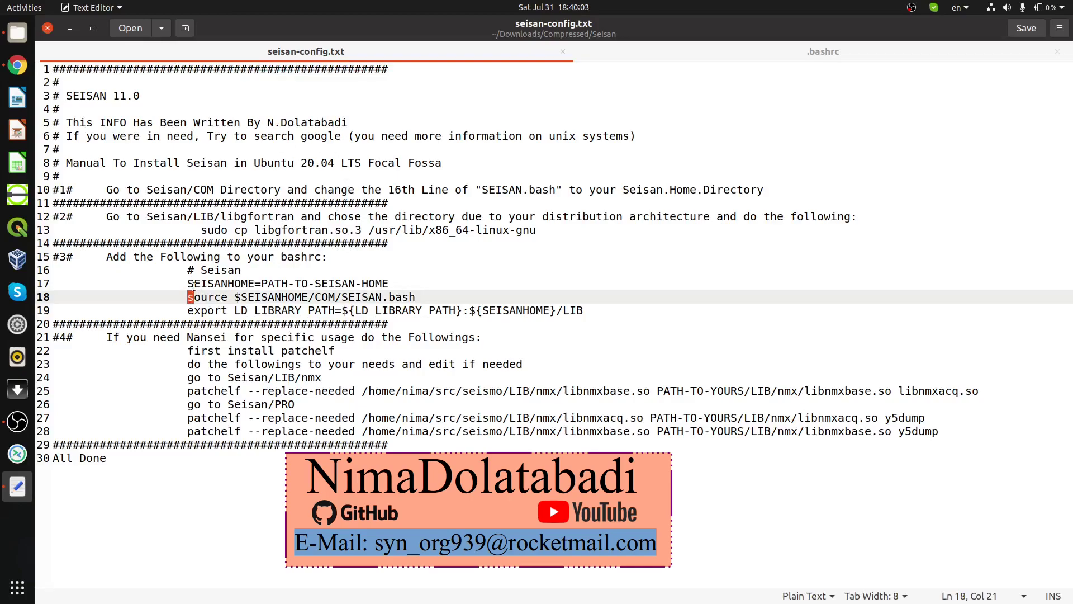
pyautogui.moveTo(193, 298); pyautogui.dragTo(227, 300)
pyautogui.click(613, 49)
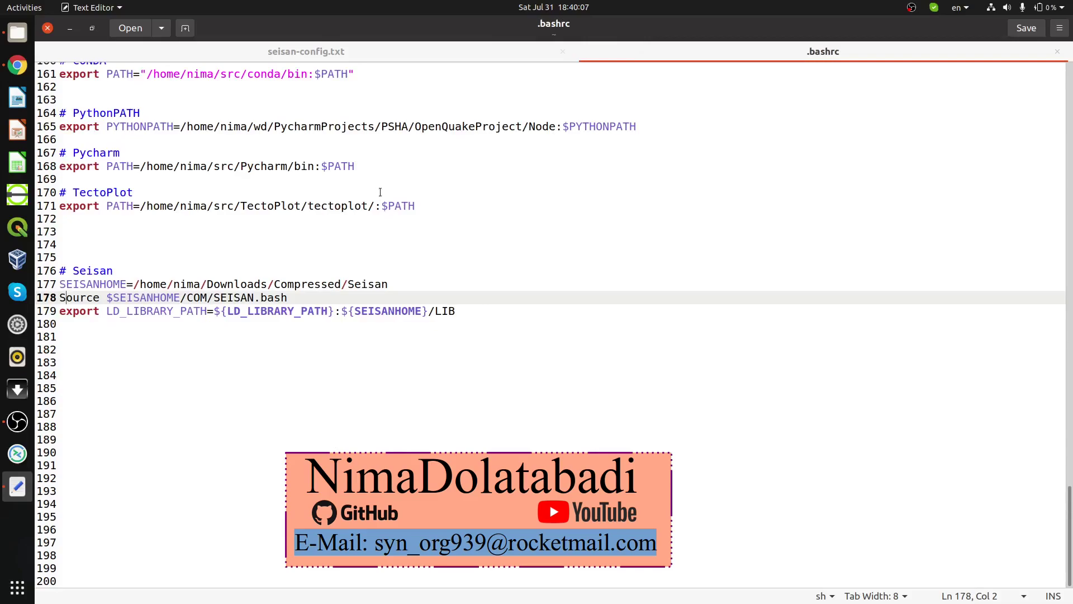
pyautogui.hotkey('ctrl', 's')
pyautogui.press('BackSpace')
pyautogui.write('s')
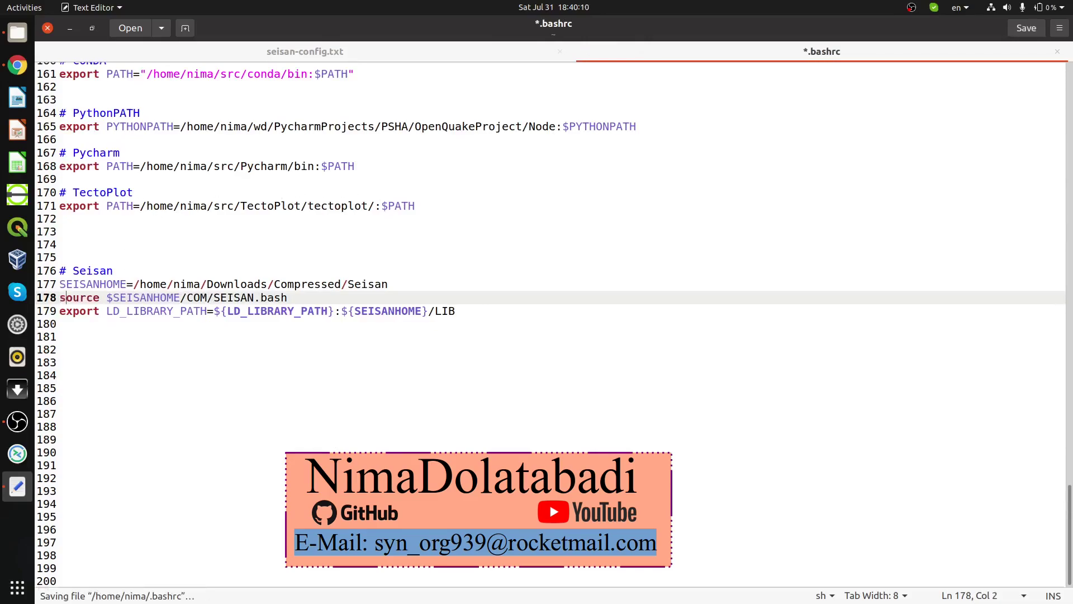
pyautogui.hotkey('ctrl', 'w')
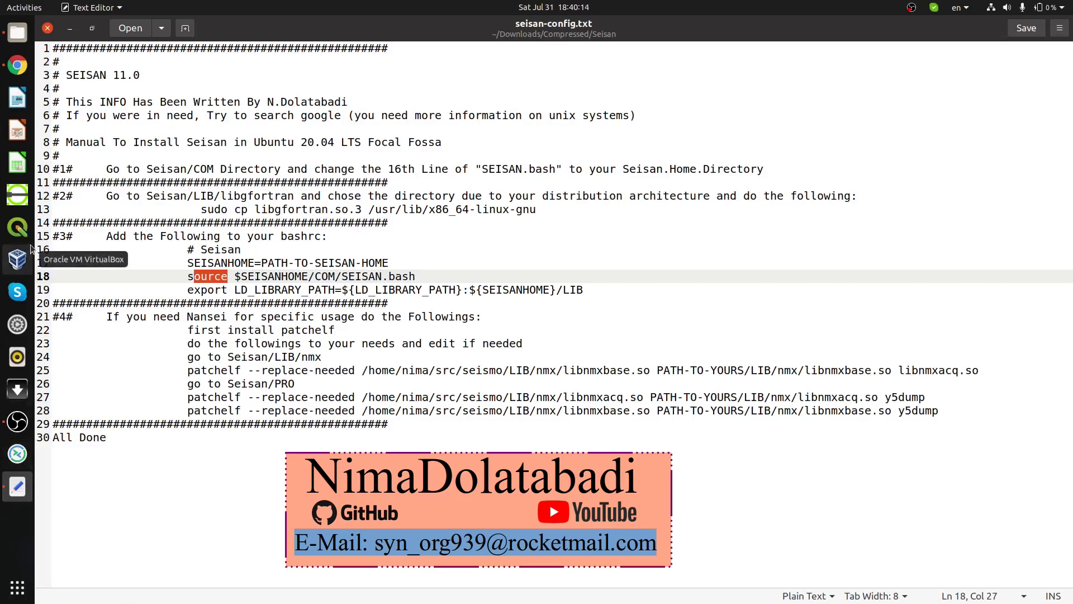
# Step: Run 'source .bashrc', jump to the WAV folder with 'wa', and list its files
pyautogui.hotkey('ctrl', 'alt', 't')
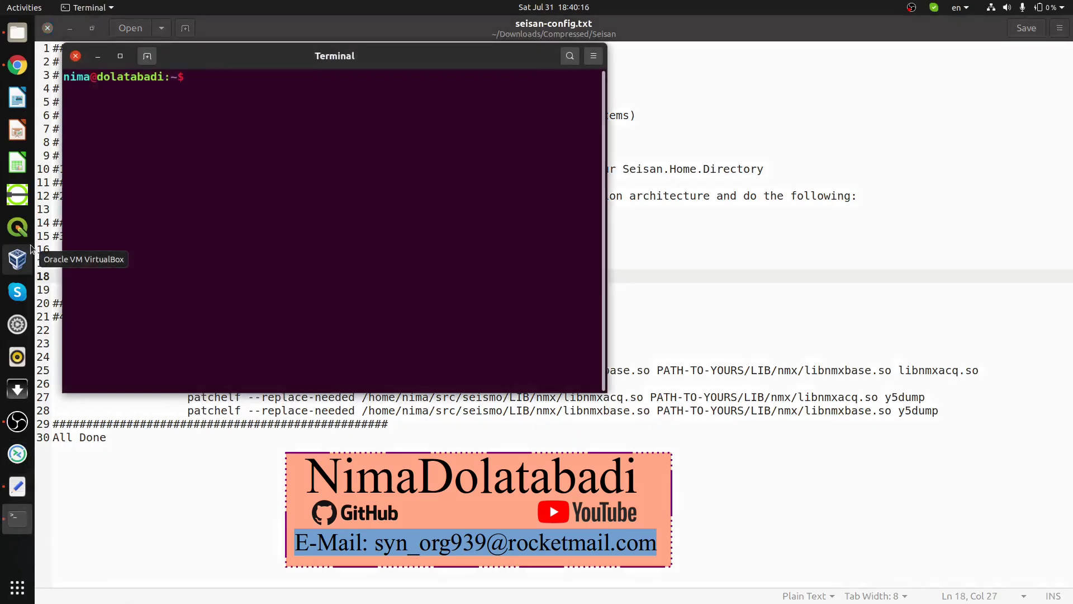
pyautogui.write('source .bashrc')
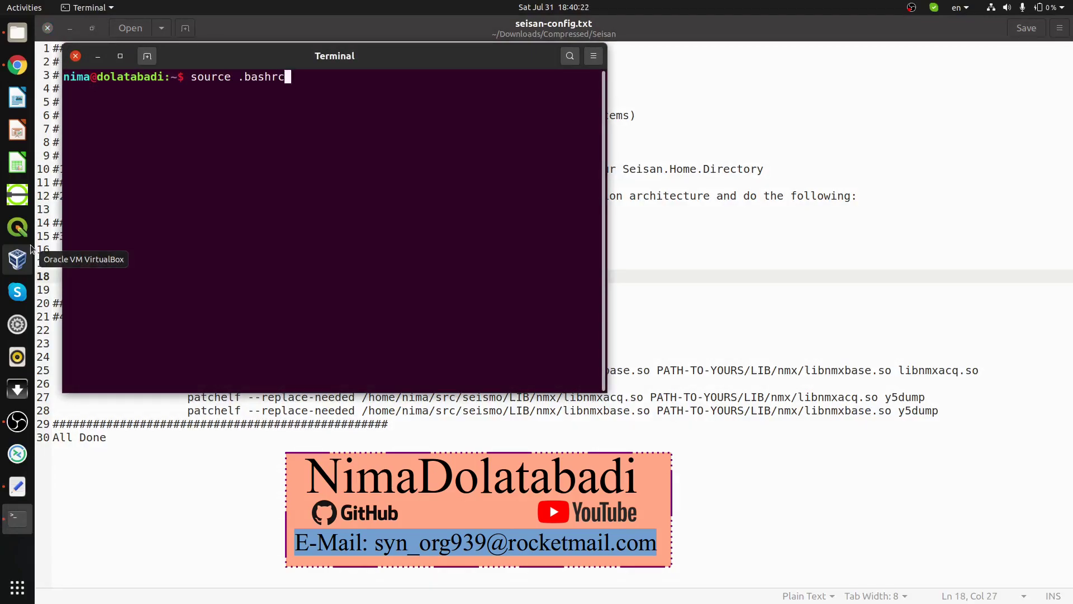
pyautogui.press('Return')
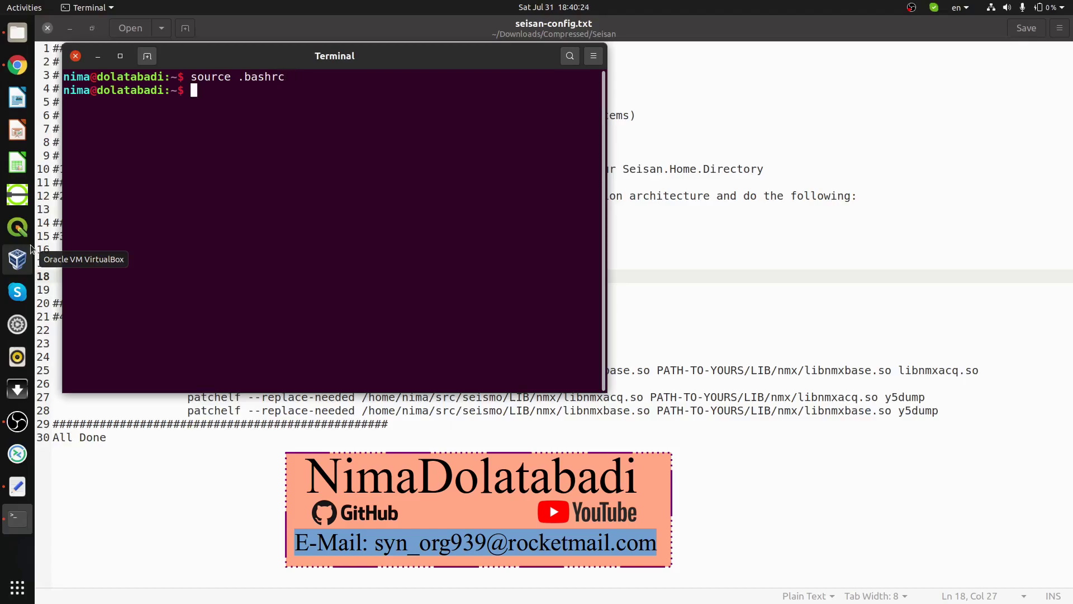
pyautogui.write('wa')
pyautogui.press('Return')
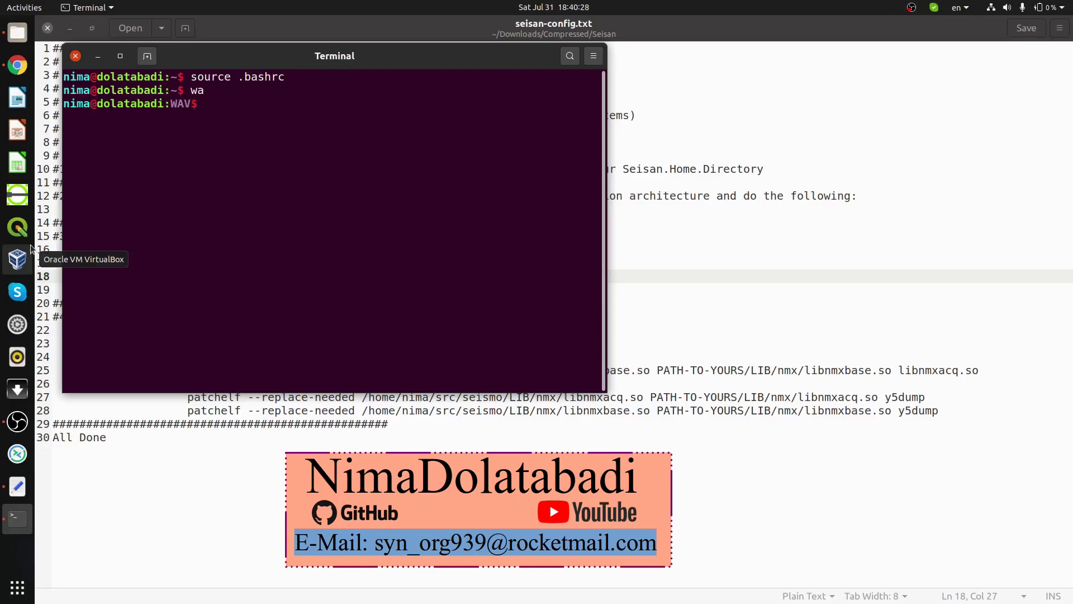
pyautogui.write('ls')
pyautogui.press('Return')
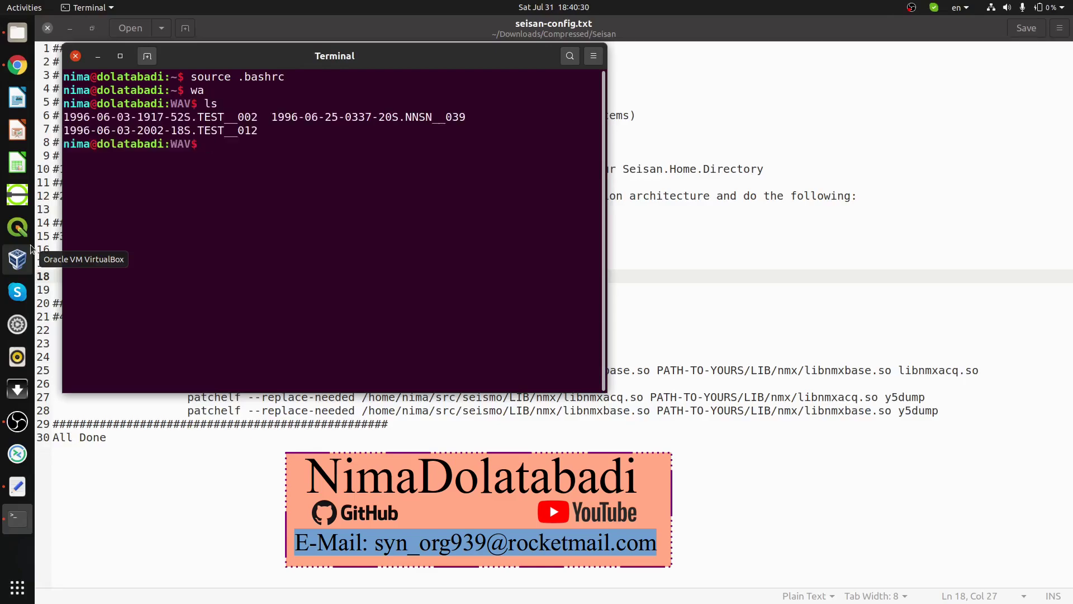
# Step: Print the WAV folder path with pwd and start wavetool
pyautogui.write('pwd')
pyautogui.press('Return')
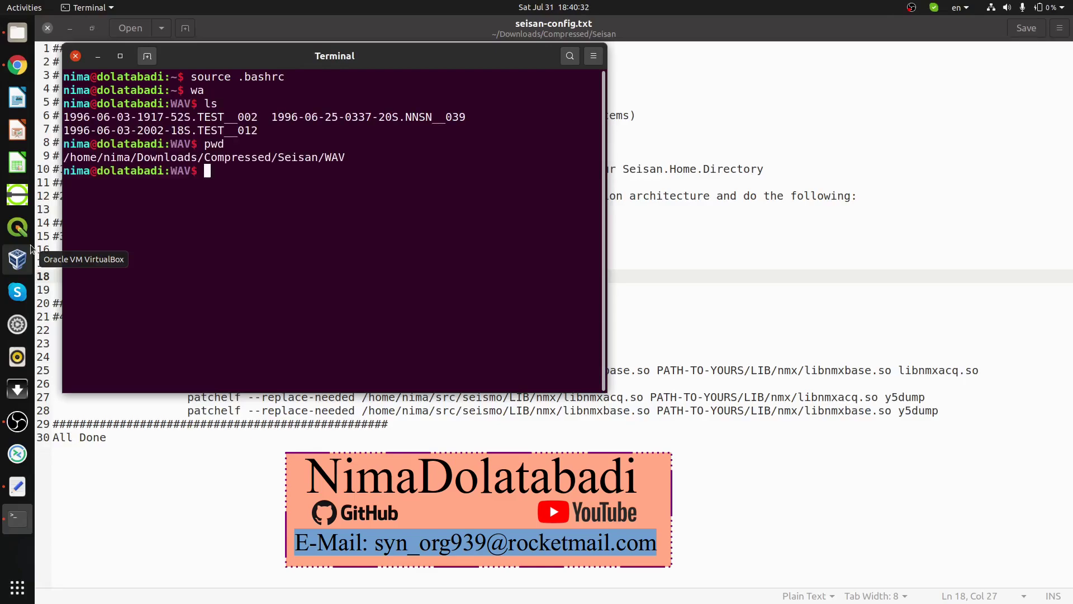
pyautogui.moveTo(199, 158); pyautogui.dragTo(332, 159)
pyautogui.click(257, 172)
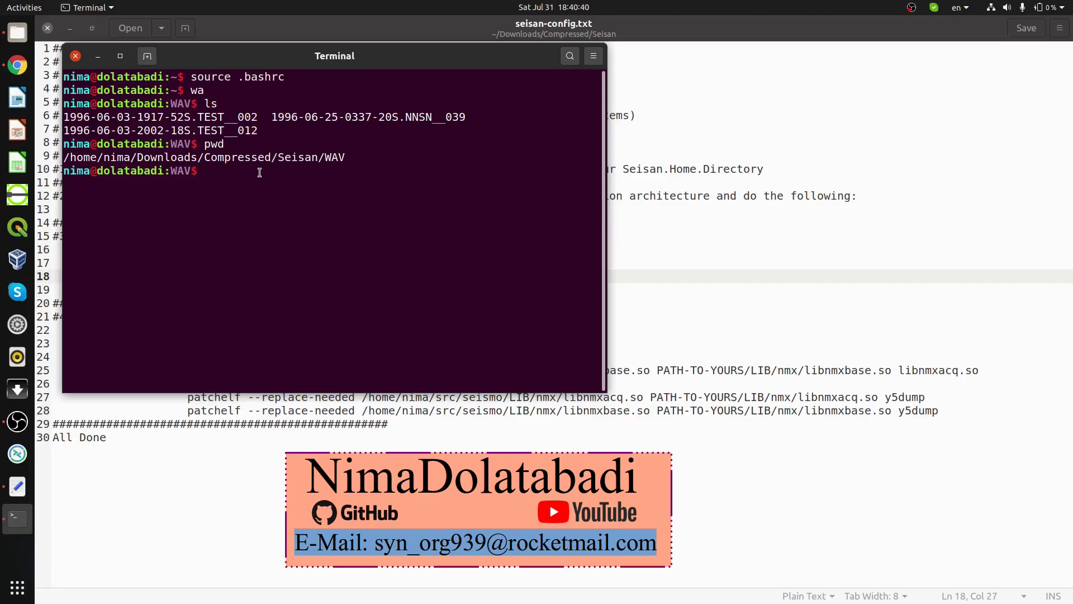
pyautogui.write('wavetool')
pyautogui.press('Return')
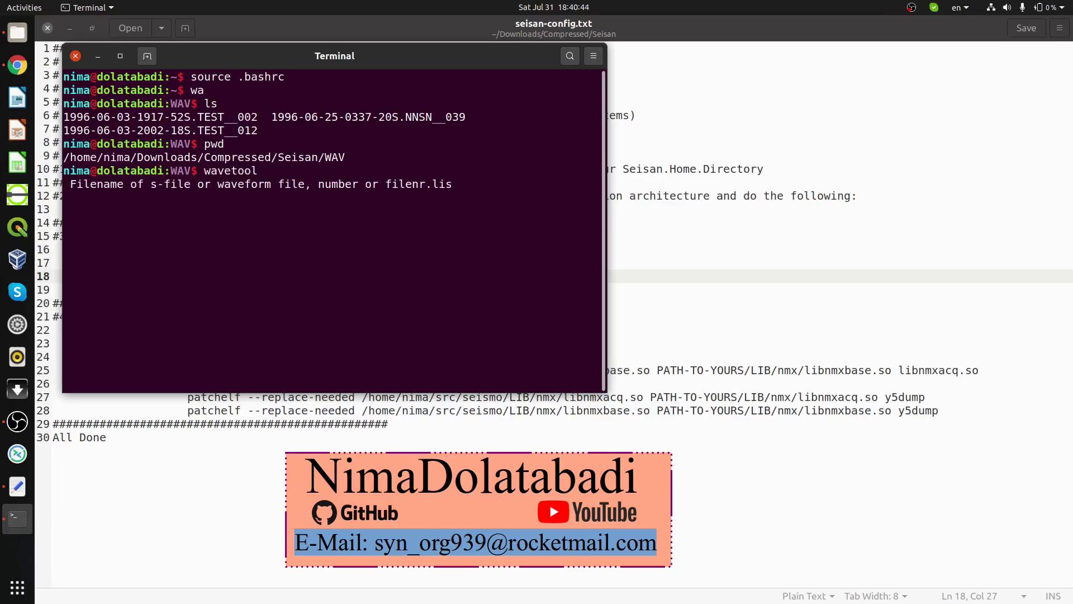
# Step: Give wavetool the first waveform file, keep all points, no filter, and choose sac output
pyautogui.doubleClick(125, 116)
pyautogui.middleClick(249, 146)
pyautogui.press('Return')
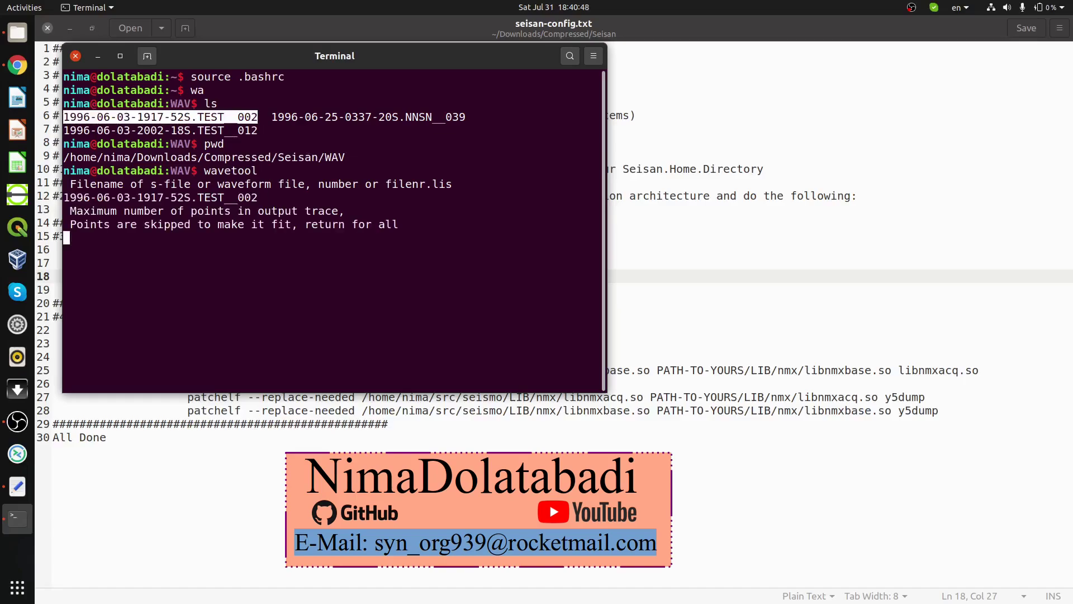
pyautogui.press('Return')
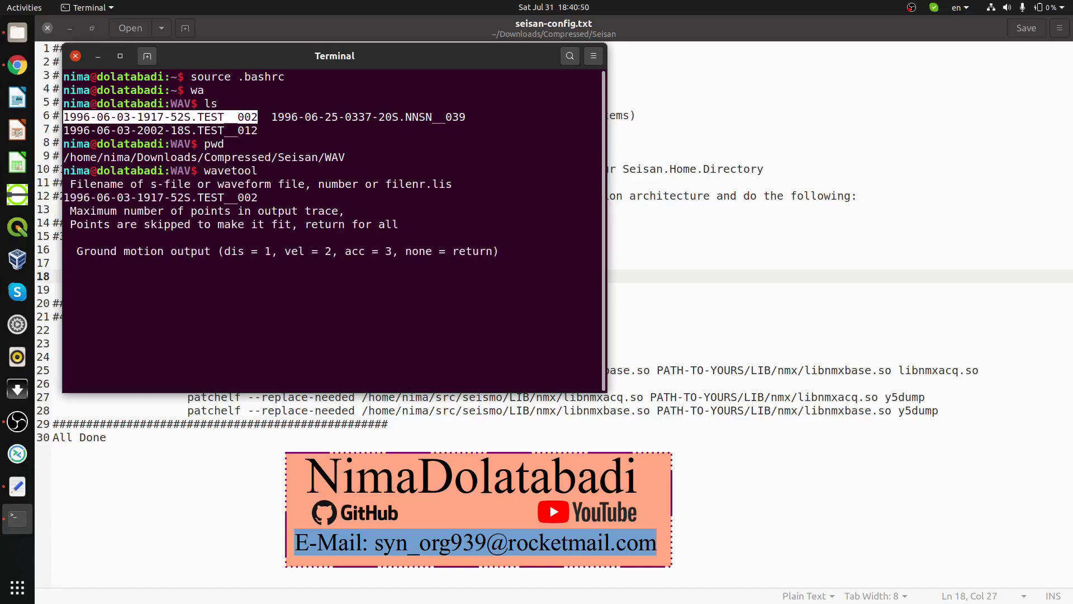
pyautogui.press('Return')
pyautogui.press('Return')
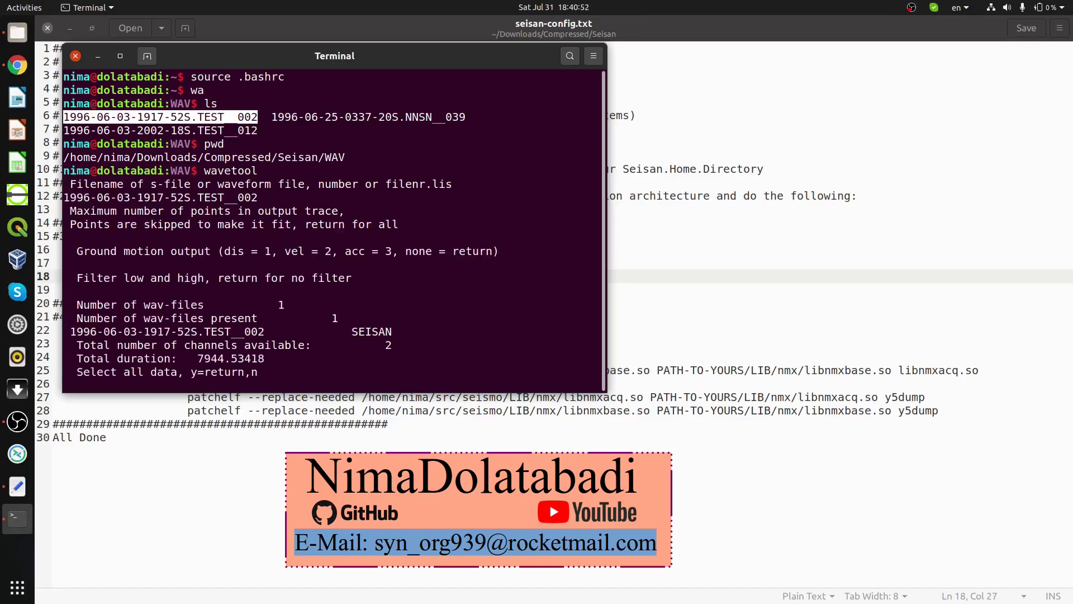
pyautogui.press('Return')
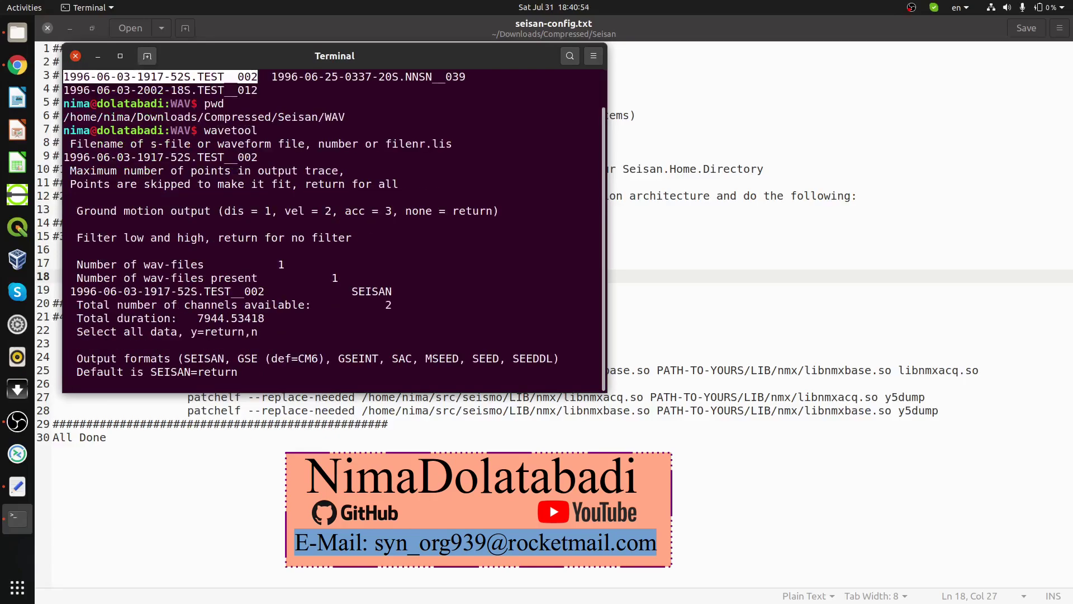
pyautogui.write('sac')
# Step: List the WAV folder and select the new KBS SAC file name
pyautogui.press('Return')
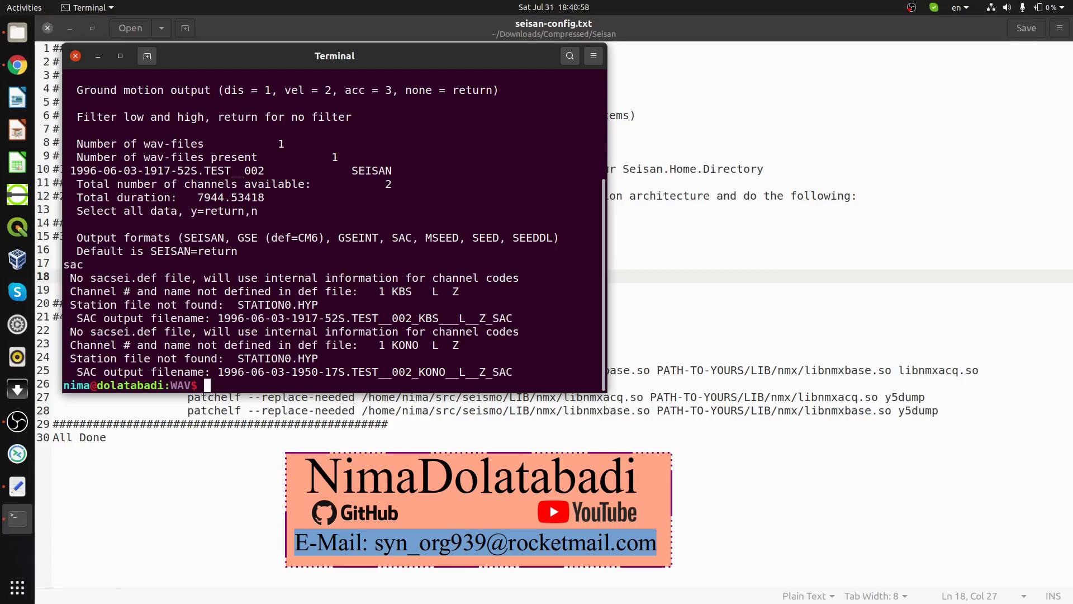
pyautogui.write('ls')
pyautogui.press('Return')
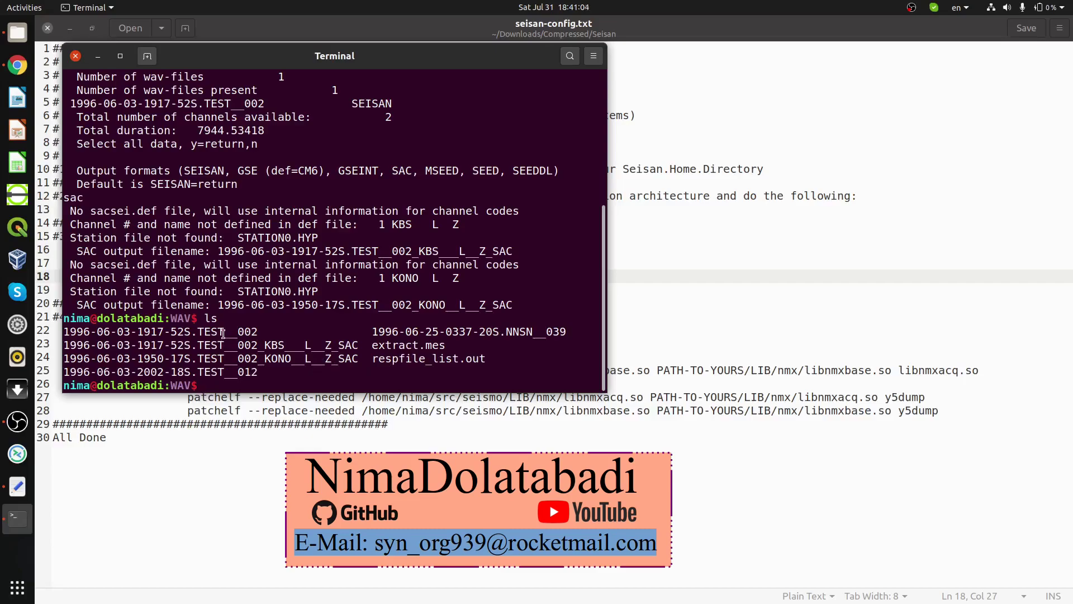
pyautogui.doubleClick(344, 347)
pyautogui.hotkey('ctrl', 'c')
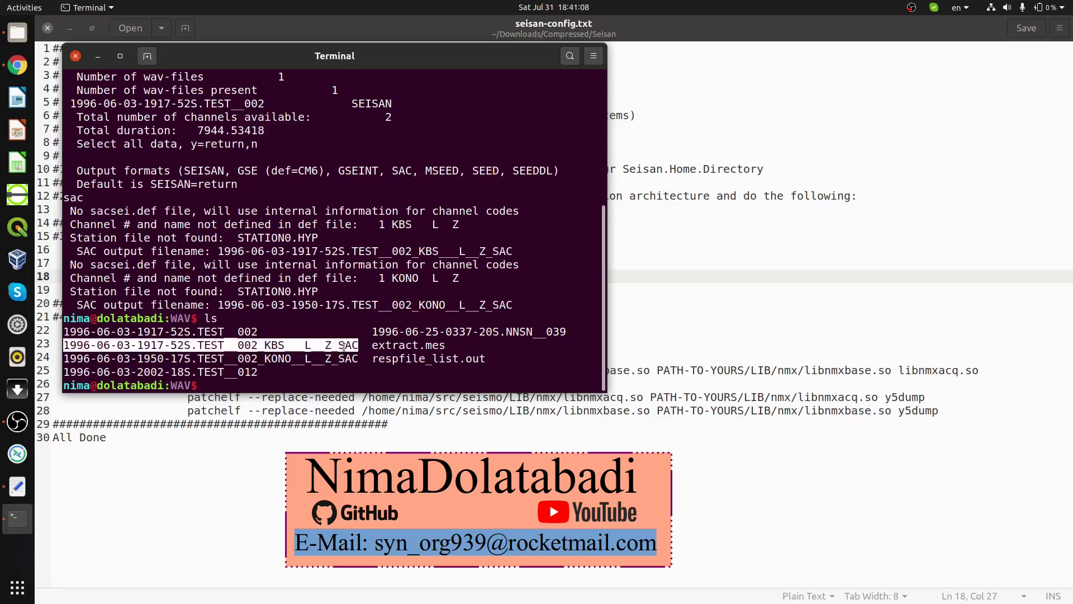
pyautogui.click(235, 333)
# Step: Start sac, read the KBS SAC file with r, and plot it with p
pyautogui.write('sac')
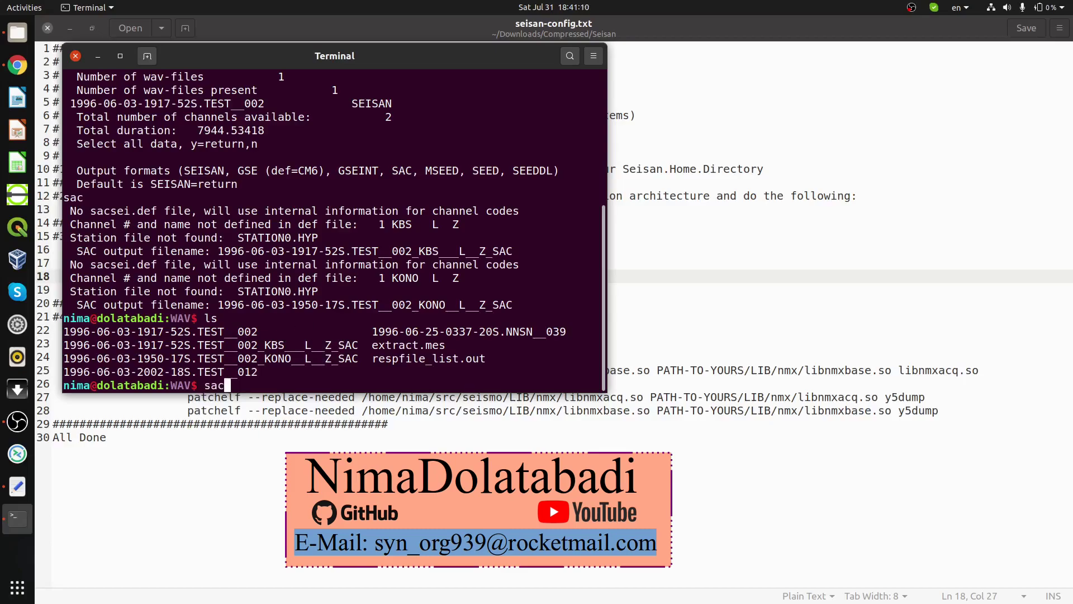
pyautogui.press('Return')
pyautogui.write('r')
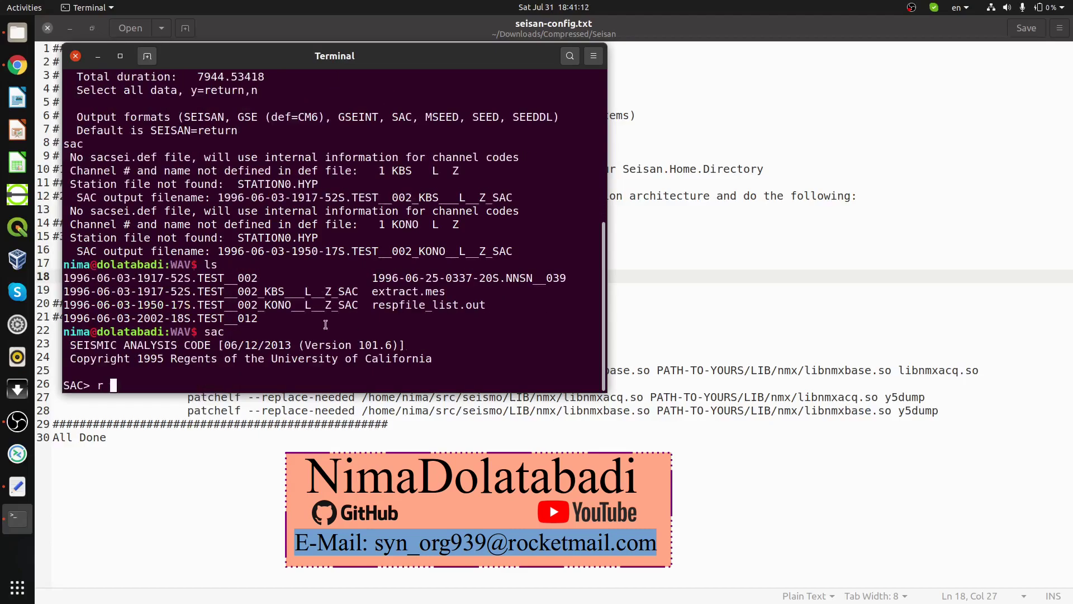
pyautogui.doubleClick(285, 288)
pyautogui.middleClick(285, 288)
pyautogui.press('Return')
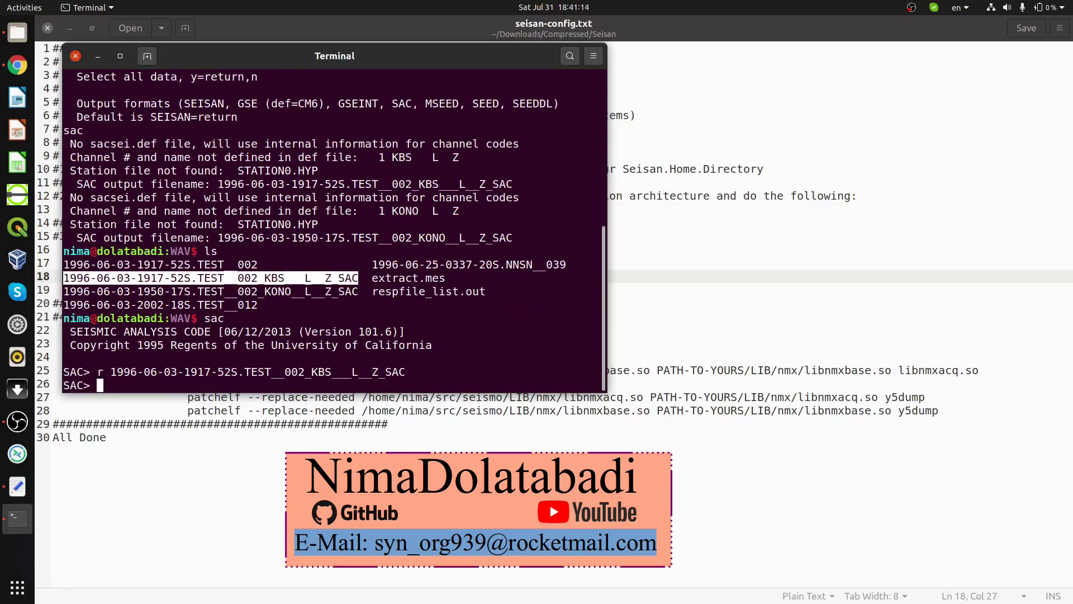
pyautogui.write('p')
pyautogui.press('Return')
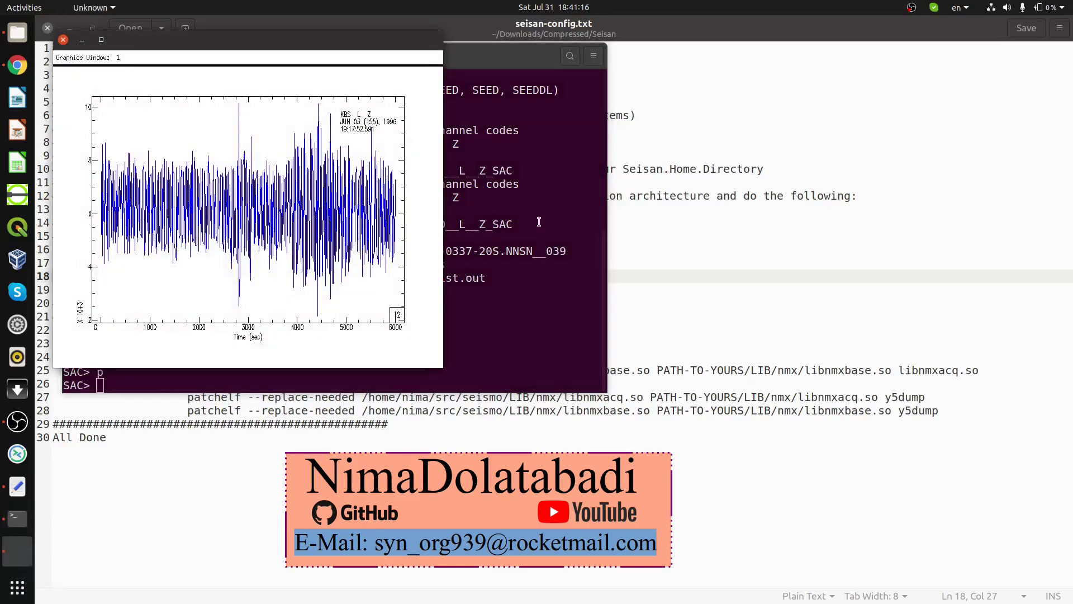
pyautogui.click(539, 222)
# Step: Quit SAC, delete the files with 'rm *SAC', clear the screen, and list the remaining WAV files
pyautogui.hotkey('ctrl', 'd')
pyautogui.write('rm *')
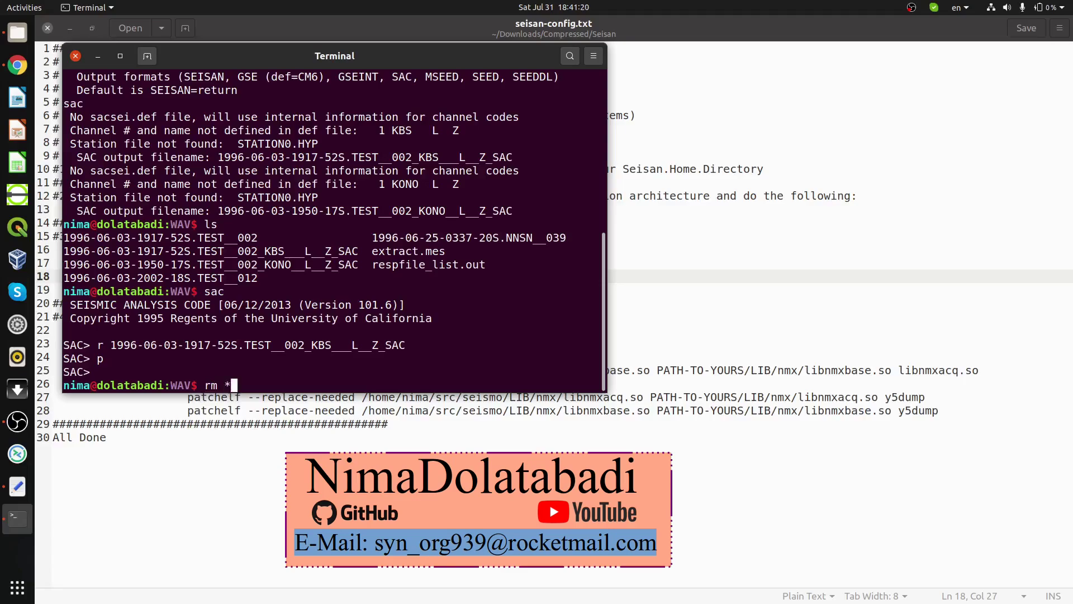
pyautogui.write('SAC')
pyautogui.press('Return')
pyautogui.write('c')
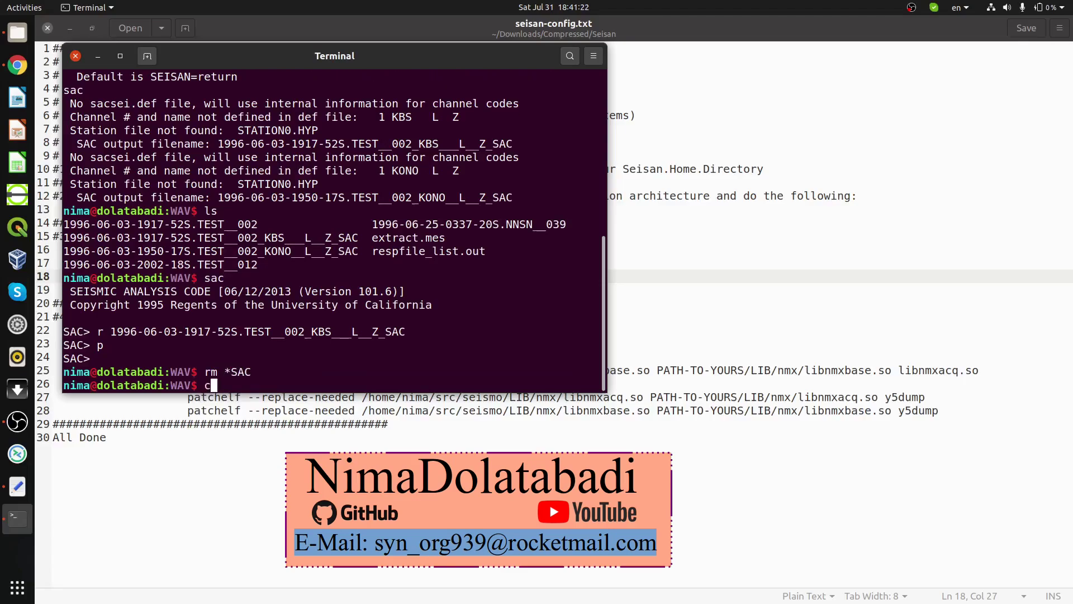
pyautogui.write('lear')
pyautogui.press('Return')
pyautogui.write('ls')
pyautogui.press('Return')
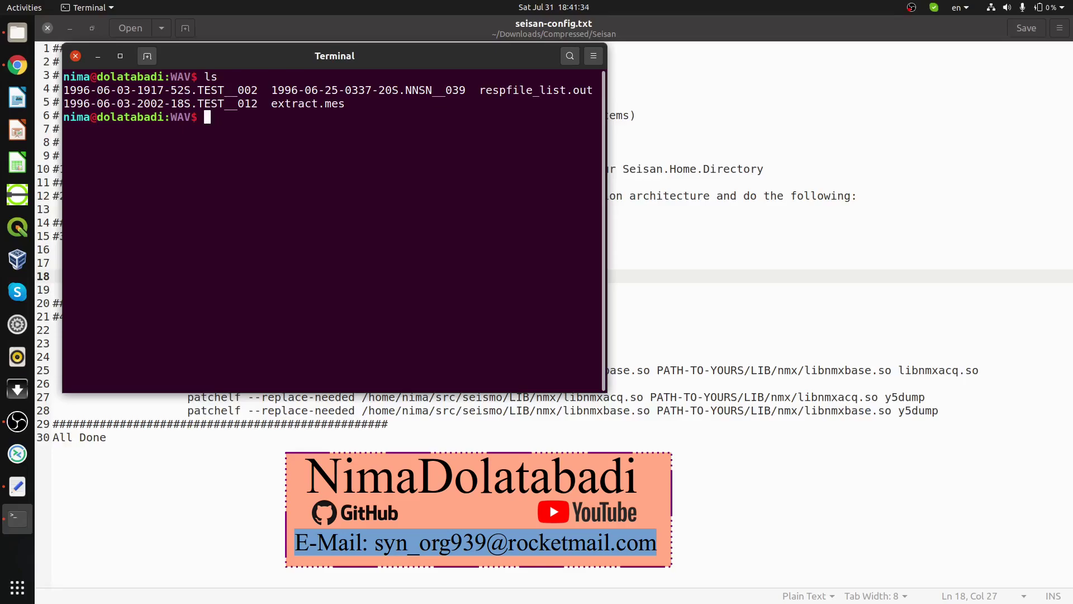
pyautogui.write('y')
pyautogui.press('BackSpace')
pyautogui.write('YYY')
# Step: Cancel the stray input, close the terminal, and read step 4's 'first install patchelf' note
pyautogui.hotkey('ctrl', 'c')
pyautogui.hotkey('ctrl', 'd')
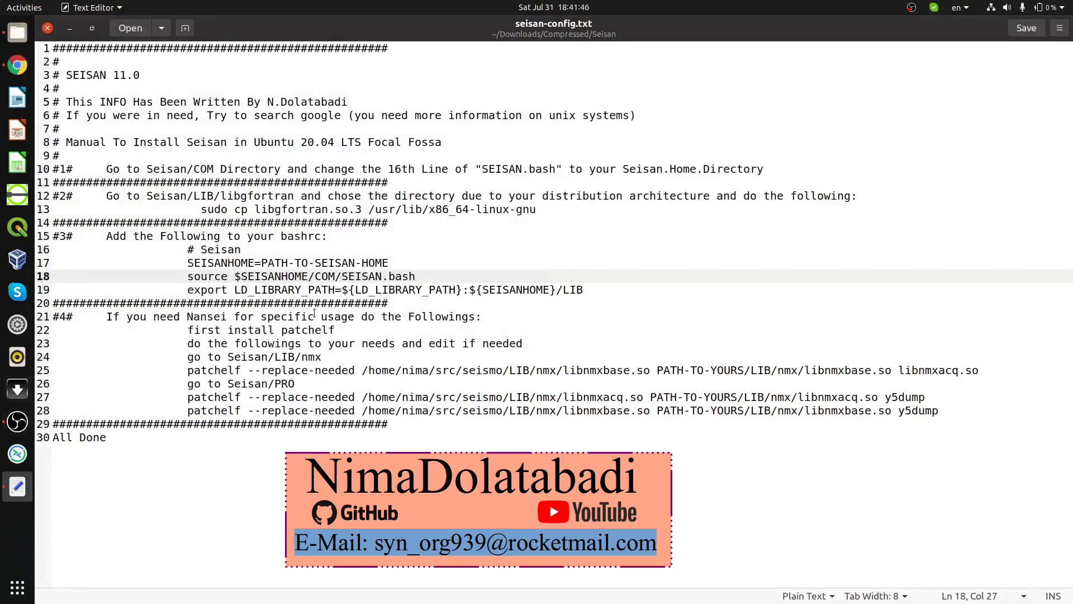
pyautogui.moveTo(53, 317); pyautogui.dragTo(511, 317)
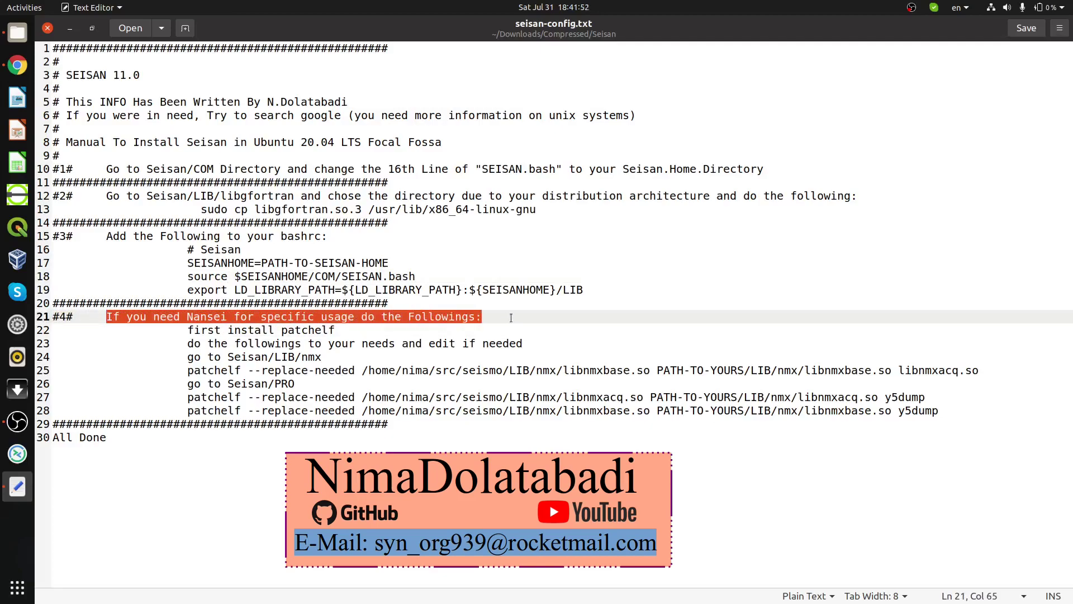
pyautogui.click(385, 317)
pyautogui.moveTo(188, 331); pyautogui.dragTo(334, 331)
pyautogui.click(372, 335)
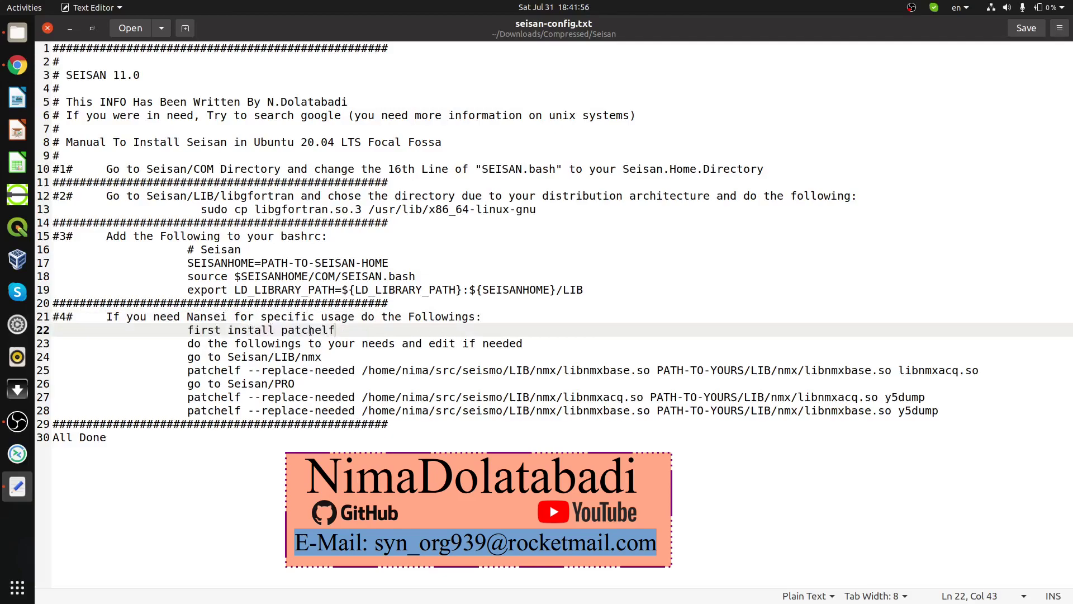
pyautogui.moveTo(221, 331); pyautogui.dragTo(229, 330)
# Step: Run 'sudo apt install patchelf' in a new terminal and enter the account password
pyautogui.hotkey('ctrl', 'alt', 't')
pyautogui.write('sudo')
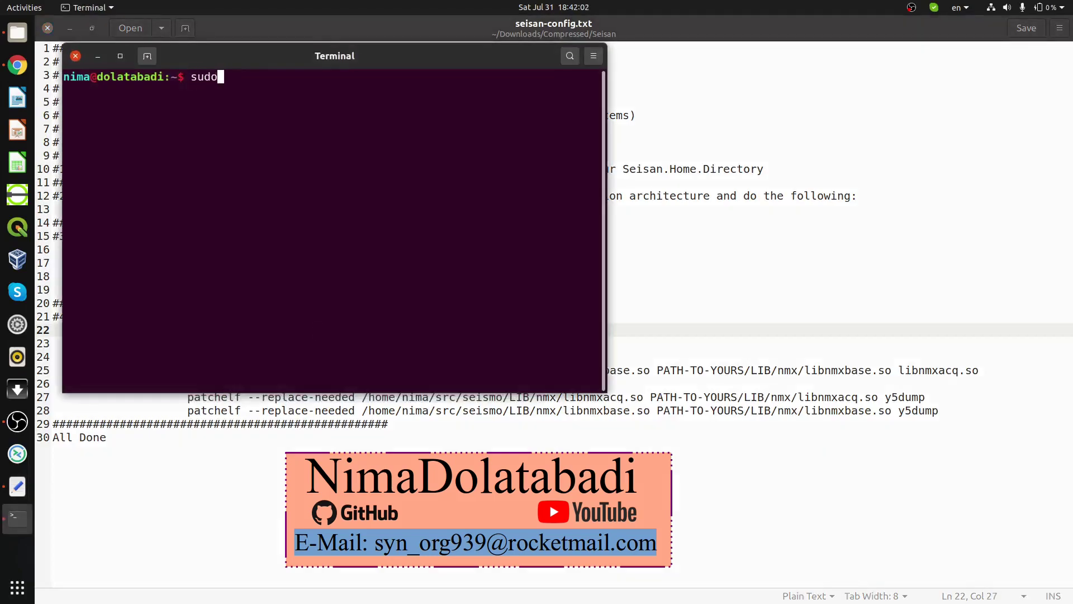
pyautogui.write(' apt install ')
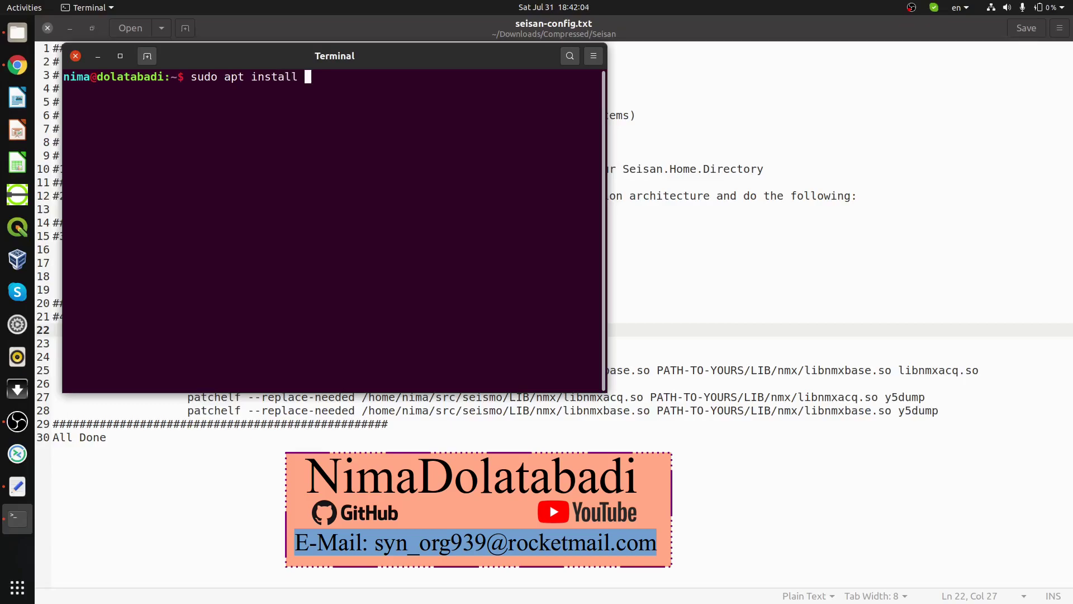
pyautogui.write('patchelf')
pyautogui.press('Return')
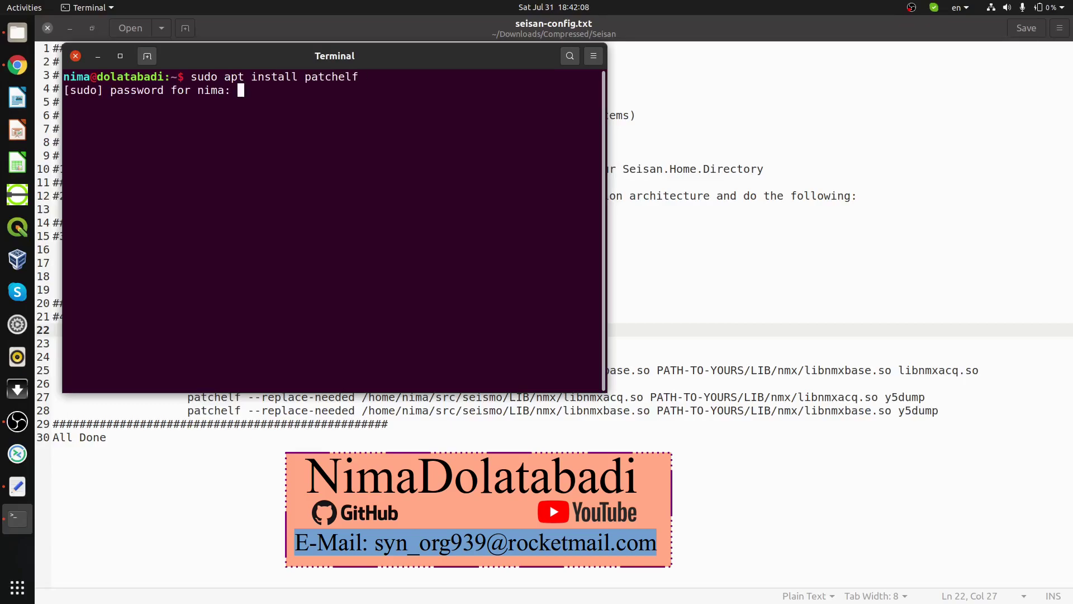
pyautogui.press('Return')
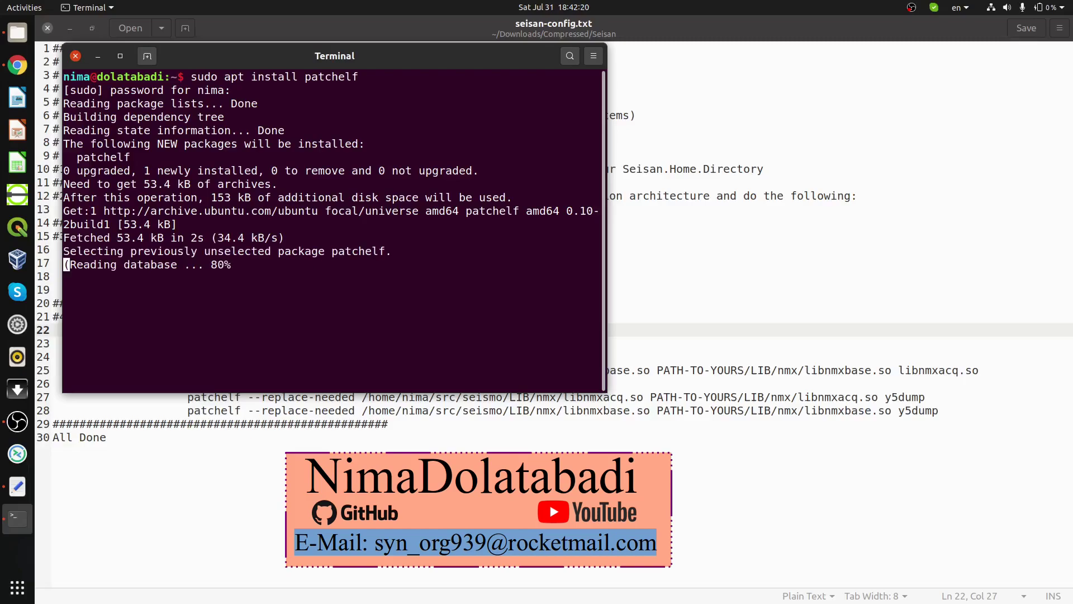
# Step: Bring the Seisan notes forward and highlight the install-patchelf and go-to-Seisan/LIB/nmx instructions
pyautogui.click(738, 381)
pyautogui.click(315, 319)
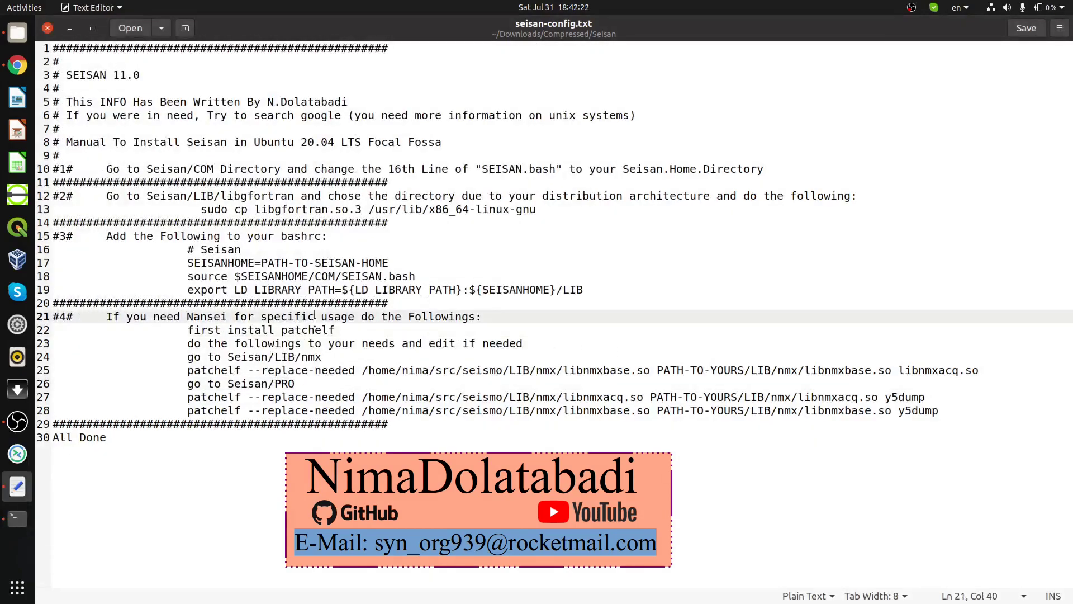
pyautogui.moveTo(348, 332); pyautogui.dragTo(317, 358)
pyautogui.click(386, 342)
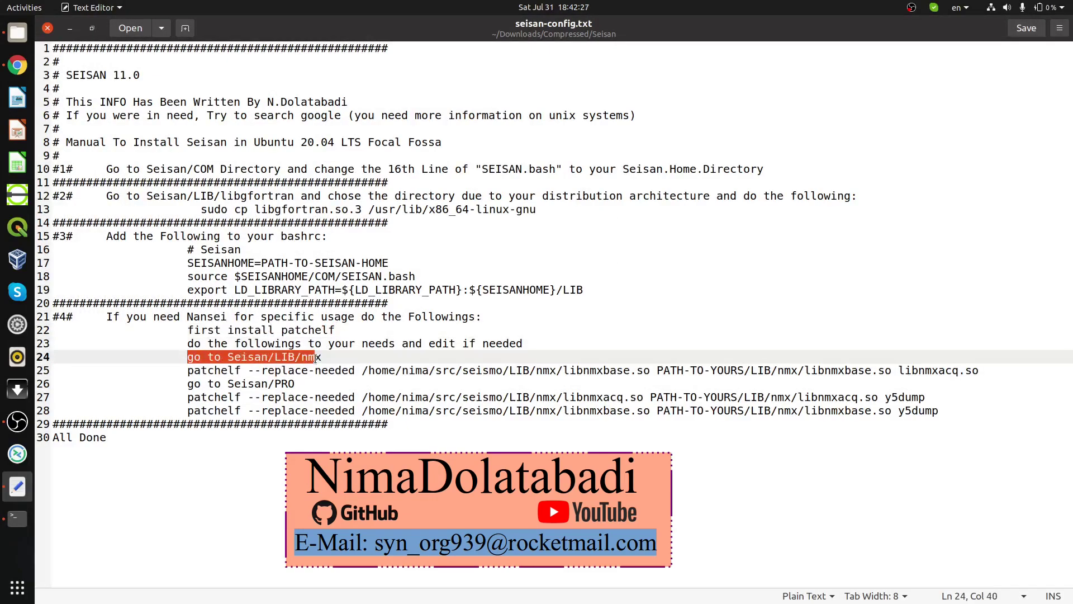
# Step: In Files, browse from Downloads through Compressed, Seisan and LIB into the nmx folder
pyautogui.click(18, 32)
pyautogui.hotkey('ctrl', 'h')
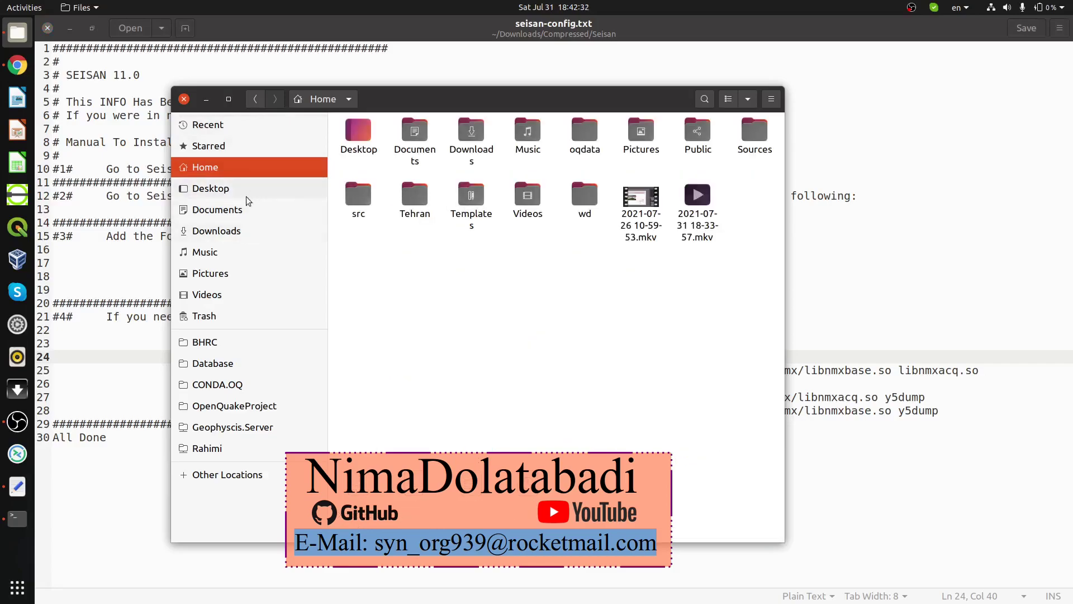
pyautogui.click(243, 229)
pyautogui.doubleClick(355, 142)
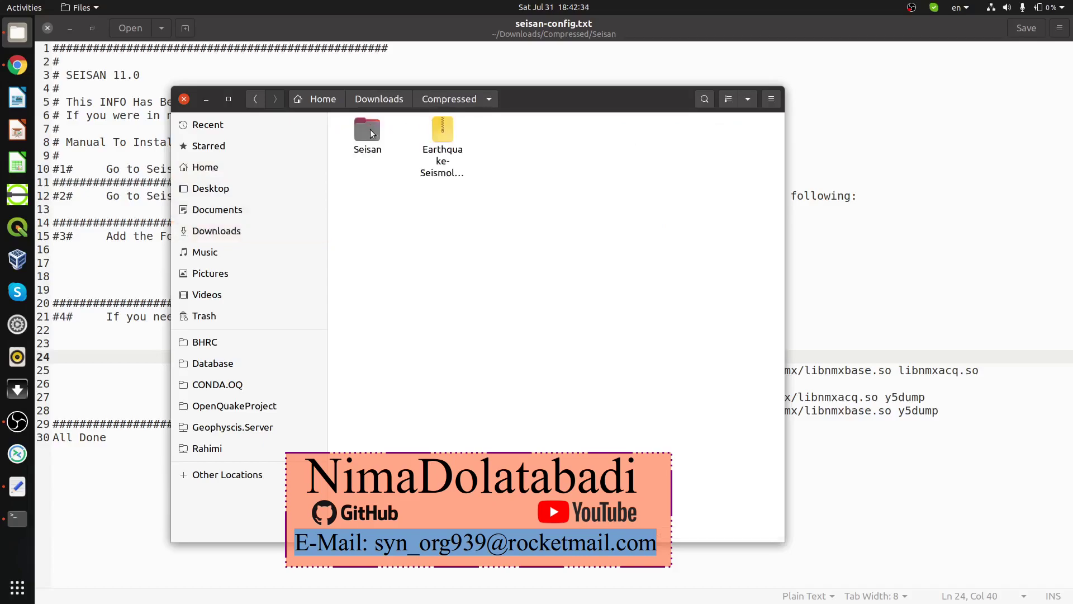
pyautogui.doubleClick(367, 137)
pyautogui.moveTo(592, 99); pyautogui.dragTo(841, 67)
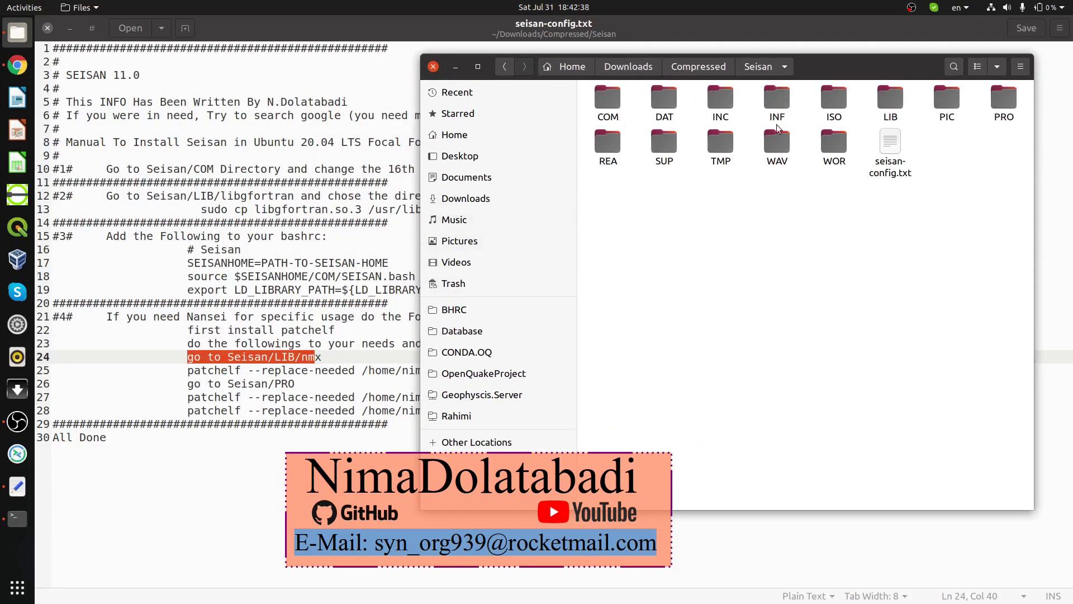
pyautogui.doubleClick(887, 100)
pyautogui.doubleClick(666, 96)
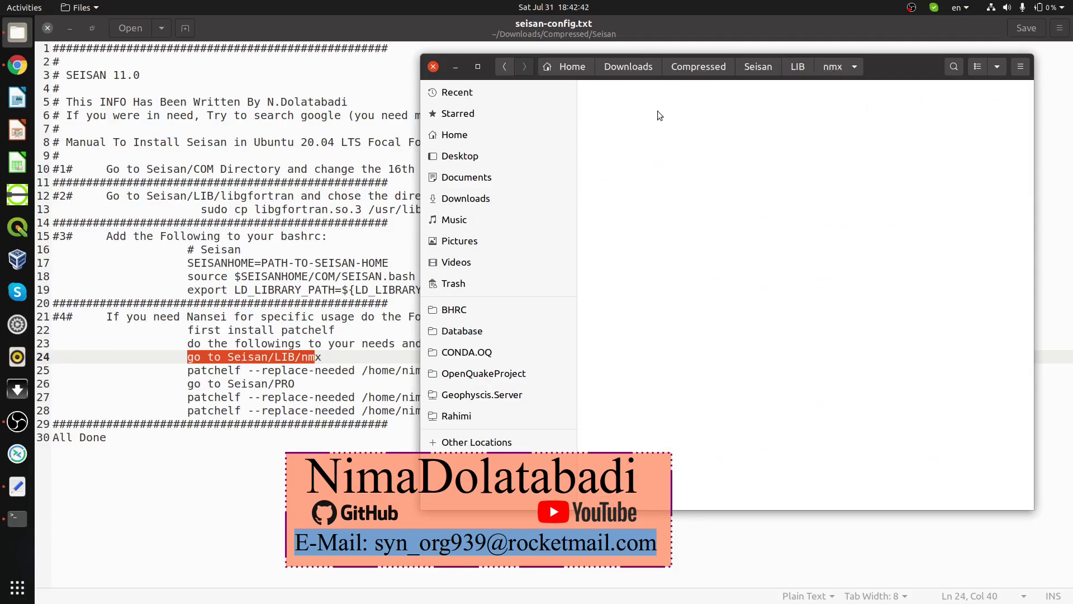
# Step: Examine line 25's patchelf command, highlighting the old libnmxbase.so path and the PATH-TO-YOURS placeholder
pyautogui.click(200, 374)
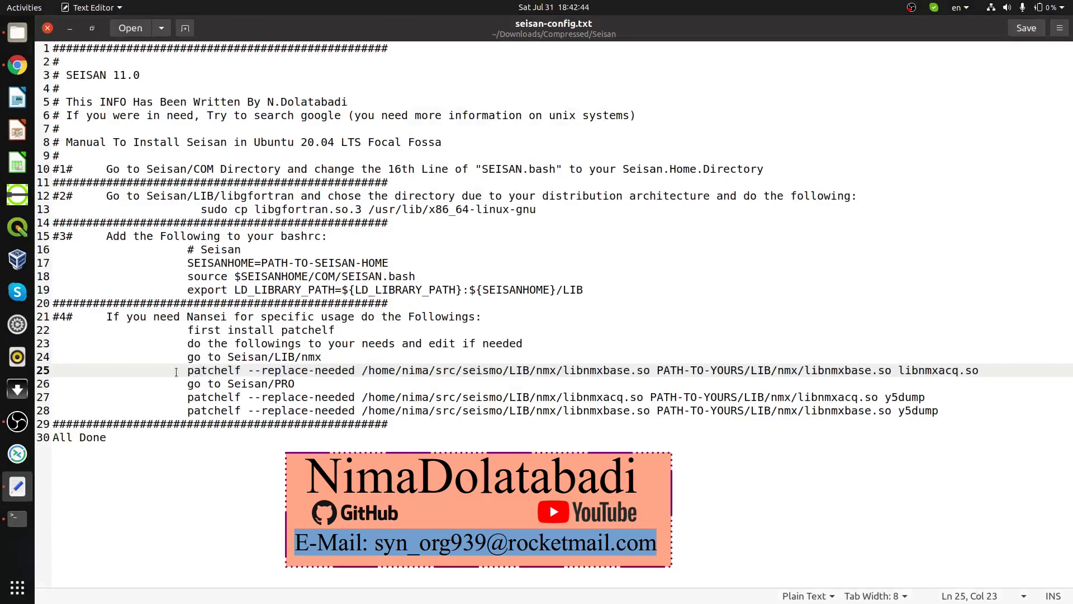
pyautogui.moveTo(173, 373); pyautogui.dragTo(551, 372)
pyautogui.click(390, 371)
pyautogui.moveTo(361, 371); pyautogui.dragTo(652, 372)
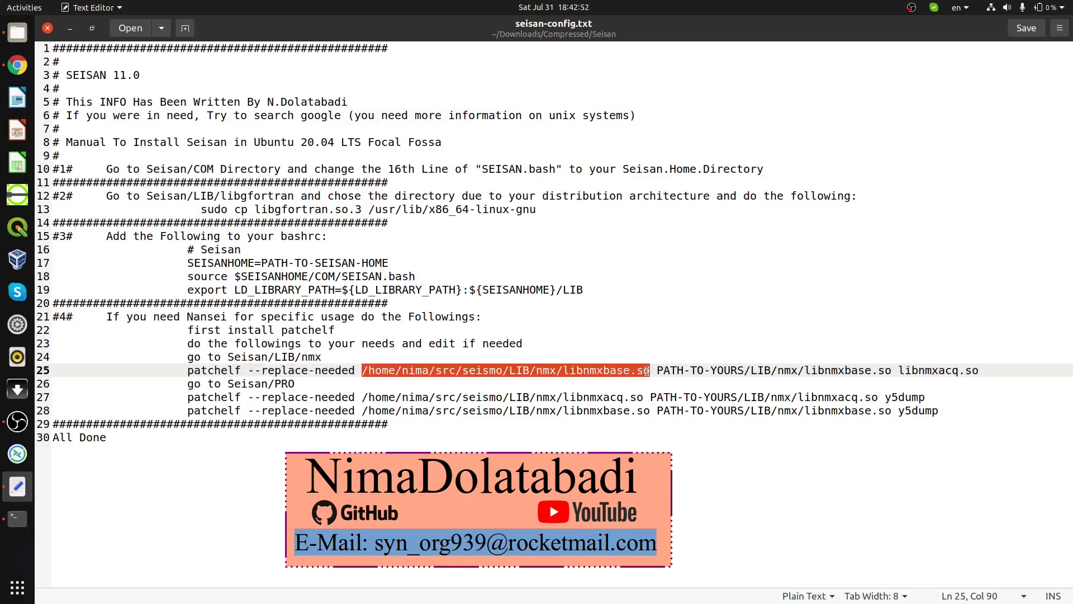
pyautogui.moveTo(647, 372); pyautogui.dragTo(623, 371)
pyautogui.moveTo(396, 371); pyautogui.dragTo(578, 372)
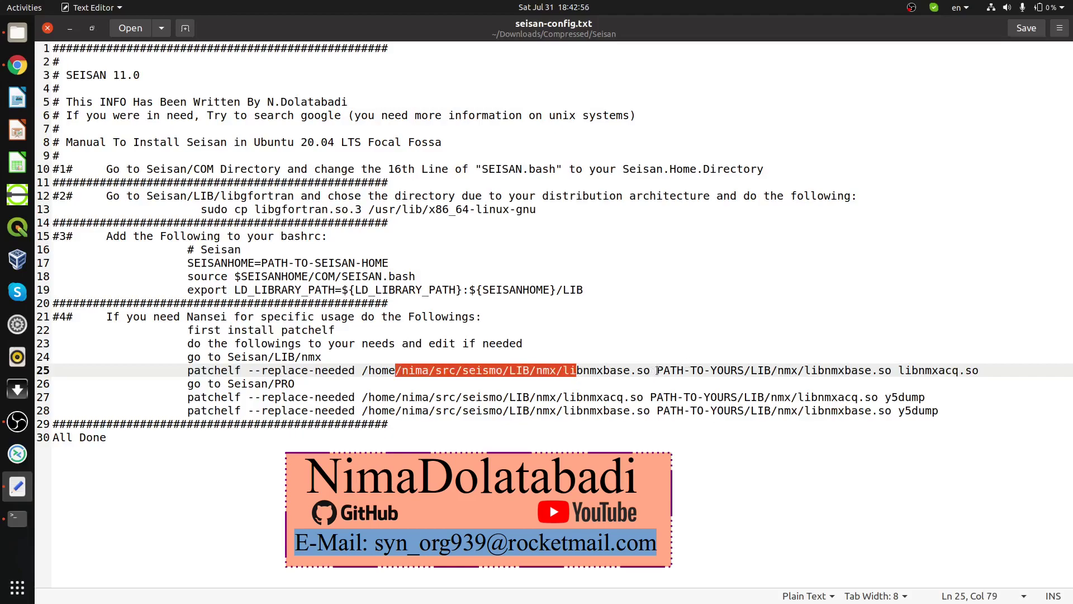
pyautogui.moveTo(657, 370); pyautogui.dragTo(742, 369)
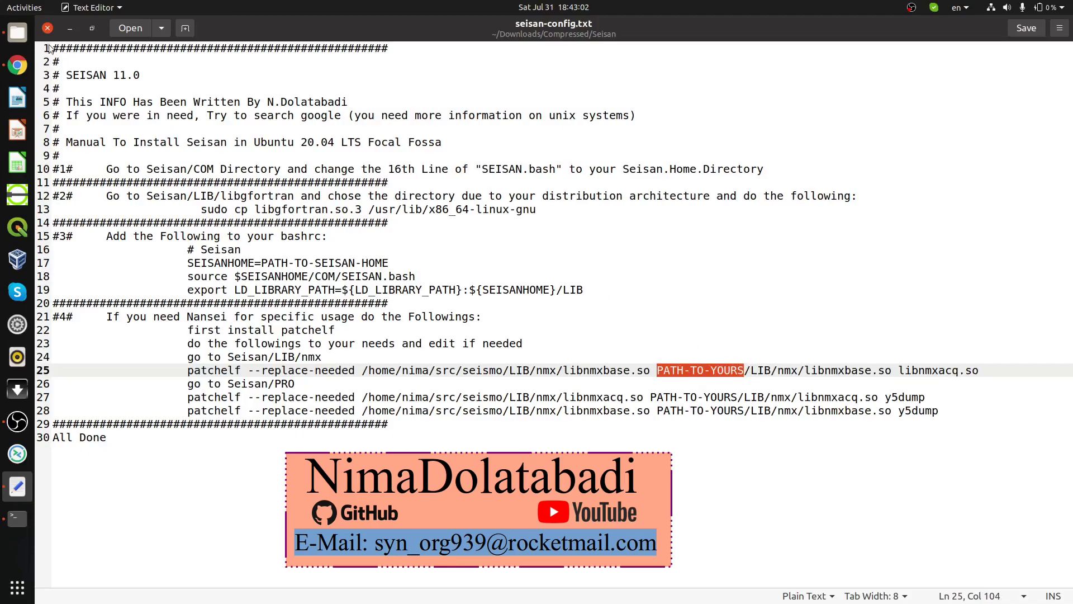
# Step: Open a terminal in the nmx folder, then select line 25's full patchelf command in gedit
pyautogui.click(17, 518)
pyautogui.click(98, 56)
pyautogui.click(17, 33)
pyautogui.rightClick(690, 174)
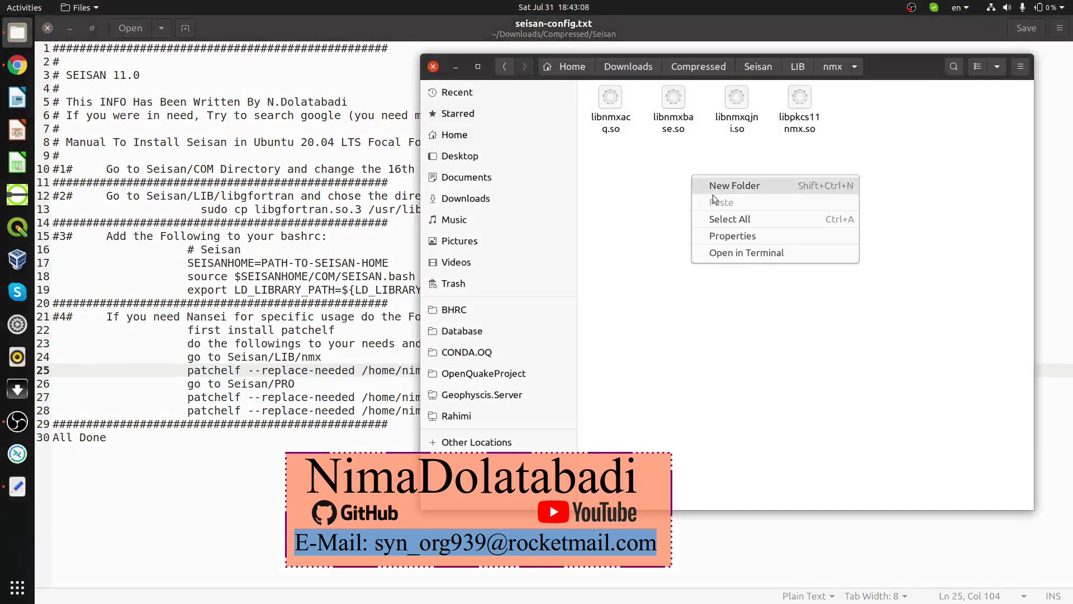
pyautogui.click(727, 253)
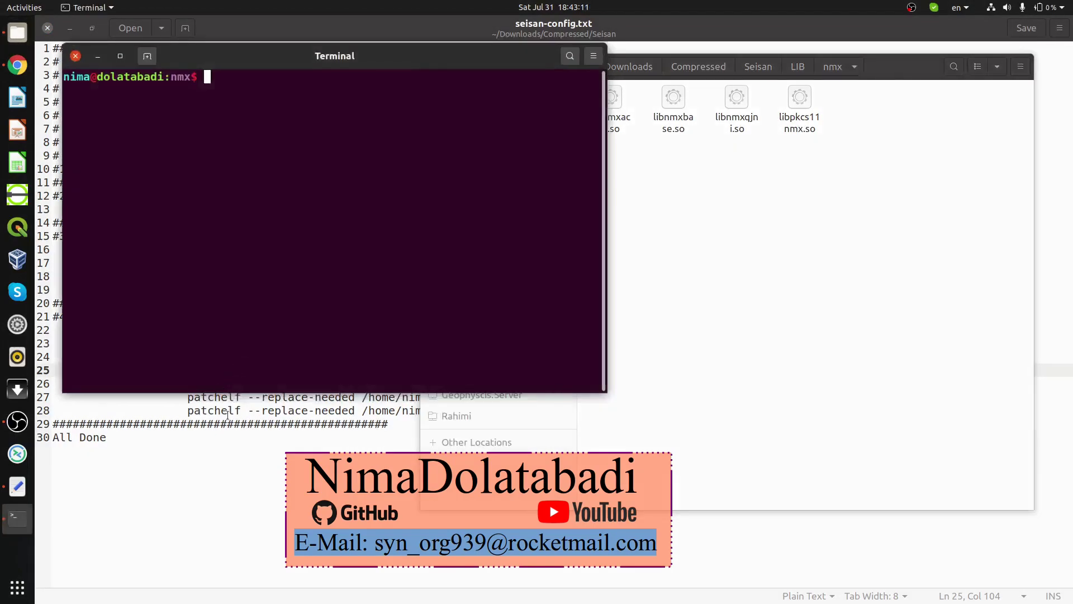
pyautogui.click(229, 410)
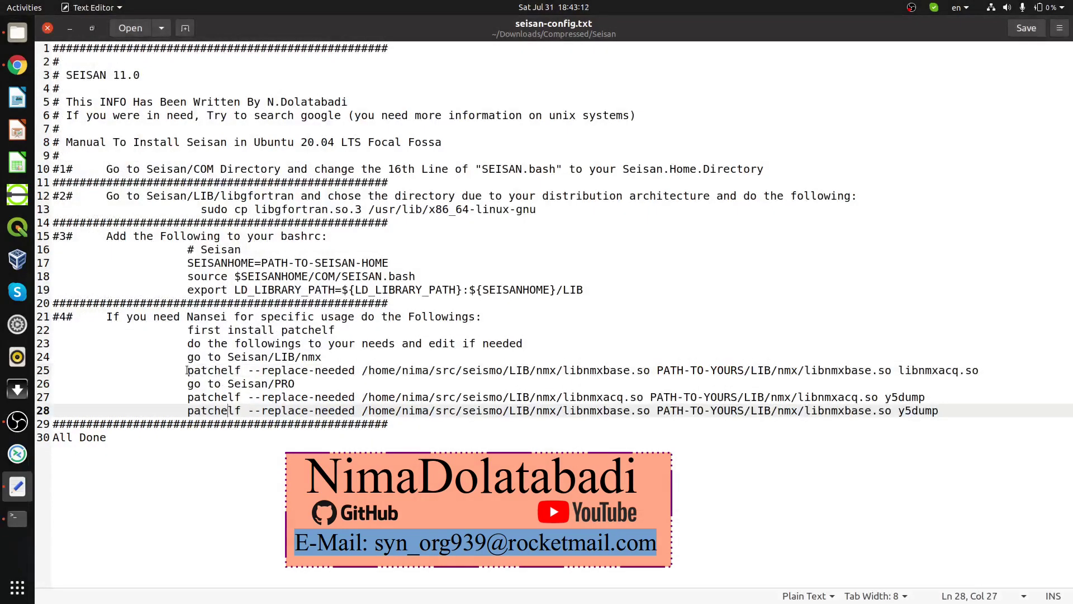
pyautogui.moveTo(187, 370); pyautogui.dragTo(978, 372)
pyautogui.hotkey('ctrl', 'c')
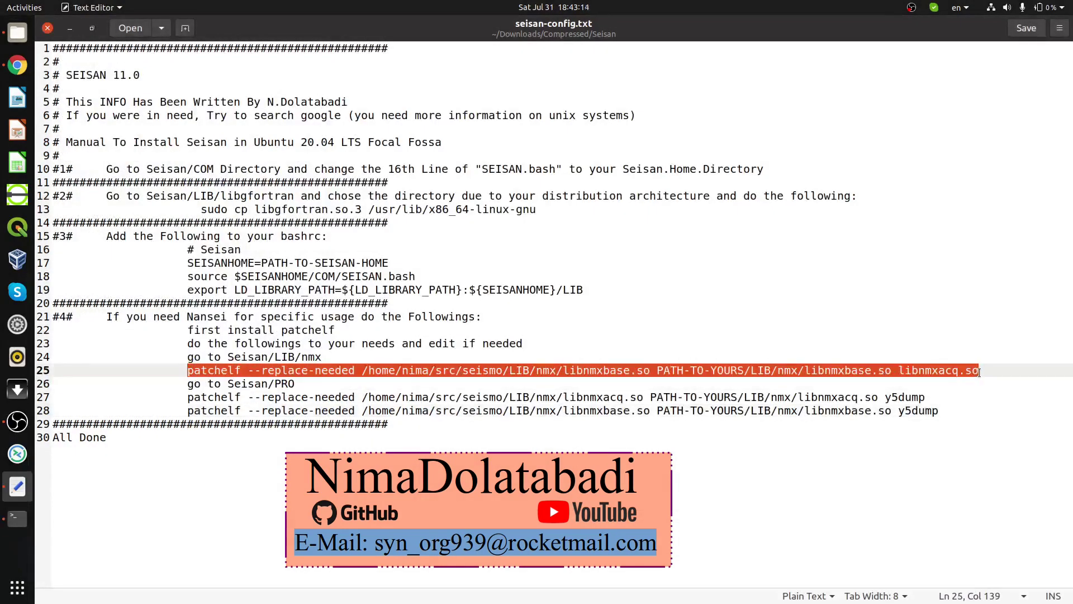
# Step: Paste the libnmxacq.so patchelf command at the nmx prompt and delete the PATH-TO-YOURS placeholder
pyautogui.click(17, 519)
pyautogui.middleClick(396, 263)
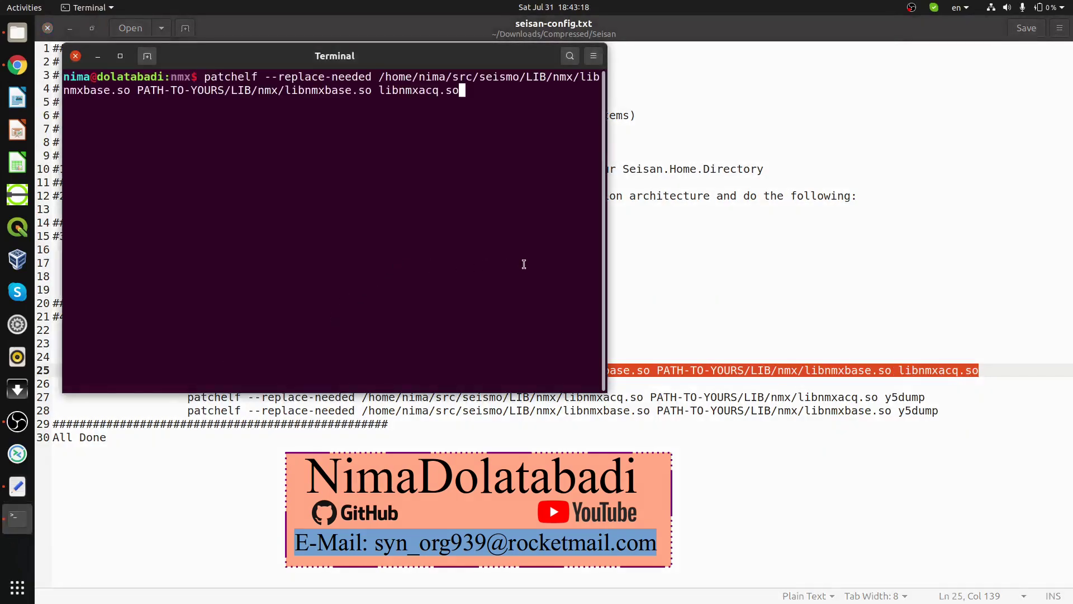
pyautogui.press('Left')
pyautogui.press('Left')
pyautogui.press('Left')
pyautogui.press('Left')
pyautogui.press('Left')
pyautogui.press('Left')
pyautogui.press('Left')
pyautogui.press('Left')
pyautogui.press('Left')
pyautogui.press('Left')
pyautogui.press('Left')
pyautogui.press('Left')
pyautogui.press('Left')
pyautogui.press('Left')
pyautogui.press('Left')
pyautogui.press('Left')
pyautogui.press('Left')
pyautogui.press('Left')
pyautogui.press('Left')
pyautogui.press('Left')
pyautogui.press('Left')
pyautogui.press('BackSpace')
pyautogui.press('BackSpace')
pyautogui.press('BackSpace')
pyautogui.press('BackSpace')
pyautogui.press('BackSpace')
pyautogui.press('BackSpace')
pyautogui.press('BackSpace')
pyautogui.press('BackSpace')
pyautogui.press('BackSpace')
pyautogui.press('BackSpace')
pyautogui.press('BackSpace')
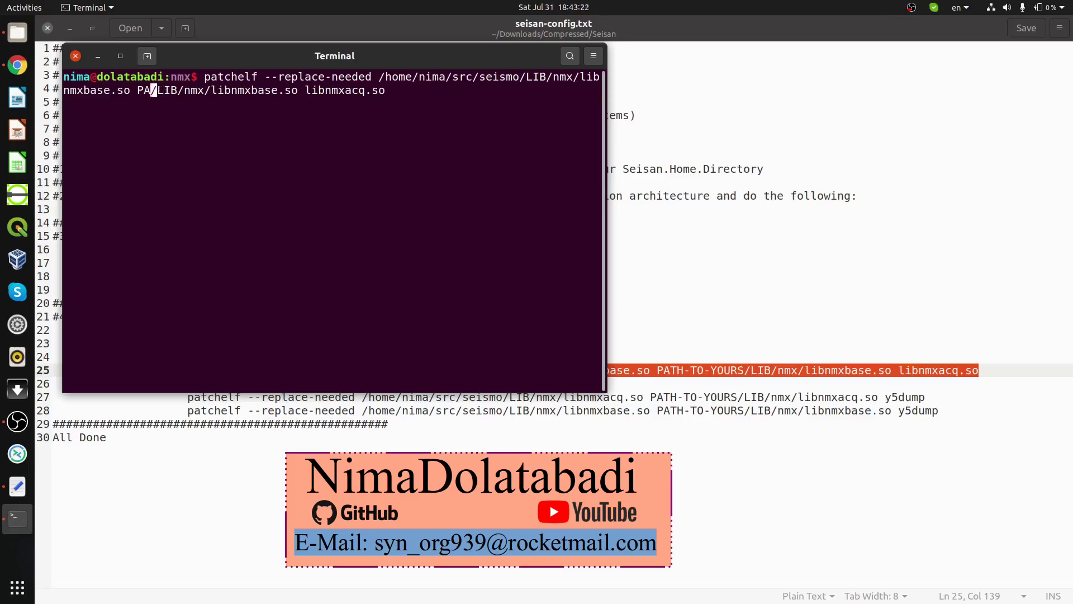
pyautogui.press('BackSpace')
pyautogui.press('BackSpace')
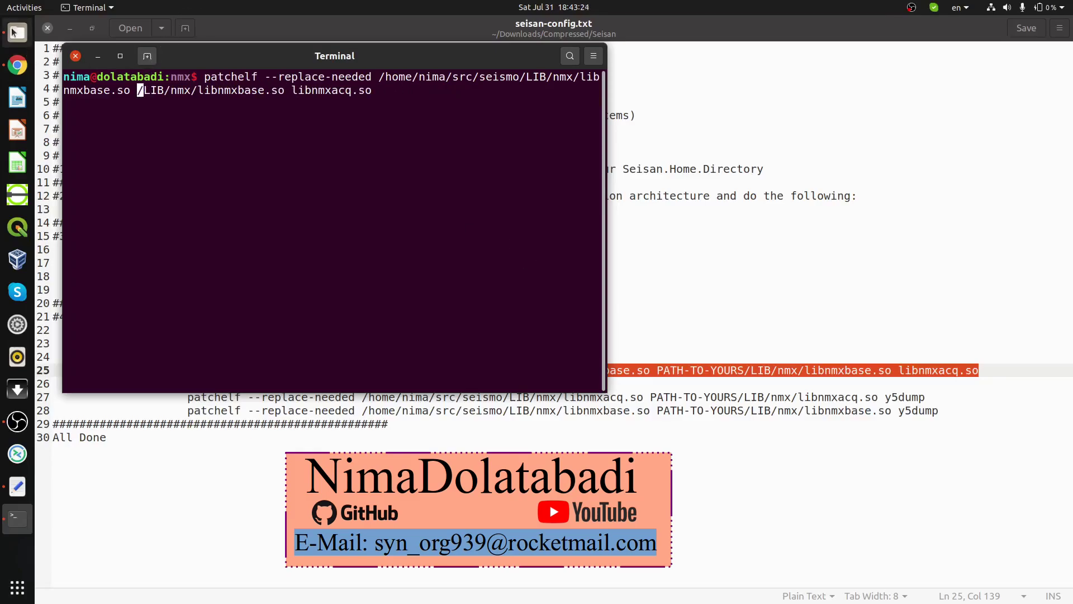
# Step: Copy the Seisan folder's full path from the Files location bar and paste it into the command
pyautogui.click(14, 33)
pyautogui.hotkey('alt', 'Up')
pyautogui.hotkey('alt', 'Up')
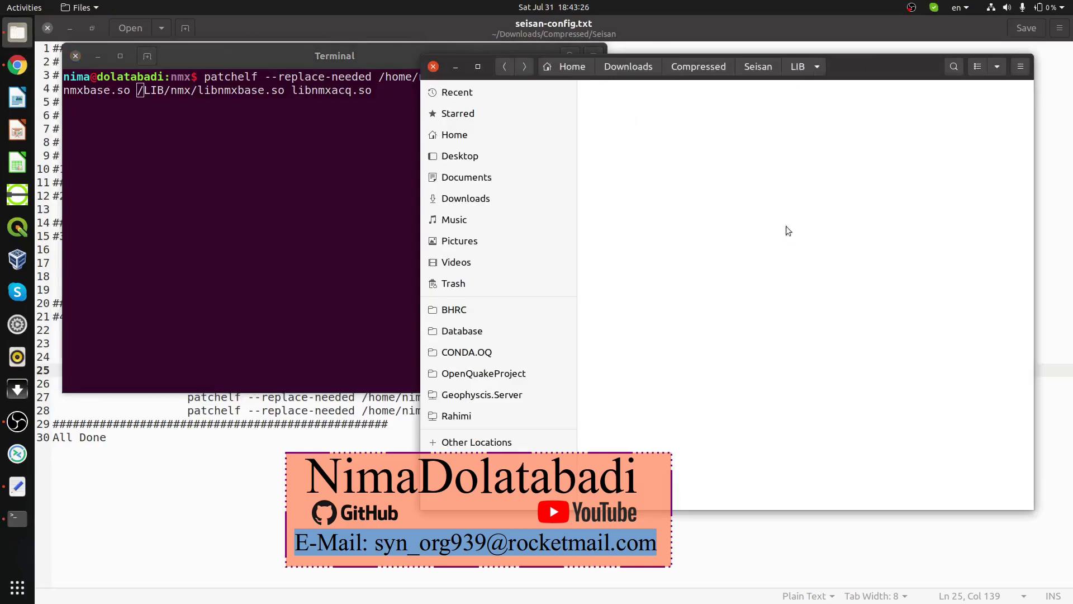
pyautogui.hotkey('ctrl', 'l')
pyautogui.hotkey('ctrl', 'c')
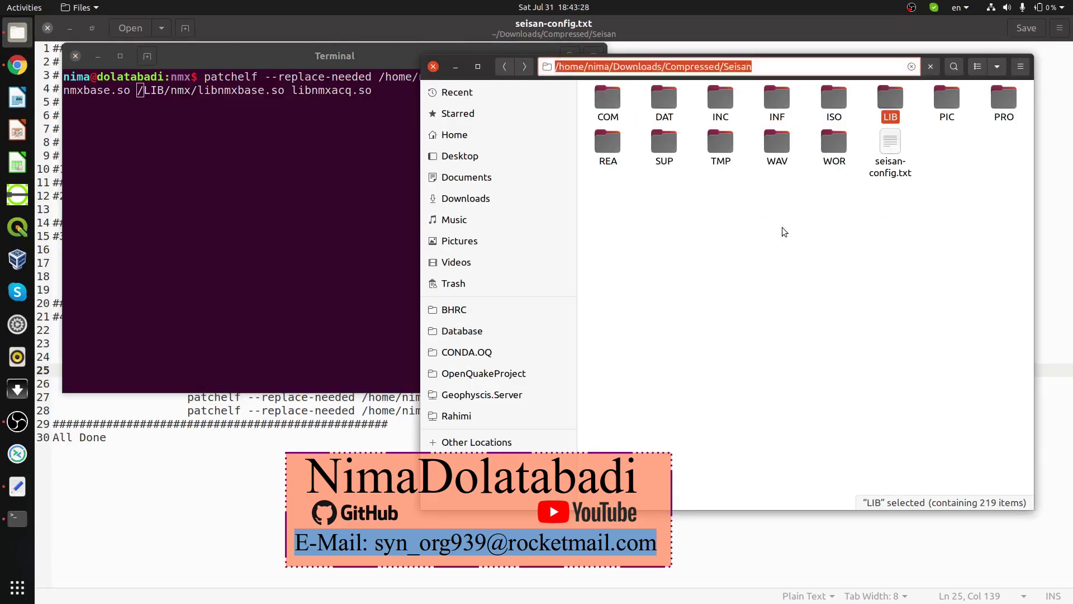
pyautogui.click(341, 144)
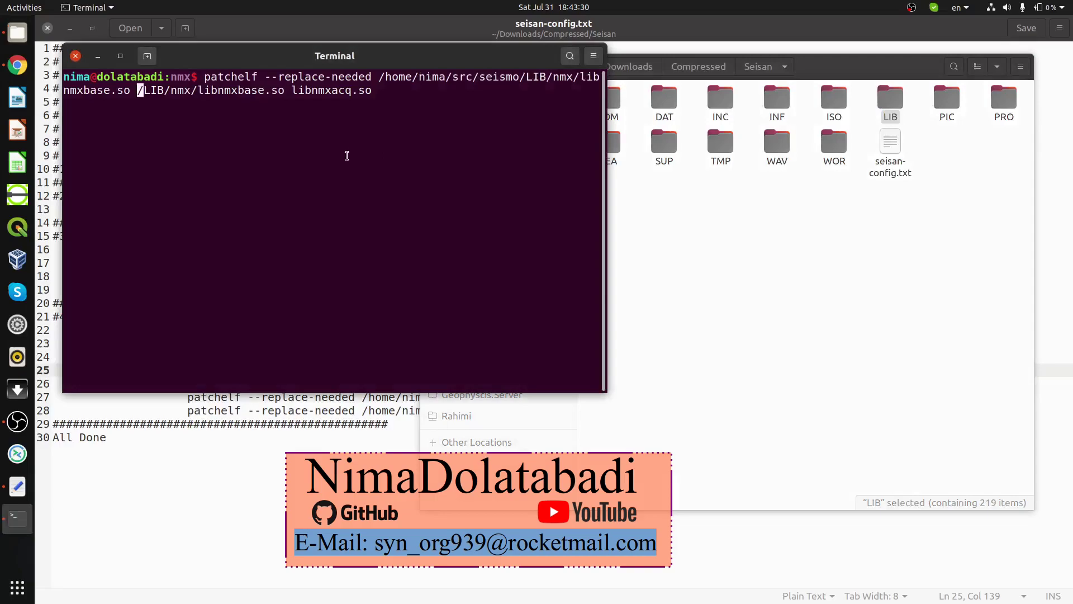
pyautogui.hotkey('ctrl', 'shift', 'v')
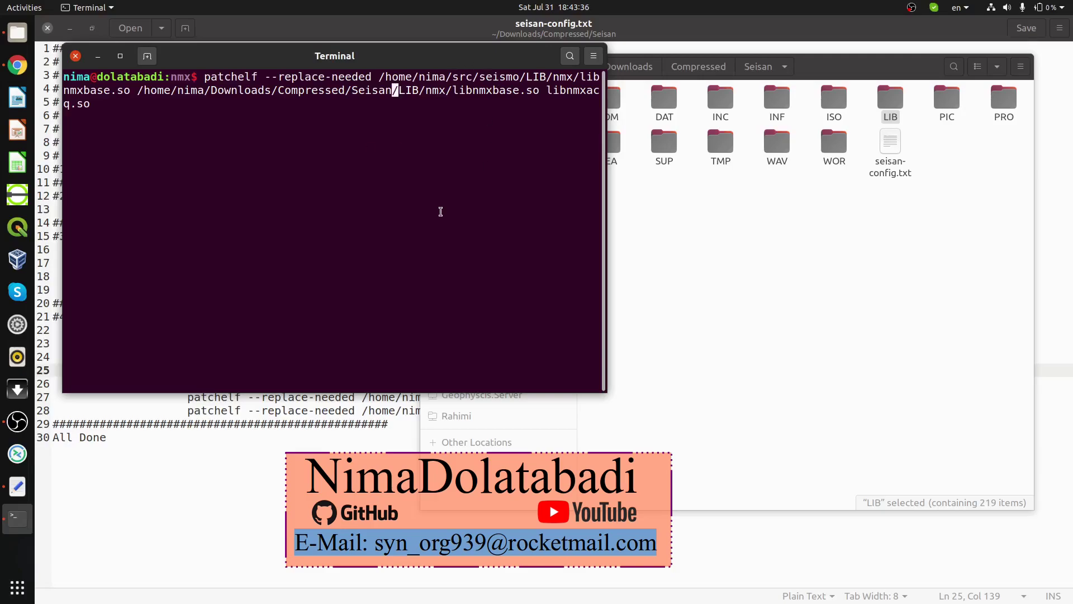
pyautogui.click(167, 420)
pyautogui.click(200, 370)
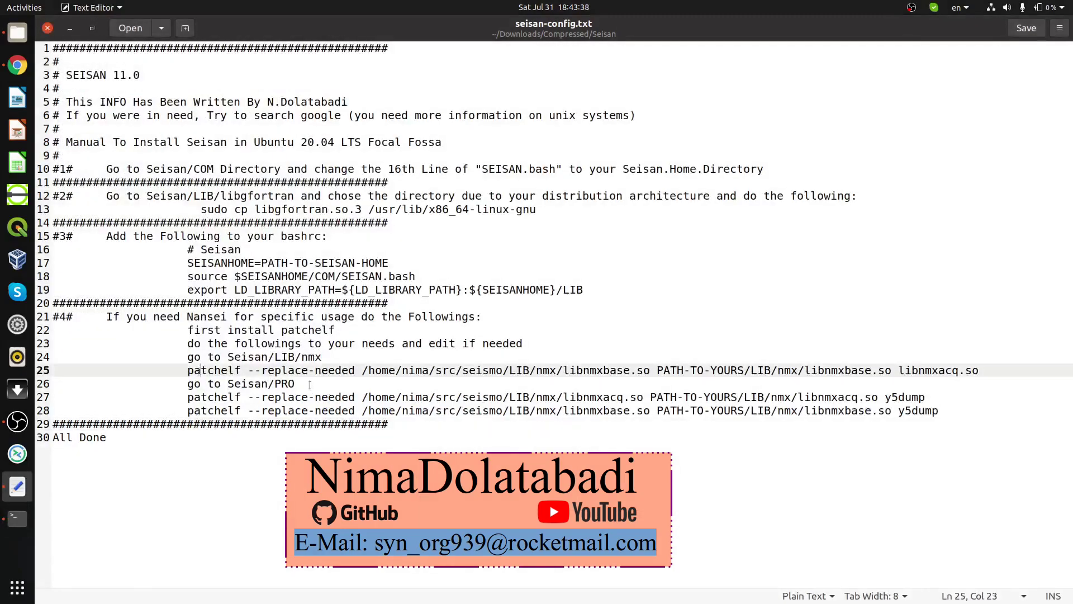
pyautogui.click(208, 385)
pyautogui.moveTo(188, 385); pyautogui.dragTo(286, 385)
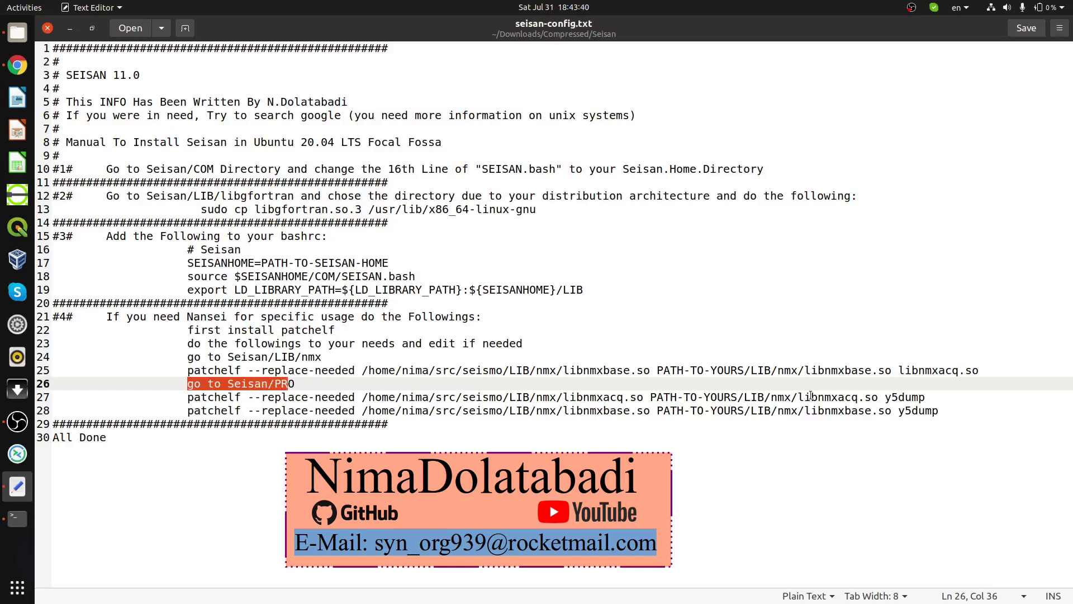
pyautogui.moveTo(888, 398); pyautogui.dragTo(938, 397)
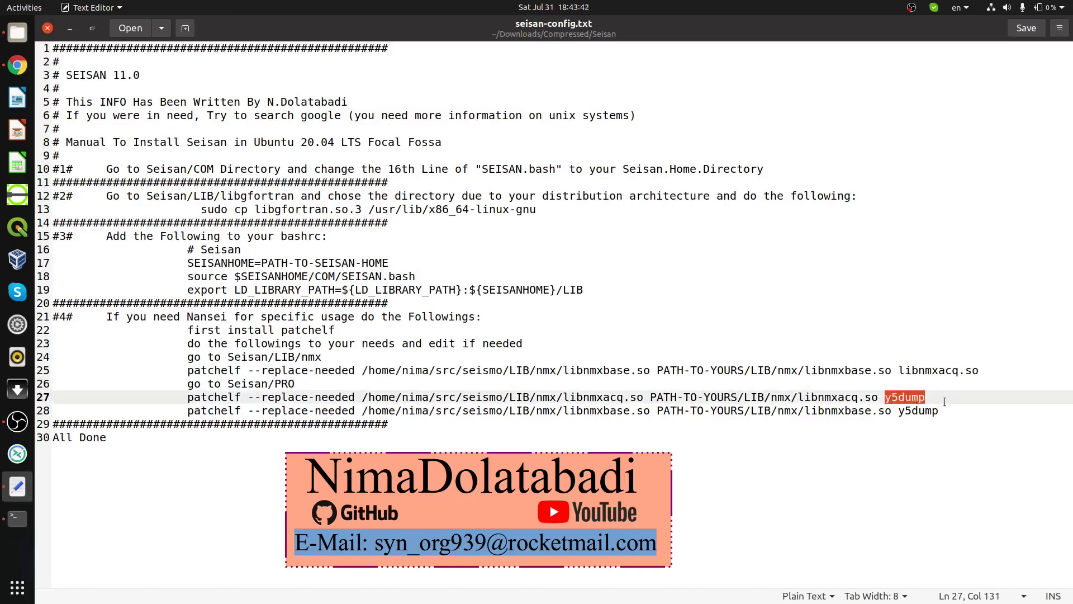
pyautogui.moveTo(190, 398); pyautogui.dragTo(884, 398)
pyautogui.click(670, 405)
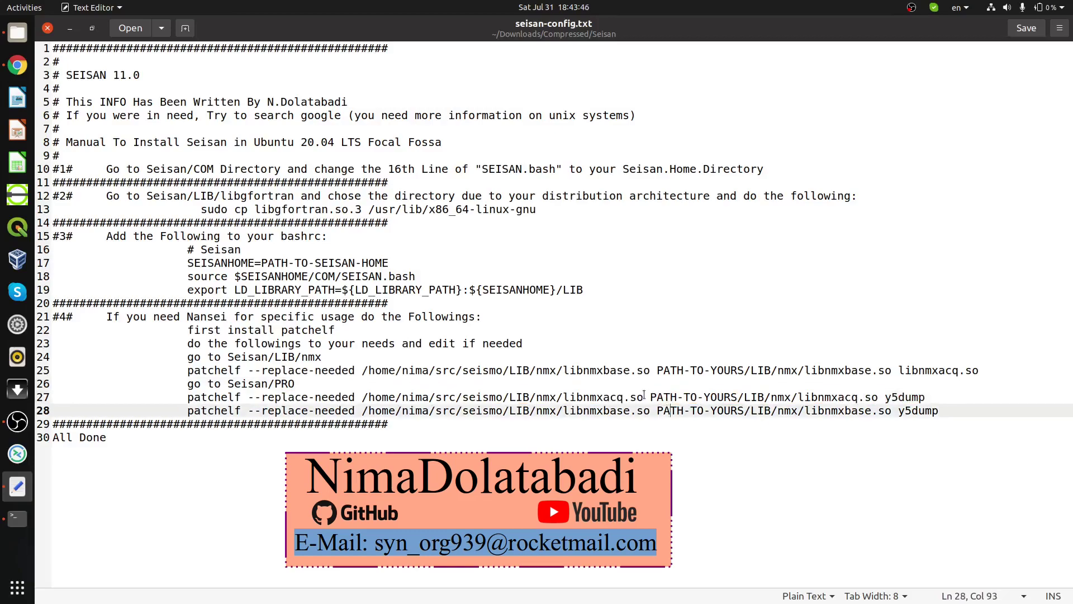
pyautogui.press('Up')
pyautogui.moveTo(650, 397); pyautogui.dragTo(735, 394)
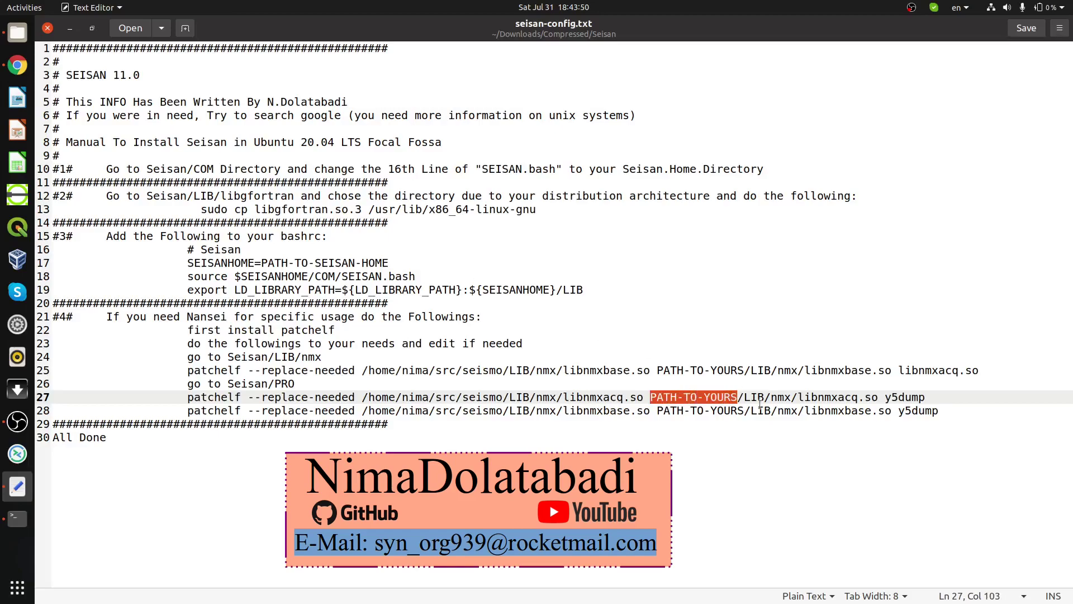
pyautogui.click(738, 397)
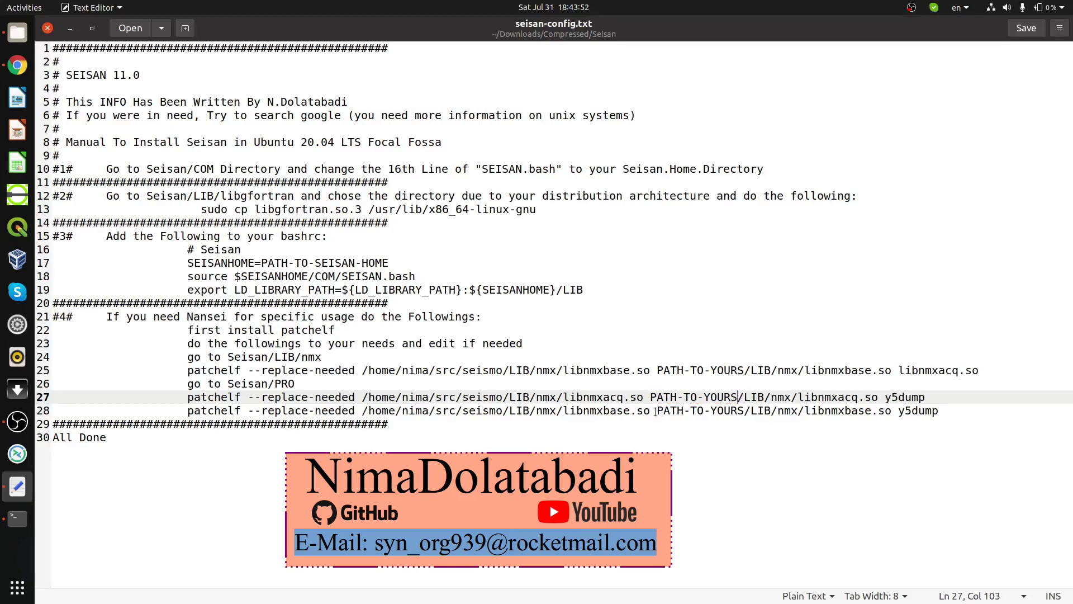
pyautogui.moveTo(655, 412); pyautogui.dragTo(745, 409)
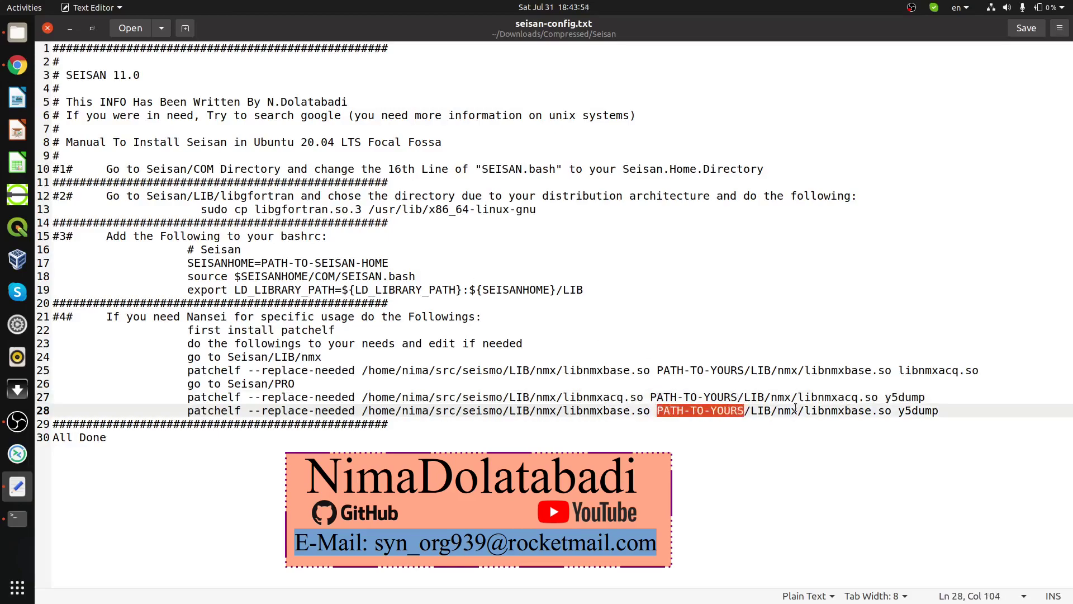
# Step: Close seisan-config.txt, abort the pending patchelf command, clear the terminal and return to the home folder
pyautogui.click(48, 29)
pyautogui.hotkey('ctrl', 'c')
pyautogui.hotkey('ctrl', 'c')
pyautogui.hotkey('ctrl', 'c')
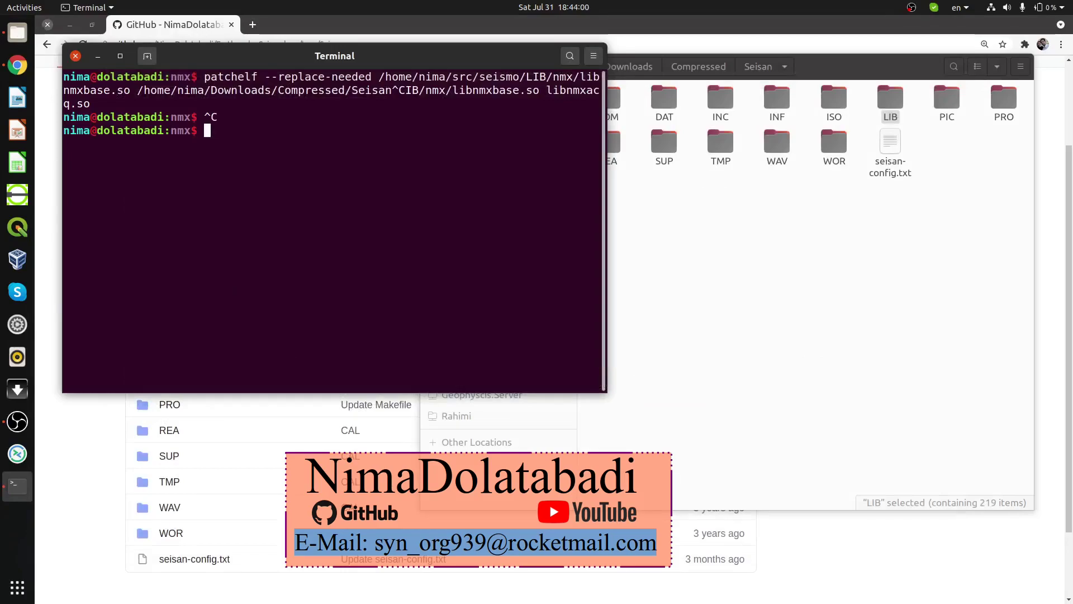
pyautogui.write('clear')
pyautogui.press('Return')
pyautogui.write('cd')
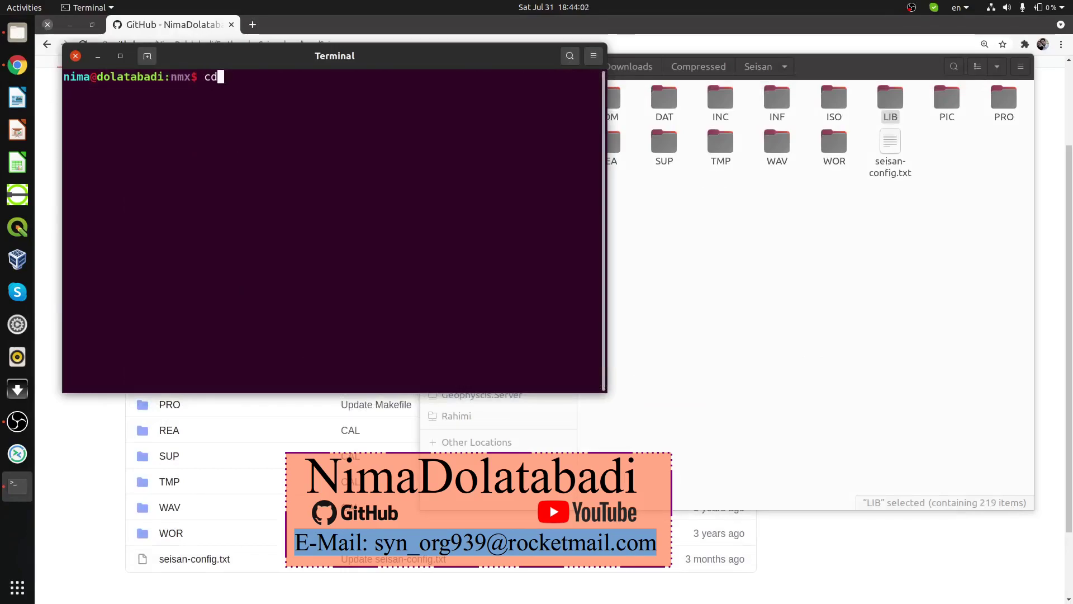
pyautogui.press('Return')
pyautogui.write('pwd')
pyautogui.press('Return')
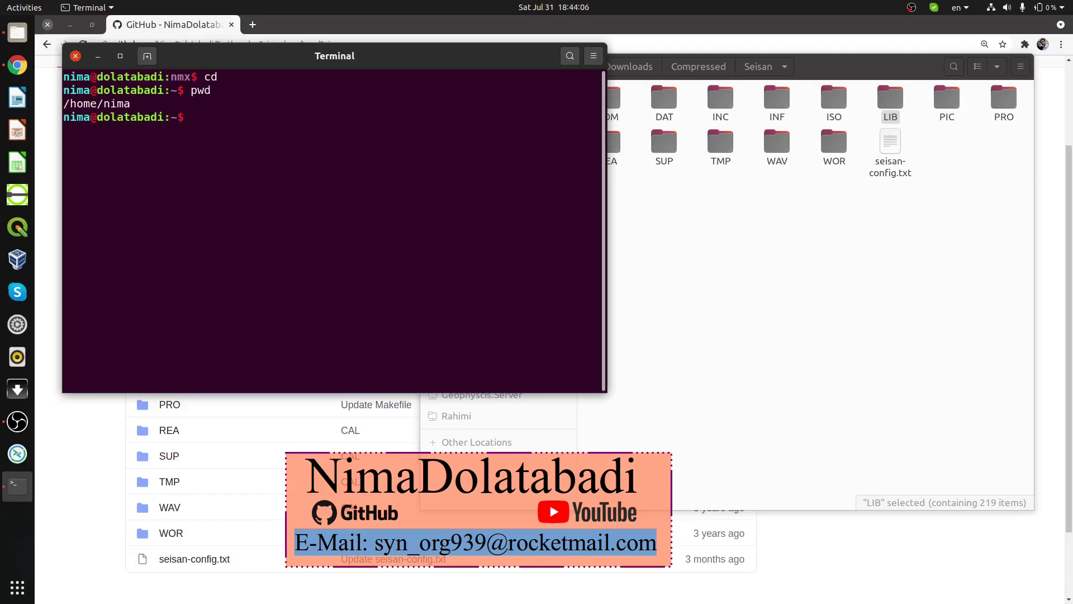
# Step: Reload settings with 'source .bashrc' and launch nansei
pyautogui.write('source .bashrc')
pyautogui.press('Return')
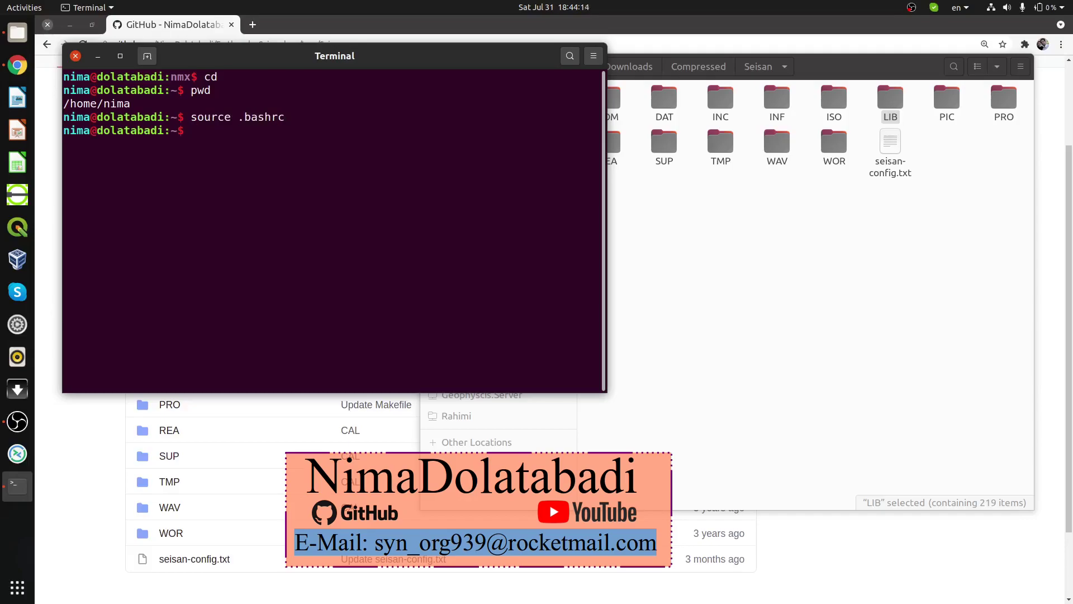
pyautogui.write('nansei')
pyautogui.press('Return')
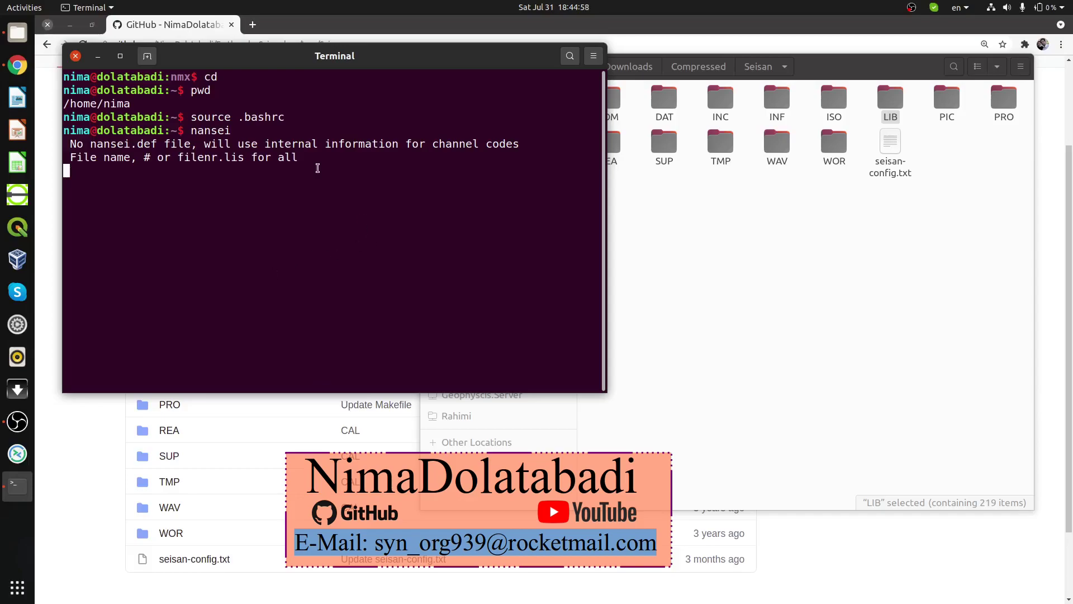
# Step: Search Google for 'seisan earthqauke' in a new Chrome tab and open the seisan.info SEISAN page
pyautogui.moveTo(187, 133); pyautogui.dragTo(231, 133)
pyautogui.click(322, 196)
pyautogui.click(253, 25)
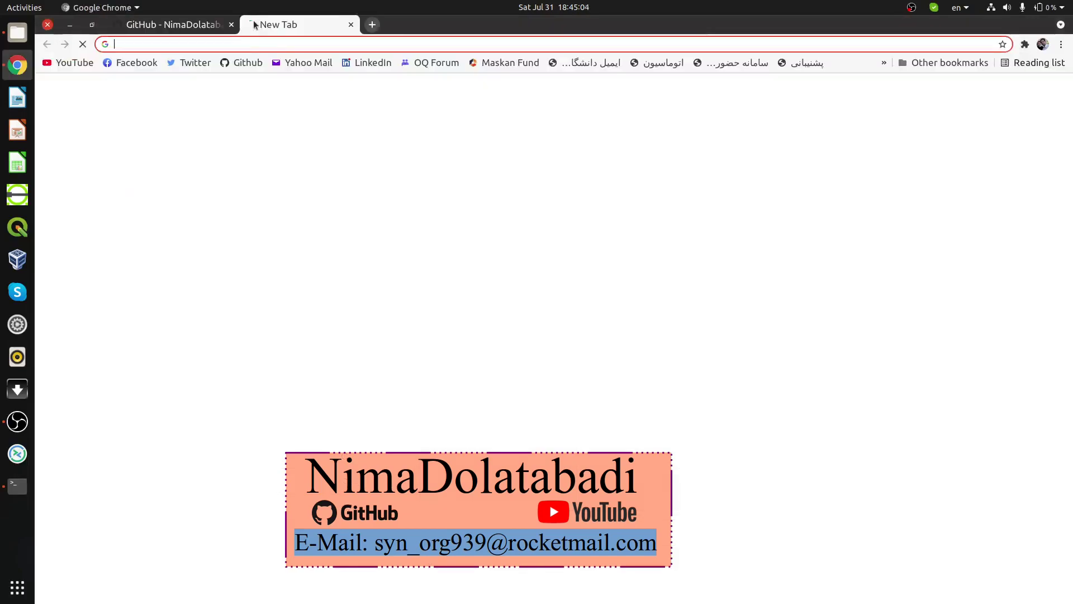
pyautogui.write('seisan')
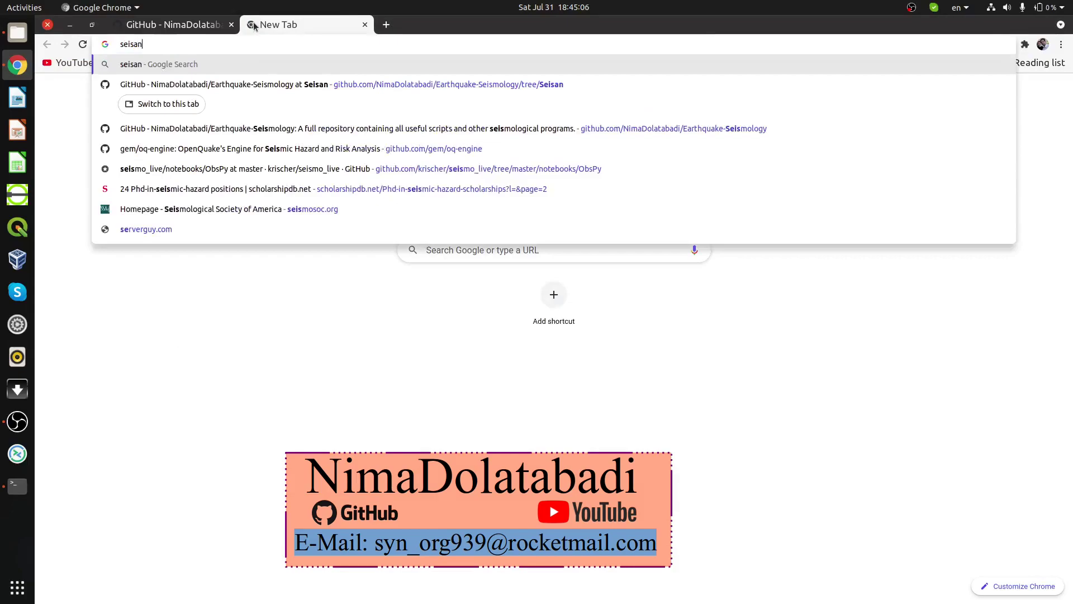
pyautogui.write(' eart')
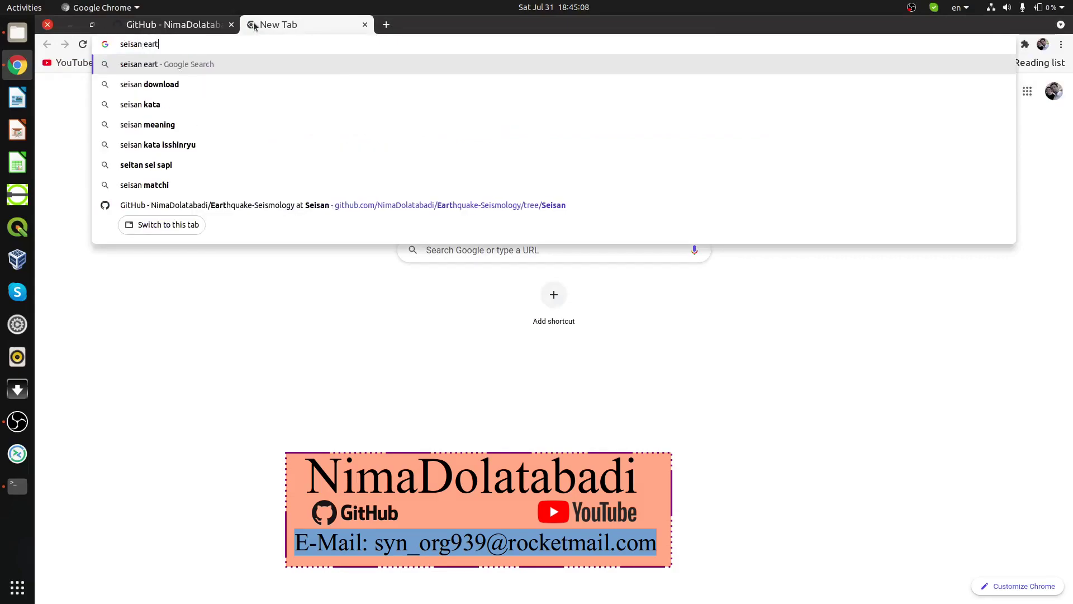
pyautogui.write('hqauke')
pyautogui.press('Return')
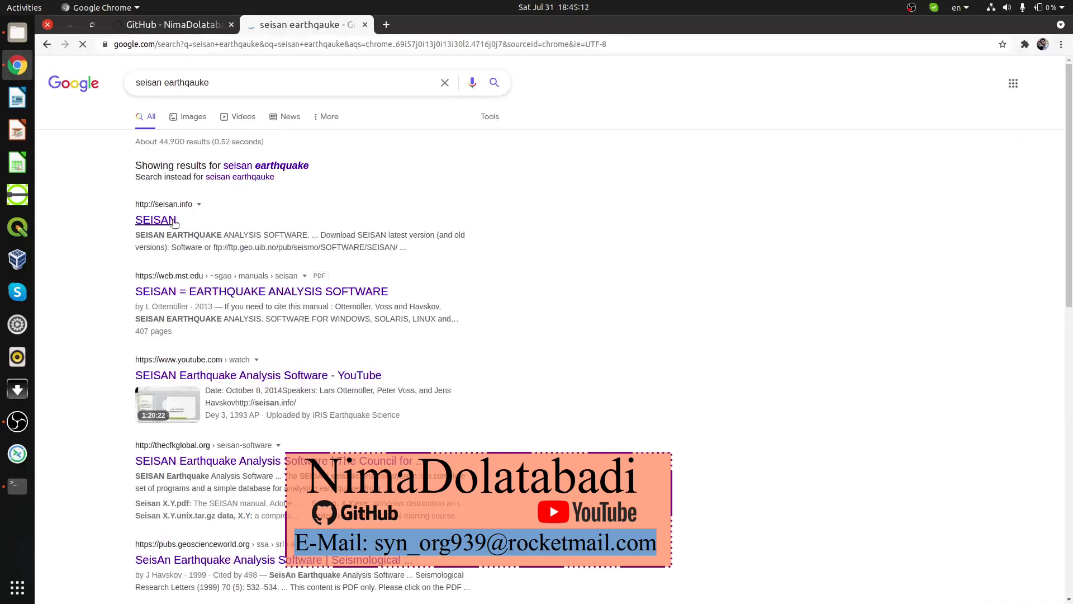
pyautogui.click(167, 222)
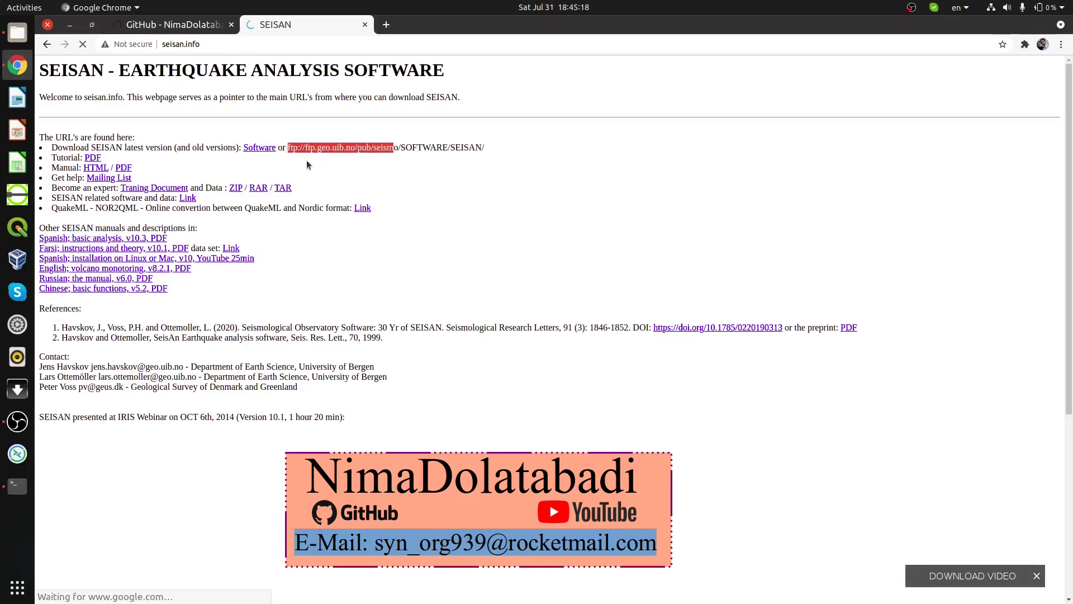
pyautogui.hotkey('alt', 'Tab')
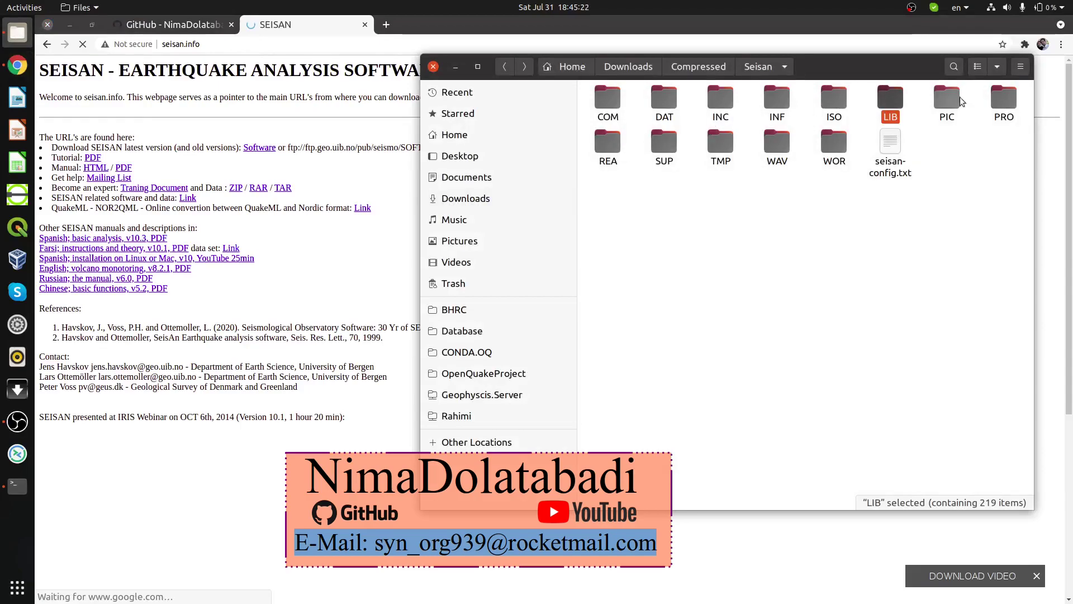
# Step: Reopen seisan-config.txt from the Seisan folder and select y5dump in the patchelf commands on lines 27 and 28
pyautogui.click(904, 148)
pyautogui.doubleClick(901, 146)
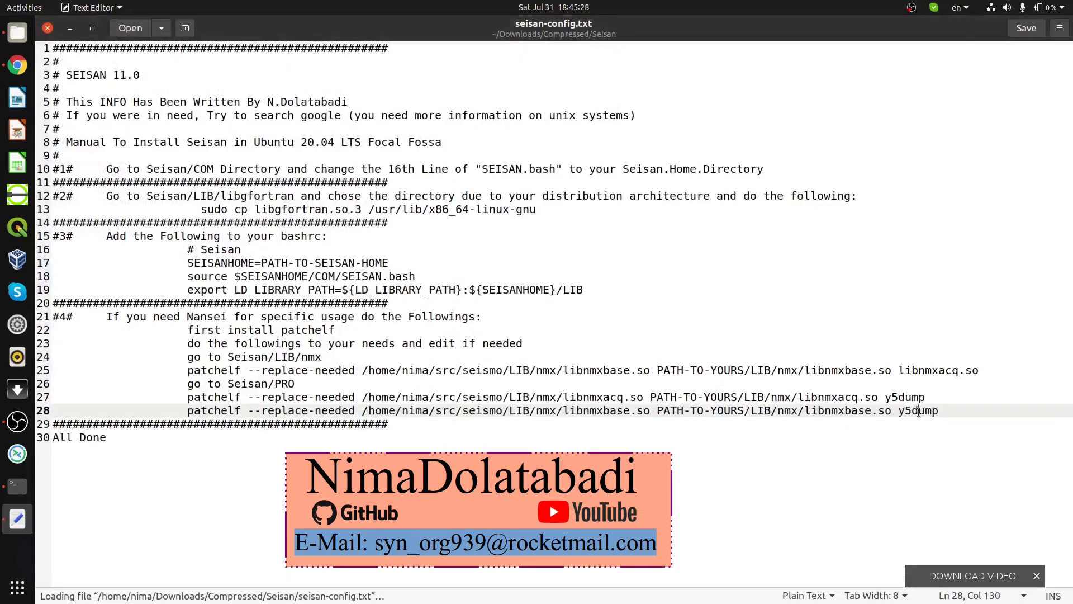
pyautogui.tripleClick(920, 410)
pyautogui.doubleClick(907, 398)
pyautogui.click(827, 419)
pyautogui.click(918, 410)
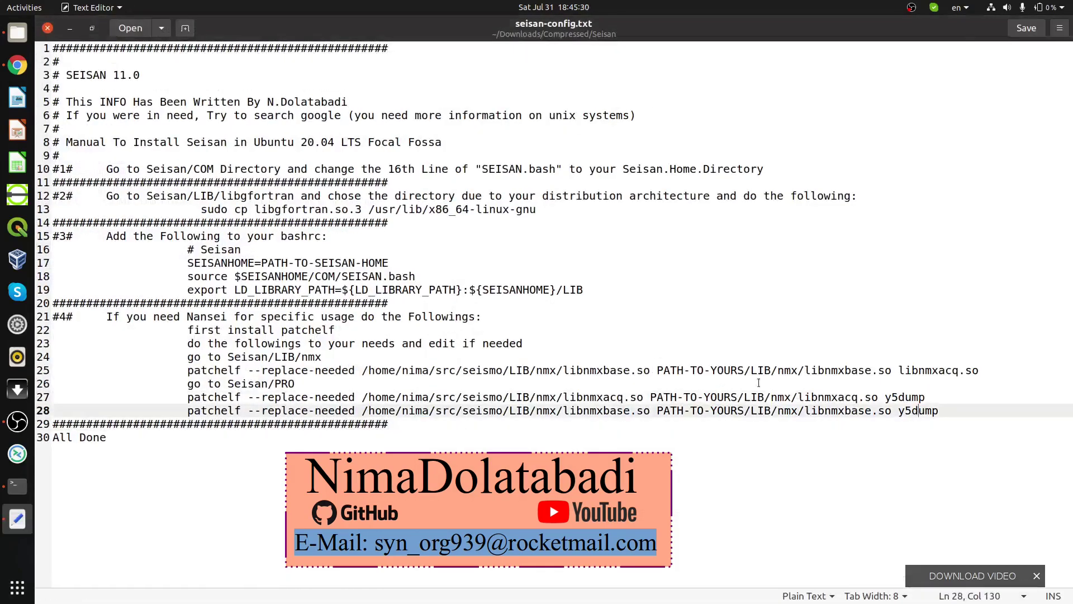
pyautogui.doubleClick(921, 411)
pyautogui.doubleClick(902, 397)
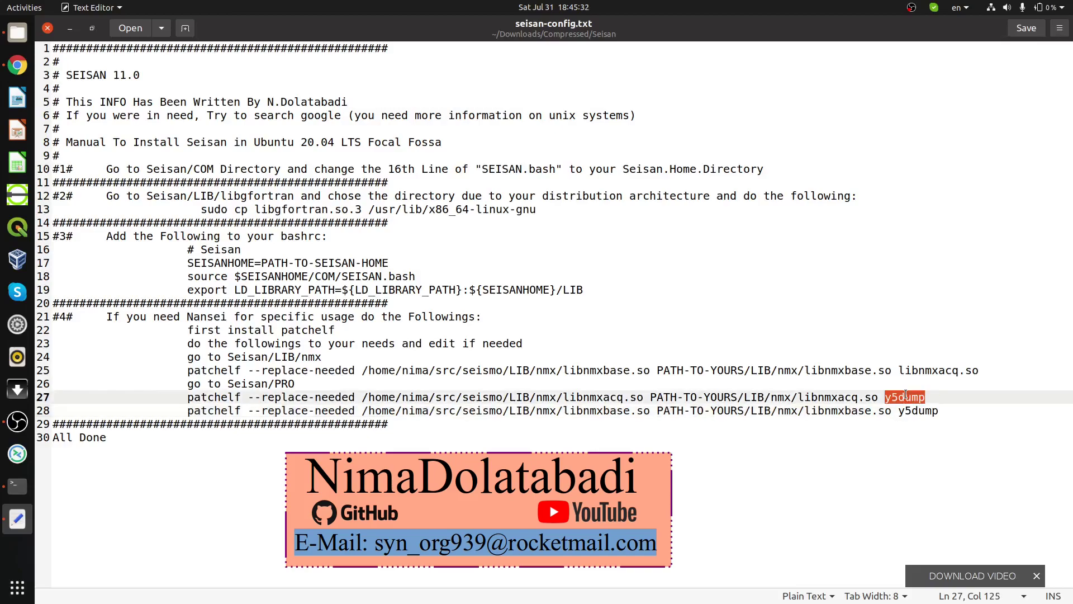